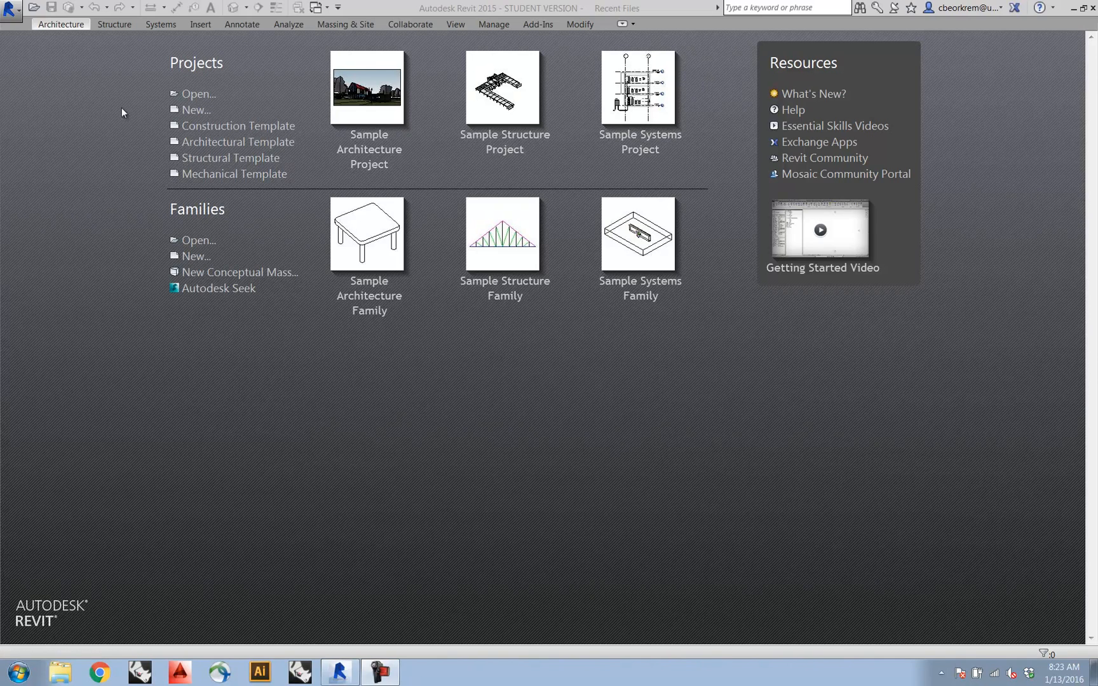
- Start a new project from the Architectural Template
{"action": "left_click", "coordinate": [255, 146]}
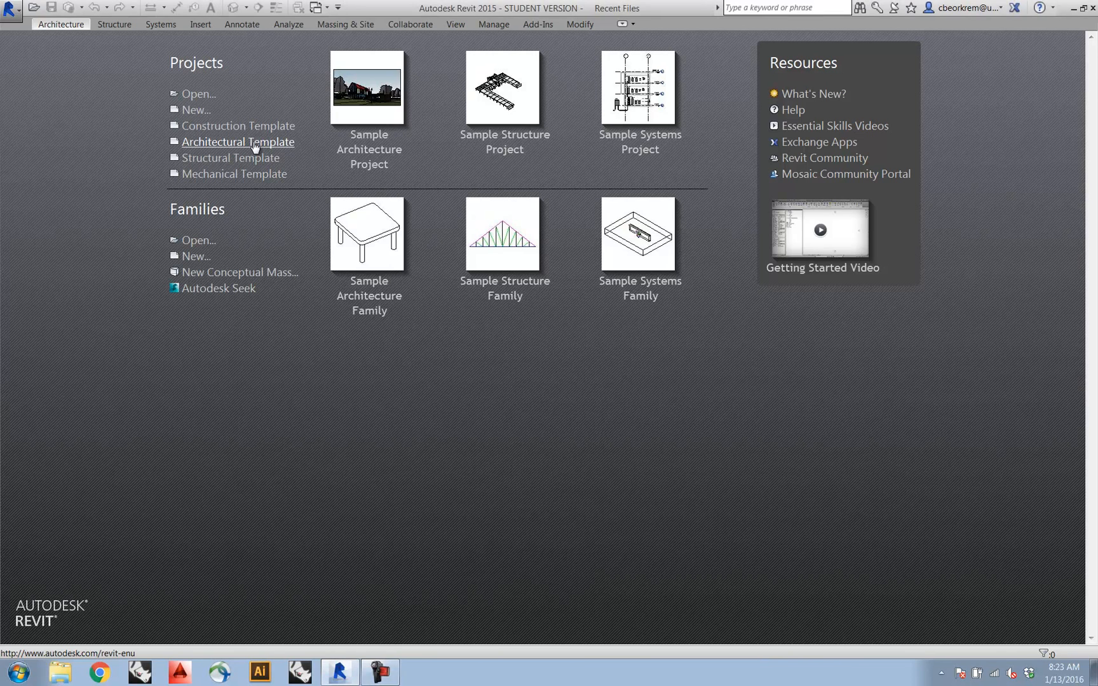
{"action": "left_click", "coordinate": [254, 144]}
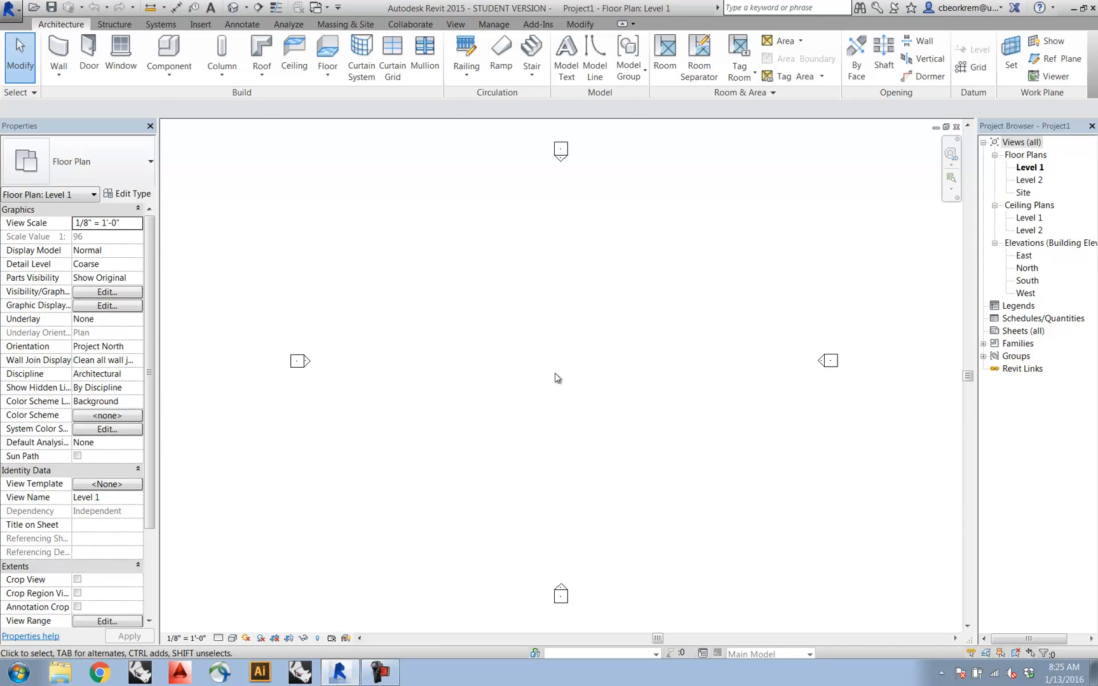
- Examine the available structure, systems, insert, annotation, analysis, massing and site, and collaboration tools
{"action": "left_click", "coordinate": [118, 24]}
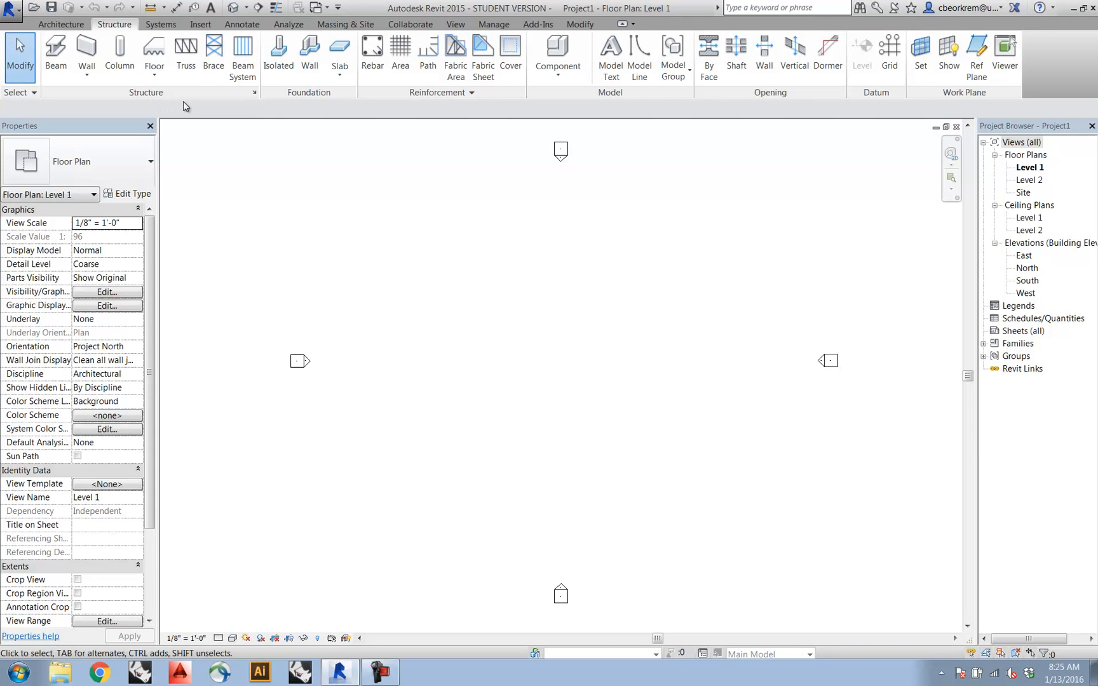
{"action": "left_click", "coordinate": [162, 26]}
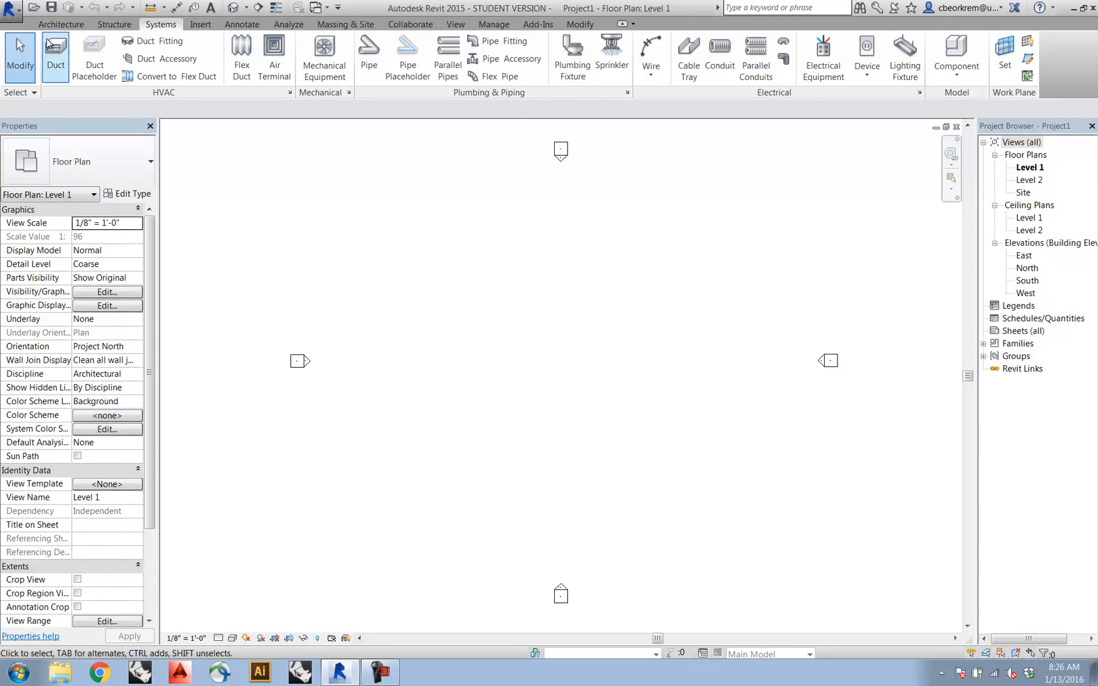
{"action": "left_click", "coordinate": [199, 26]}
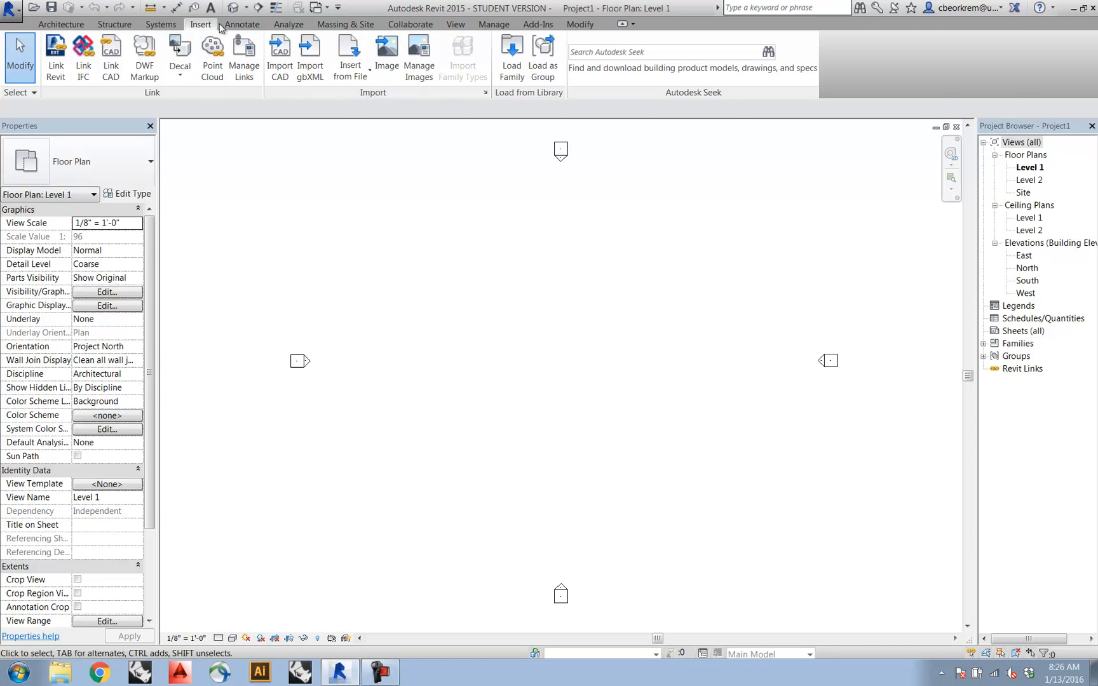
{"action": "left_click", "coordinate": [242, 24]}
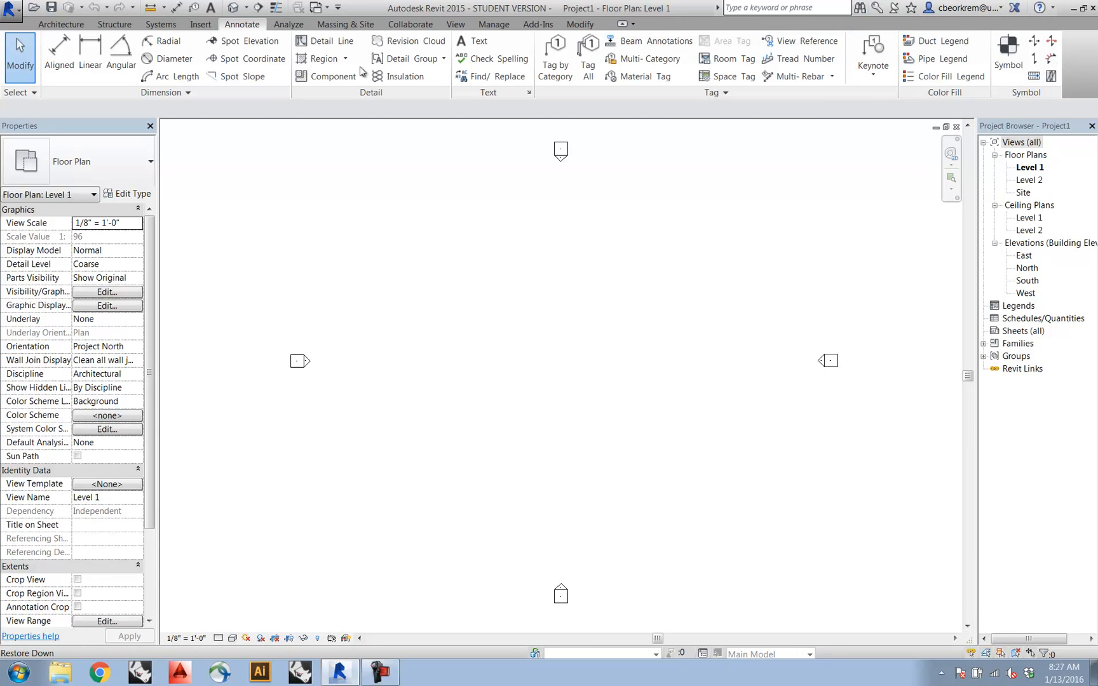
{"action": "left_click", "coordinate": [288, 25]}
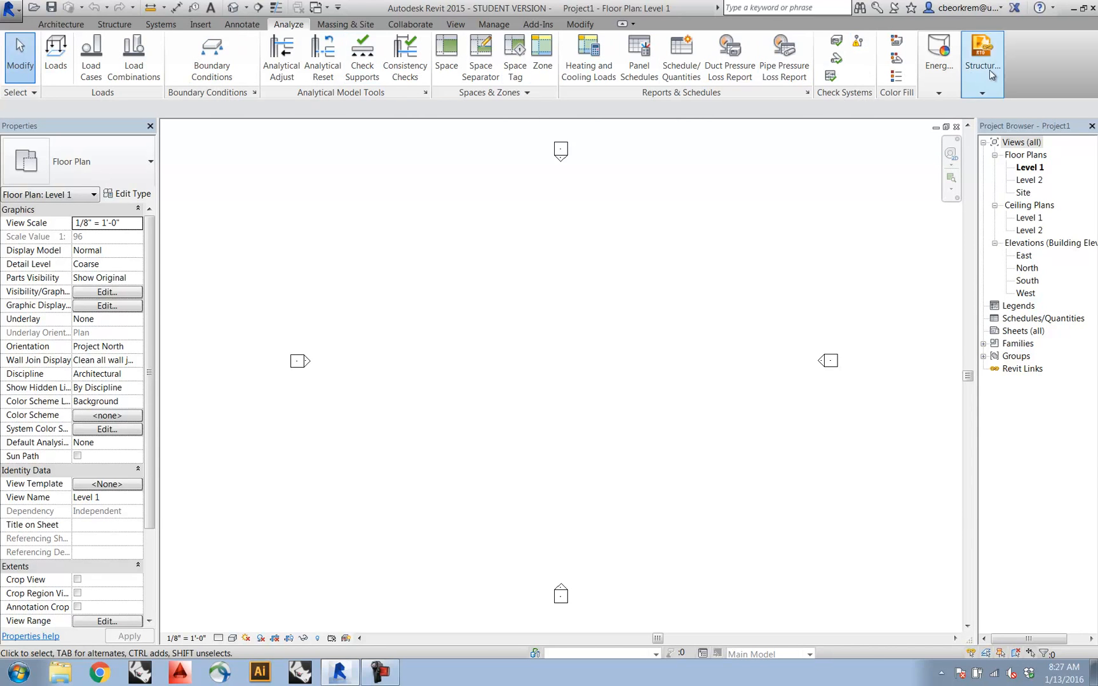
{"action": "mouse_move", "coordinate": [982, 63]}
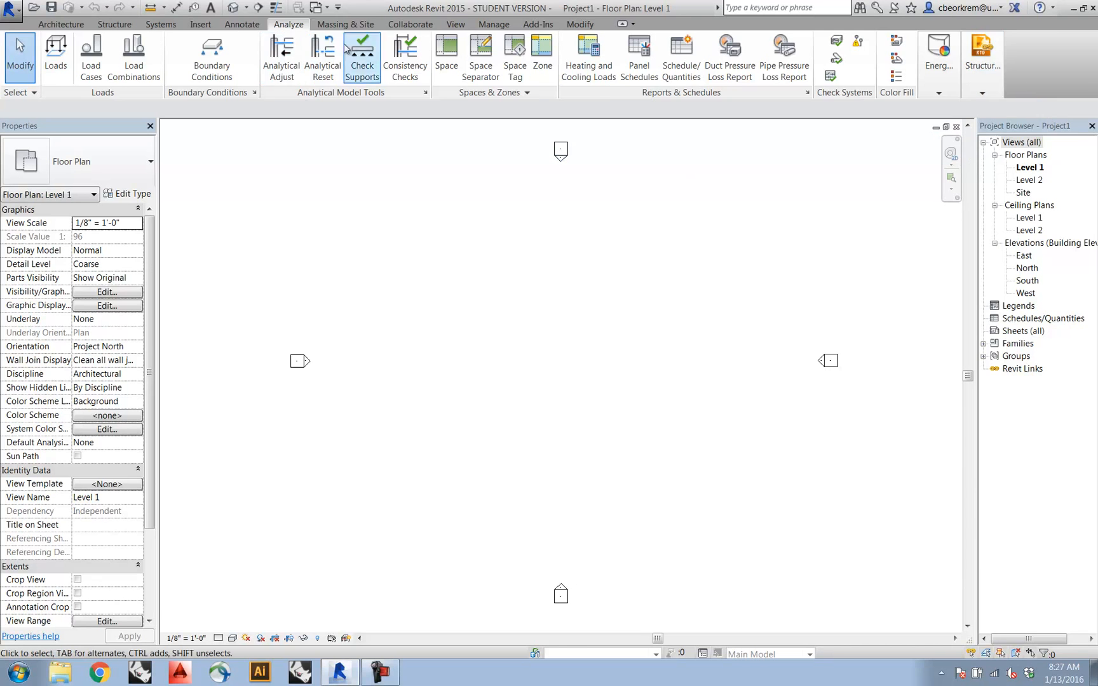
{"action": "left_click", "coordinate": [341, 25]}
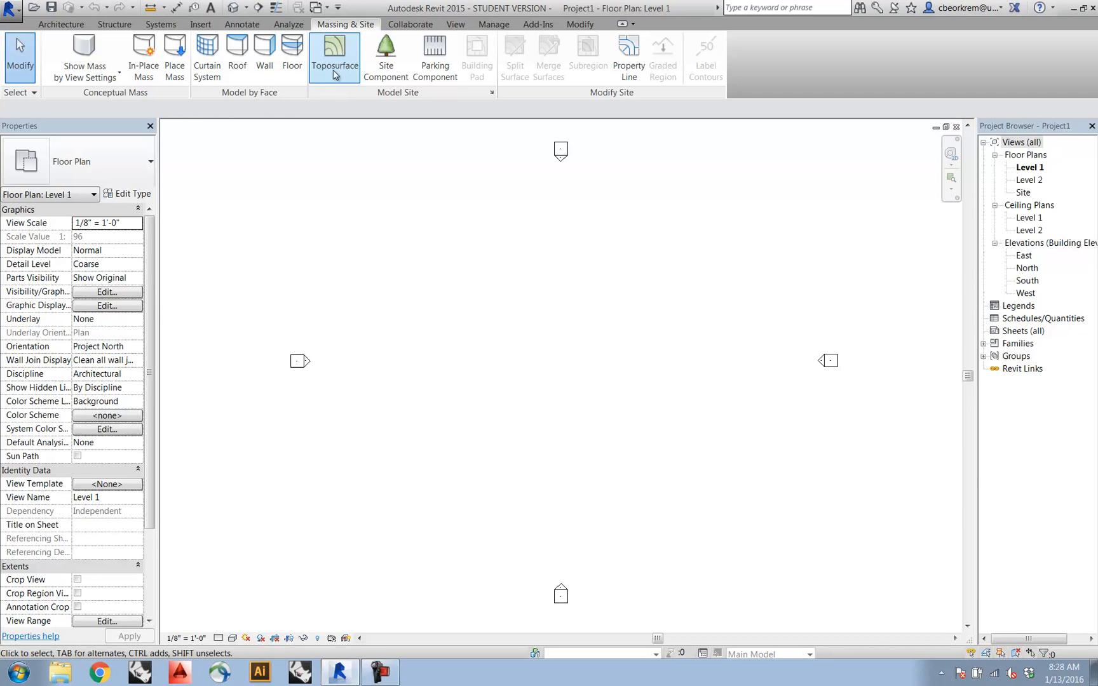
{"action": "left_click", "coordinate": [403, 26]}
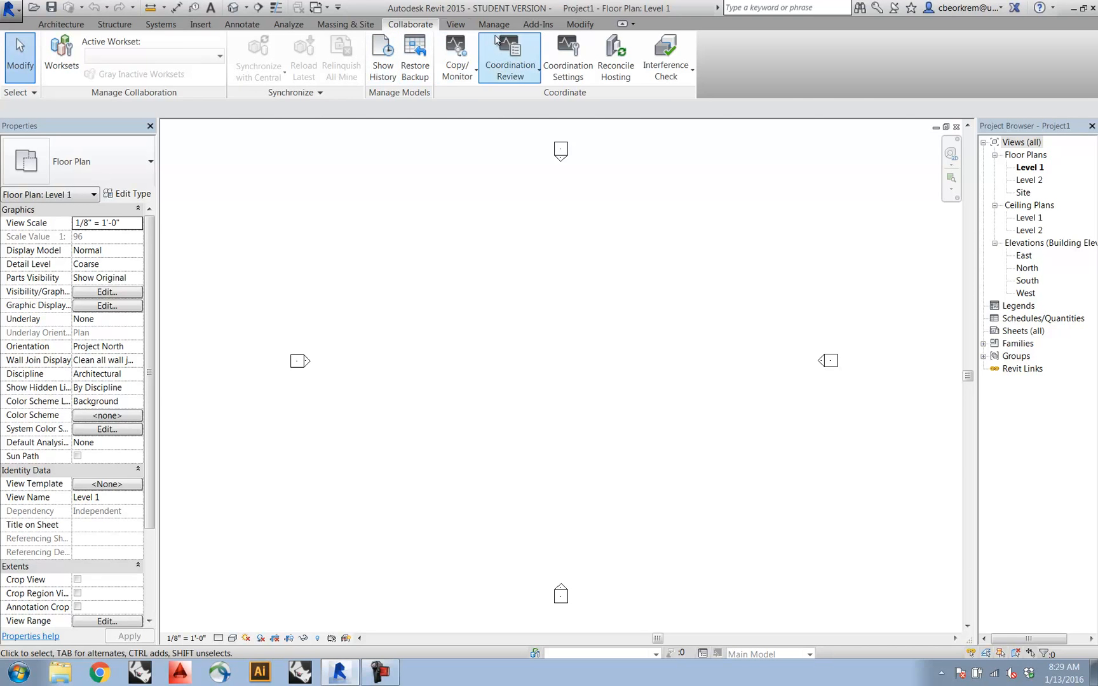
- Open the default 3D view and expand the list of 3D views in the project browser
{"action": "left_click", "coordinate": [455, 24]}
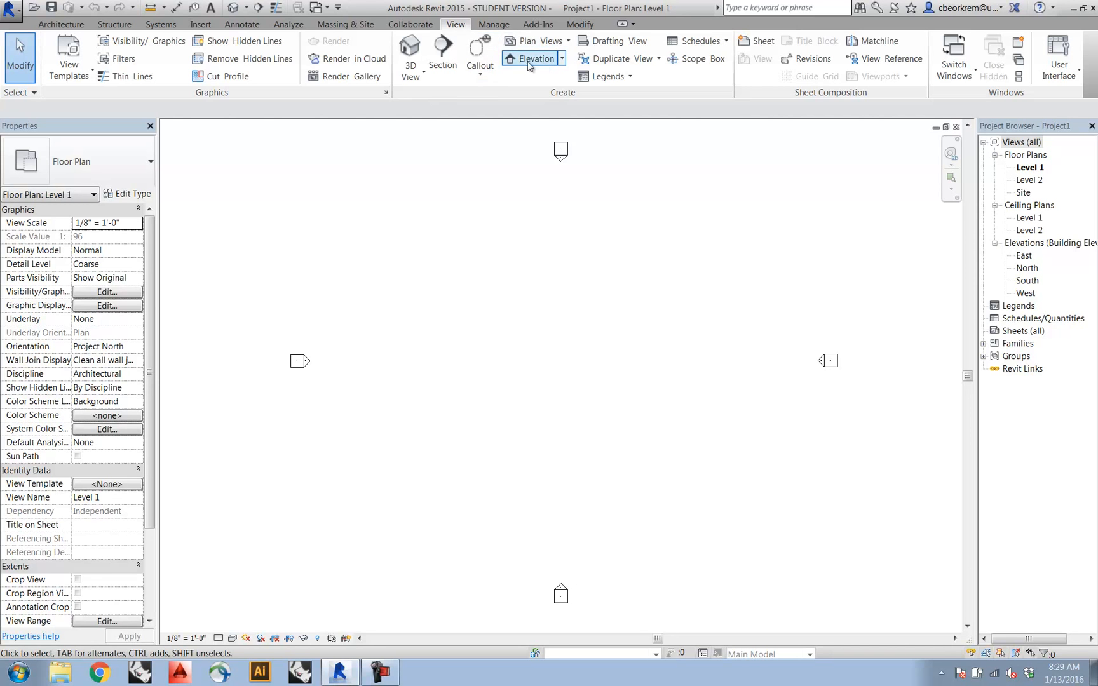
{"action": "left_click", "coordinate": [411, 53]}
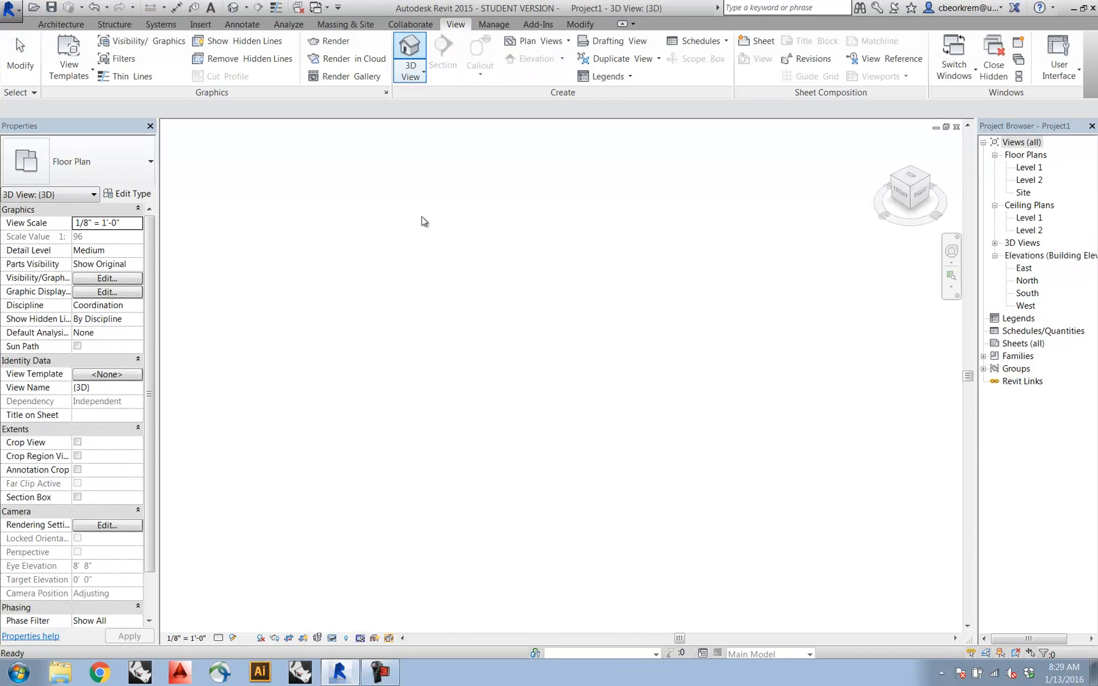
{"action": "left_click", "coordinate": [996, 243]}
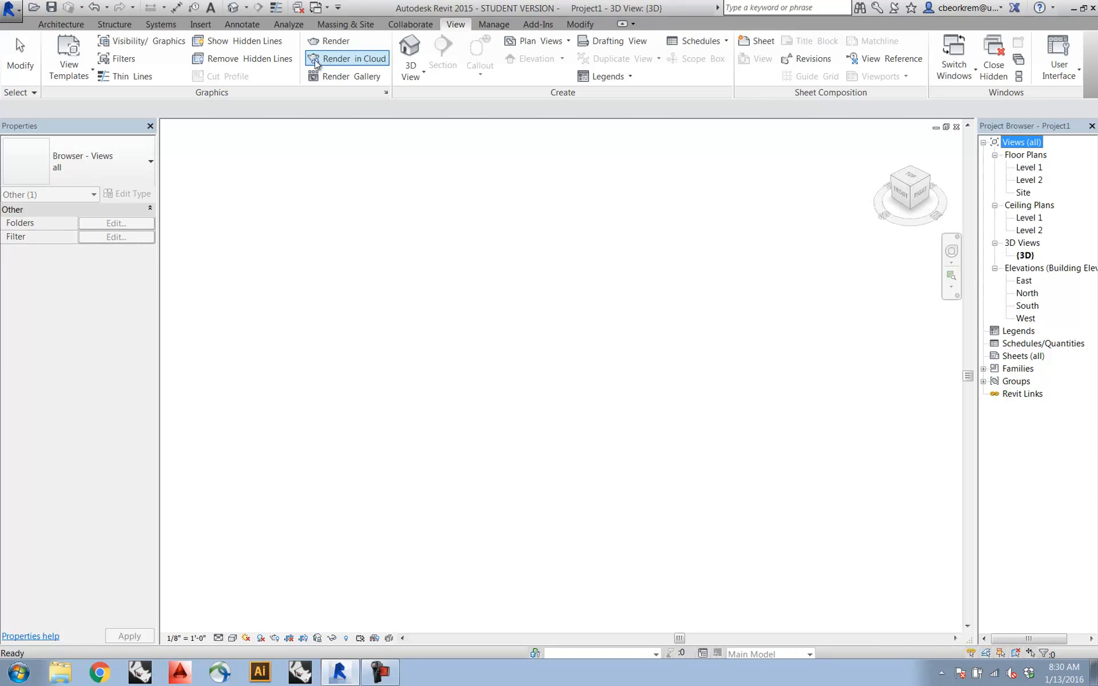
- Review the management, add-in and modify tools, and the properties of the Level 1 floor plan
{"action": "left_click", "coordinate": [494, 25]}
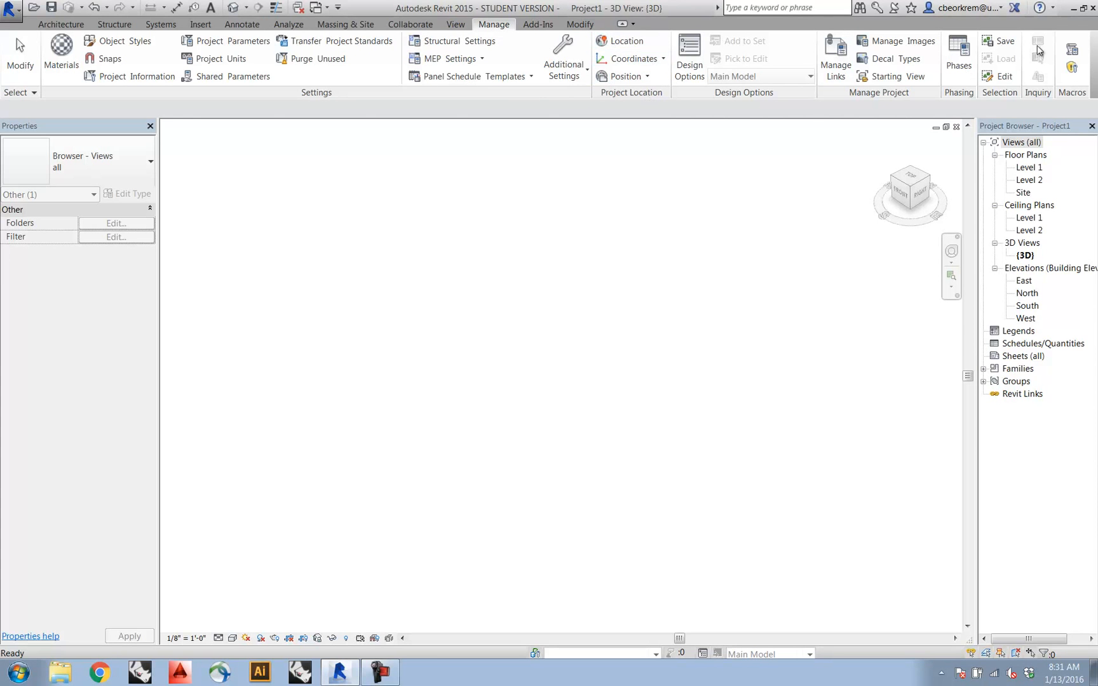
{"action": "left_click", "coordinate": [538, 25]}
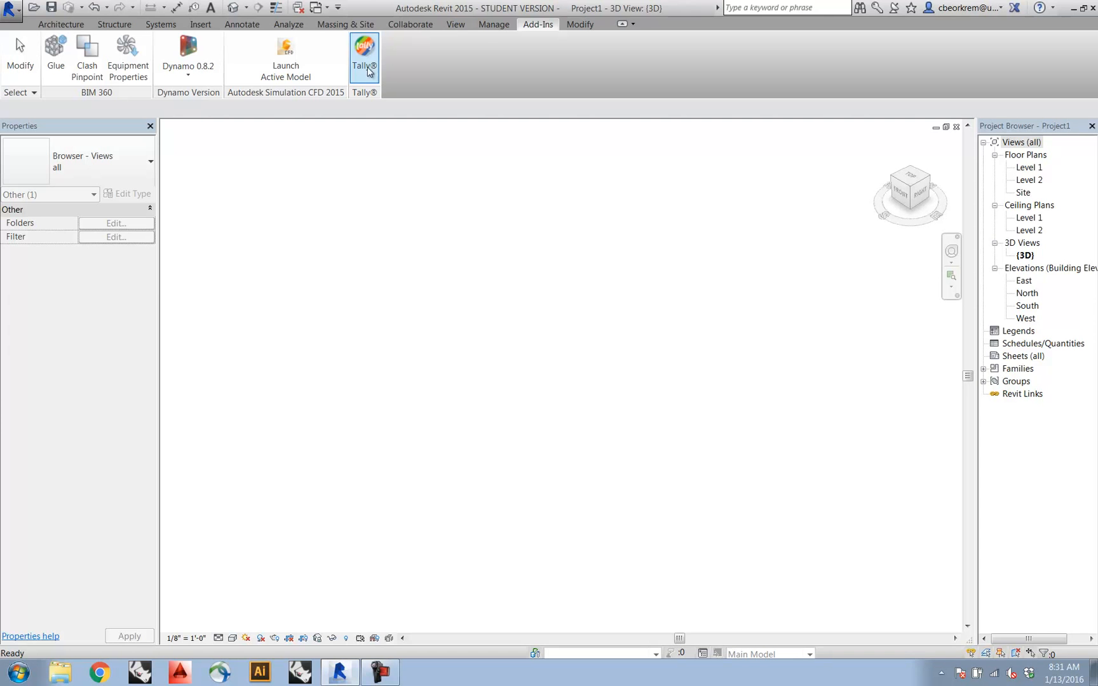
{"action": "left_click", "coordinate": [579, 26]}
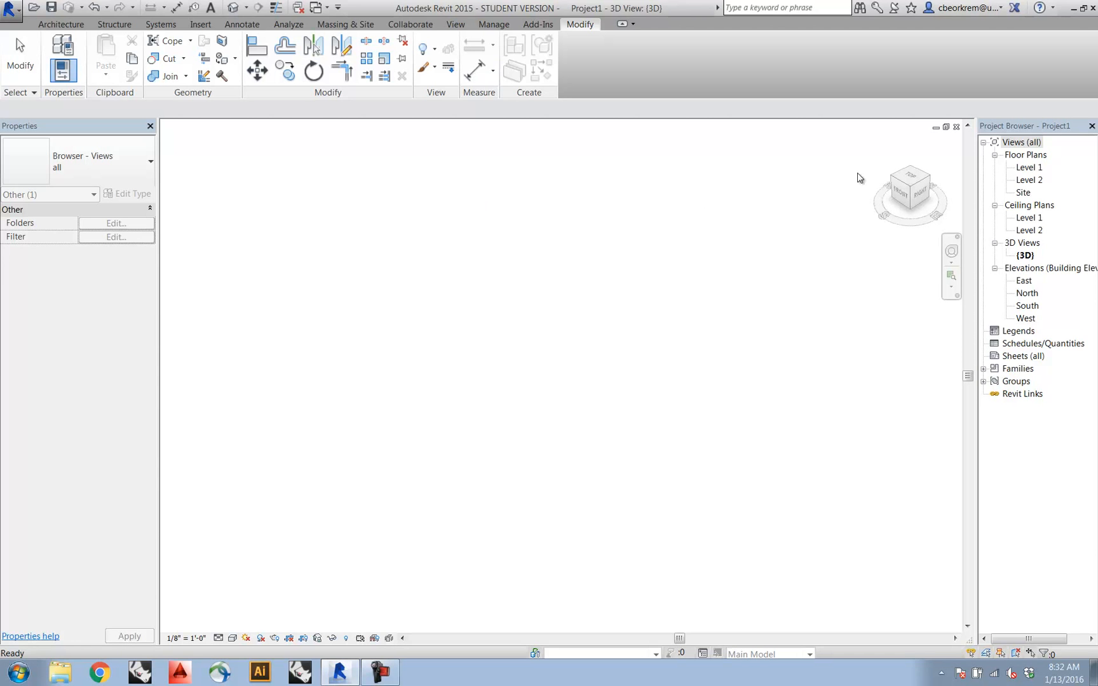
{"action": "left_click", "coordinate": [1028, 168]}
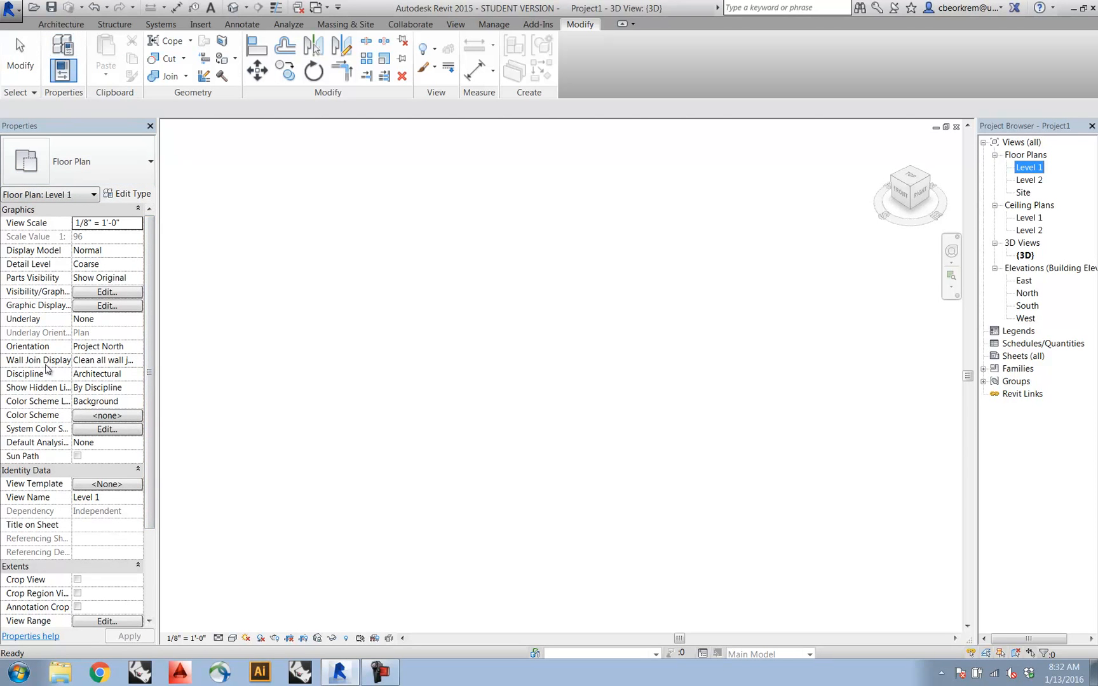
- Draw two connected Generic - 8" walls on Level 1 in the 3D view, about 9'-7" and 4'-9" long
{"action": "left_click", "coordinate": [61, 24]}
{"action": "left_click", "coordinate": [51, 46]}
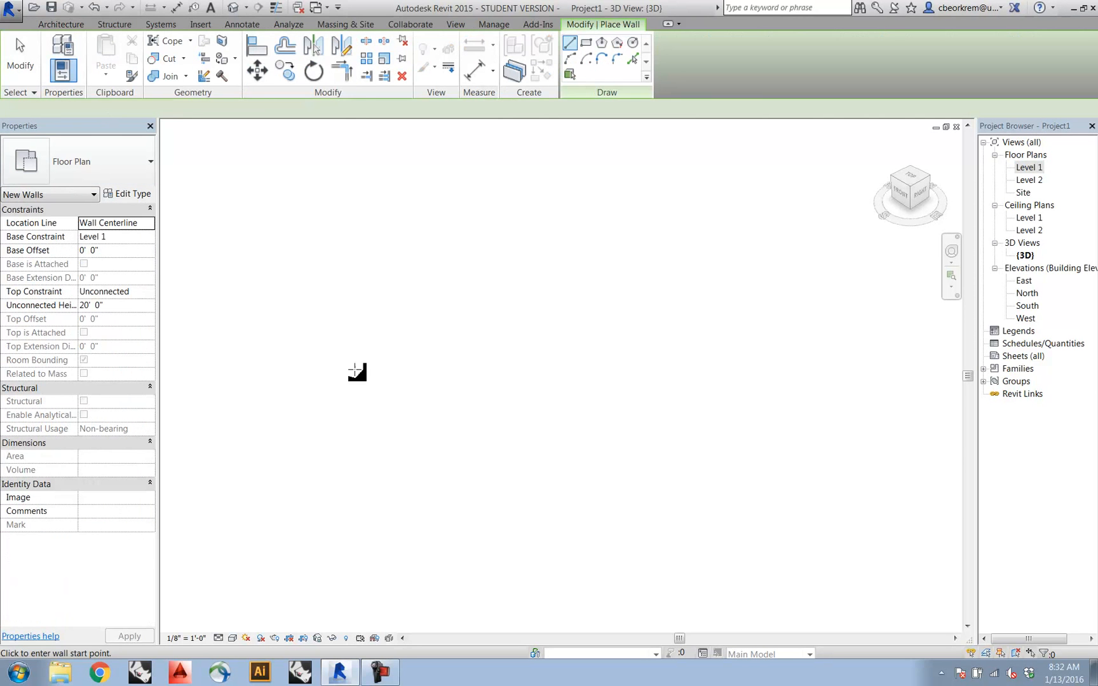
{"action": "left_click", "coordinate": [365, 425]}
{"action": "left_click", "coordinate": [565, 309]}
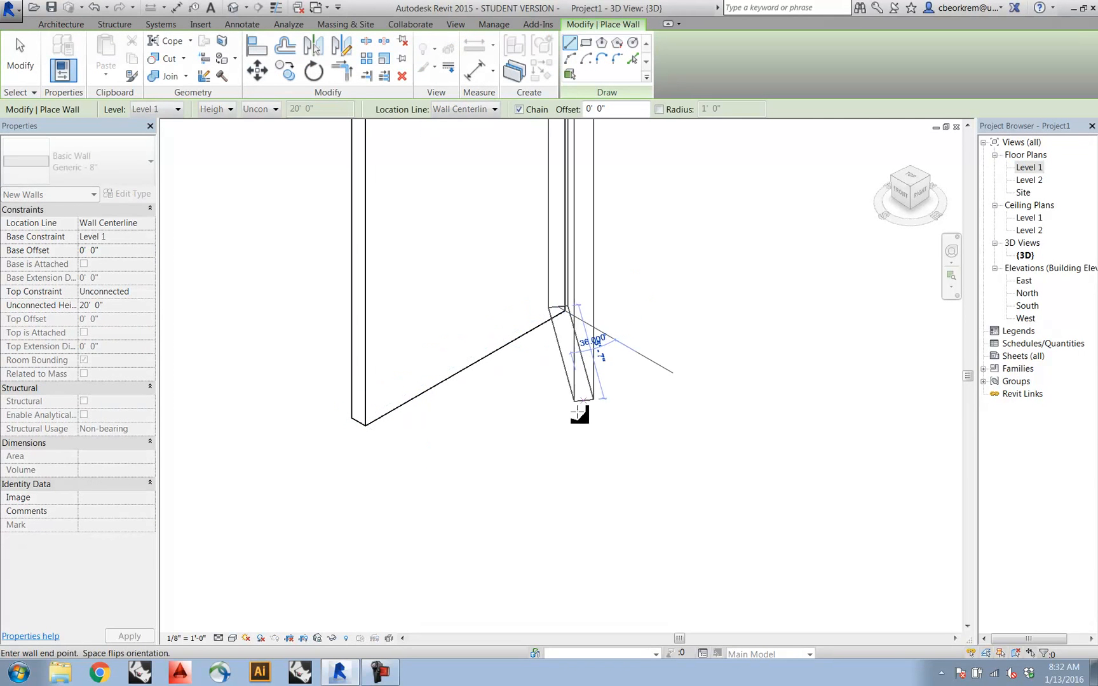
{"action": "left_click", "coordinate": [655, 368]}
{"action": "key", "text": "Escape"}
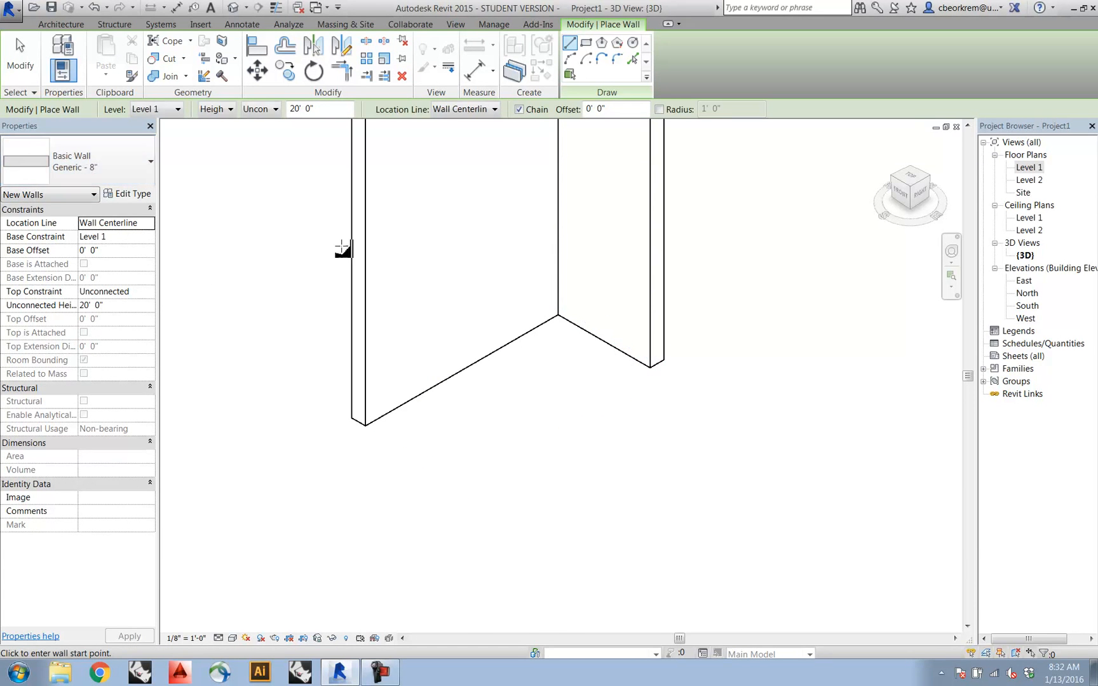
{"action": "left_click", "coordinate": [19, 56]}
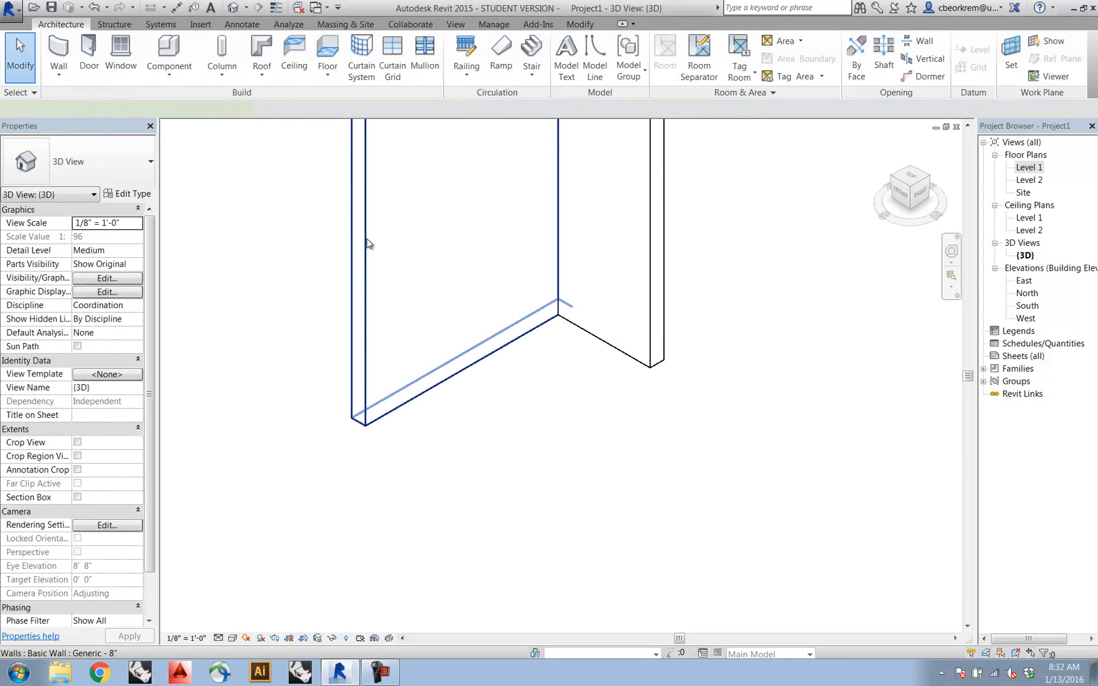
- Change the longer wall's type to Exterior - EIFS on Mtl. Stud
{"action": "left_click", "coordinate": [368, 244]}
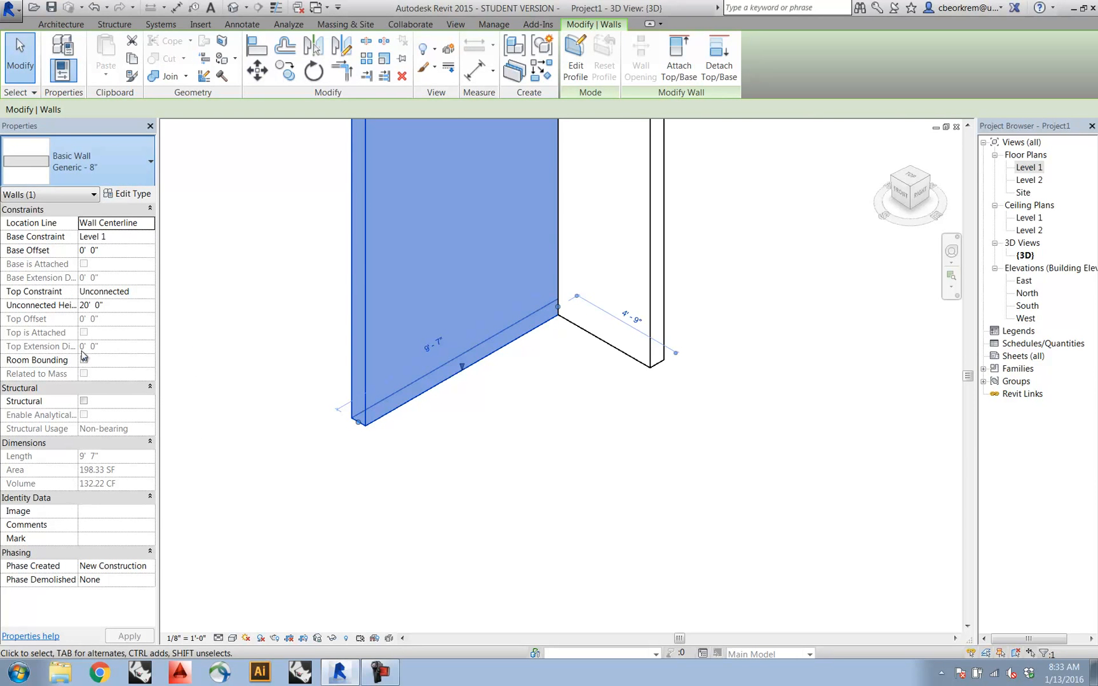
{"action": "left_click", "coordinate": [267, 409]}
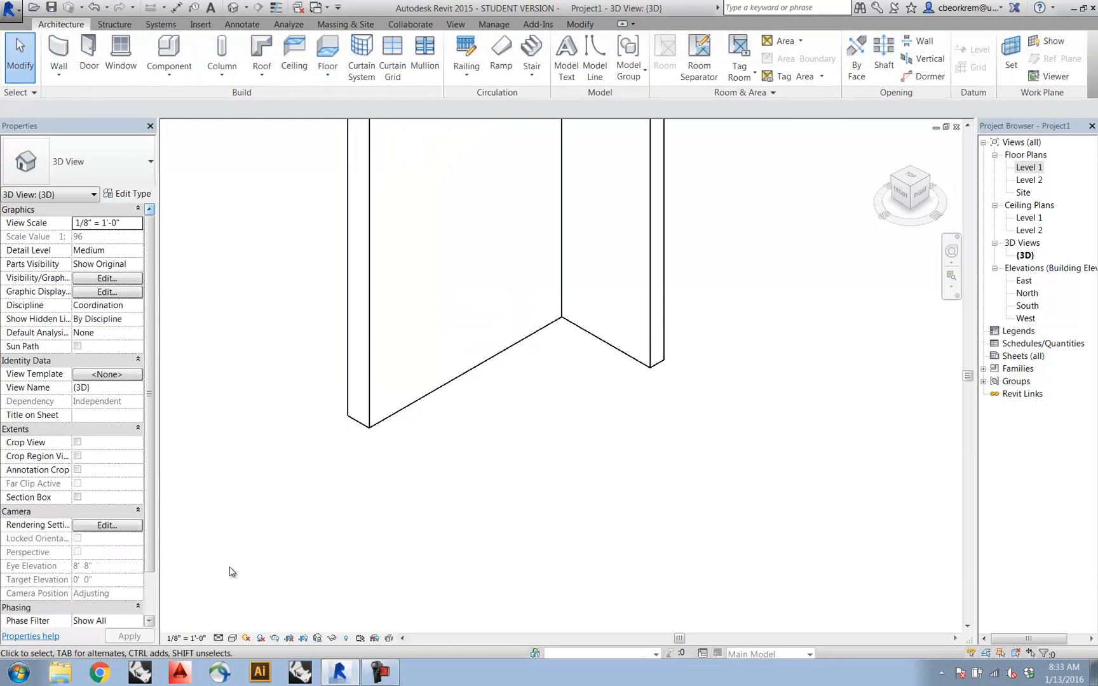
- Set the 3D view's detail level to Fine and its visual style to Shaded
{"action": "left_click", "coordinate": [218, 638]}
{"action": "left_click", "coordinate": [234, 624]}
{"action": "left_click", "coordinate": [232, 638]}
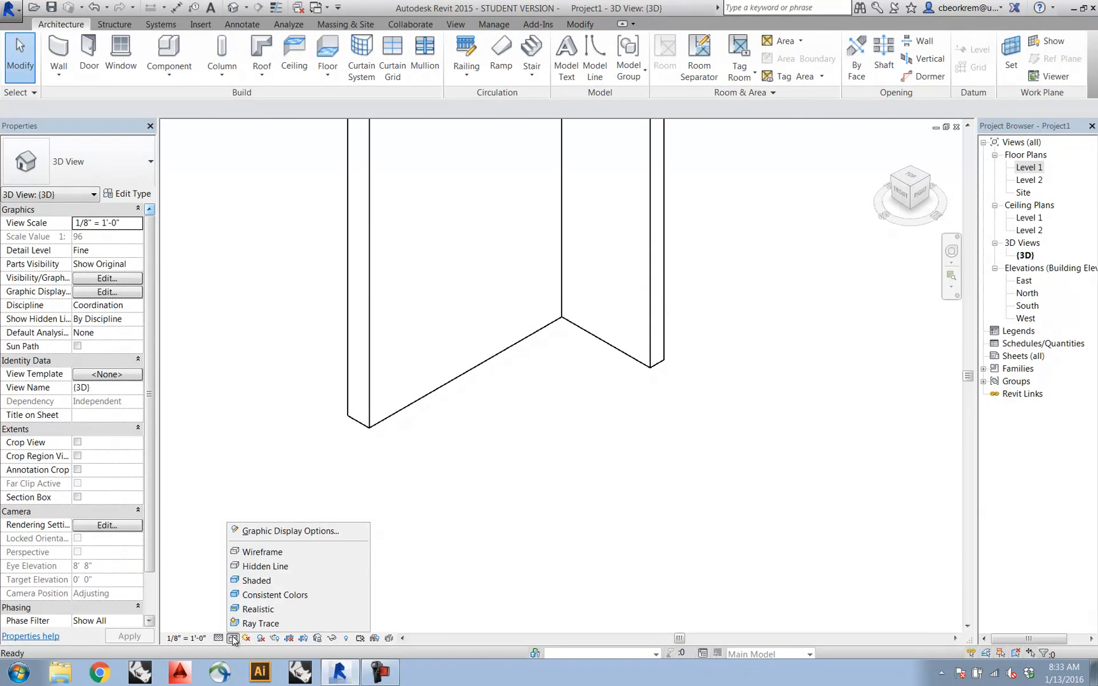
{"action": "left_click", "coordinate": [261, 579]}
- Turn on thin line display for the model view
{"action": "middle_click_drag", "start_coordinate": [307, 435], "coordinate": [328, 530]}
{"action": "left_click", "coordinate": [392, 409]}
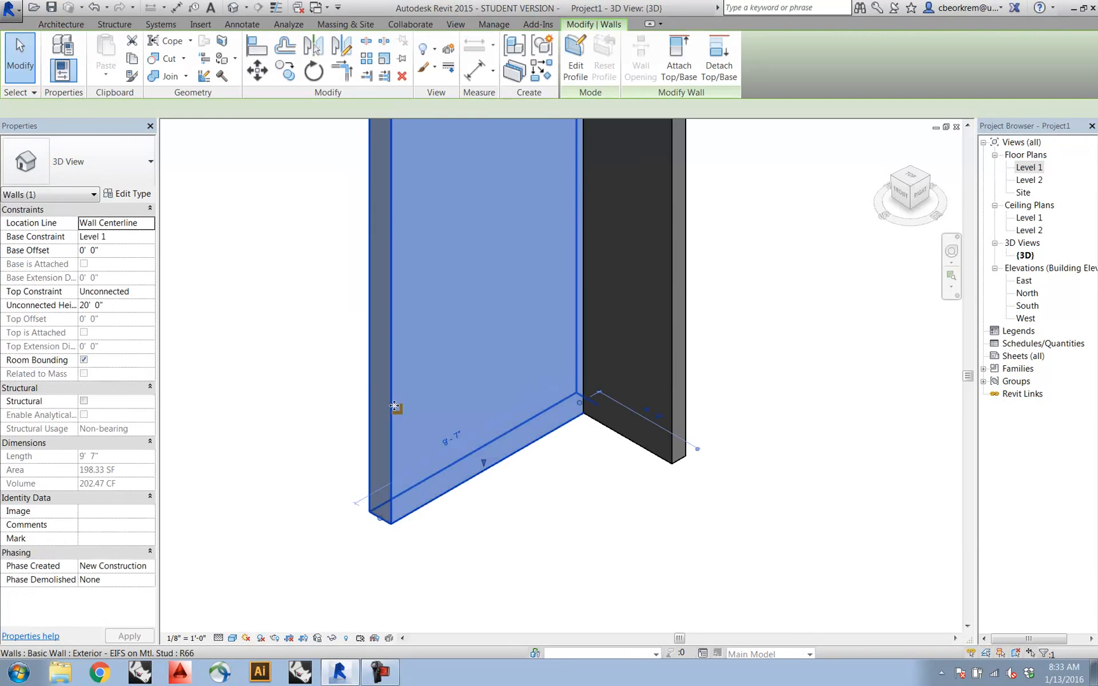
{"action": "left_click", "coordinate": [275, 8]}
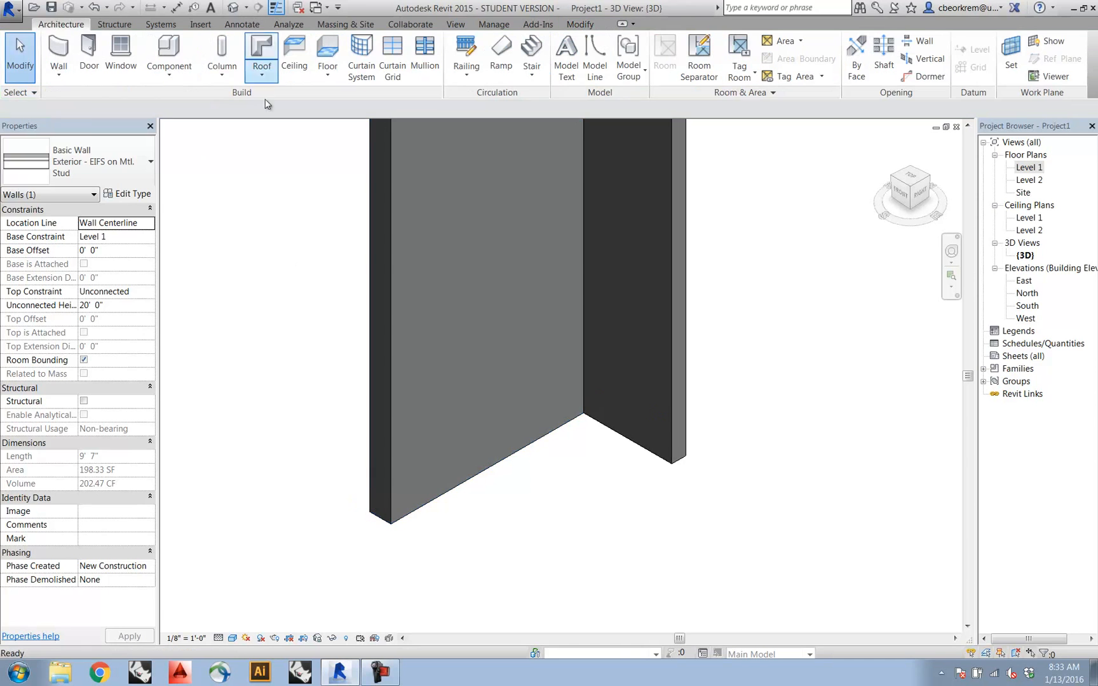
- Set the top constraint of the Exterior - EIFS on Mtl. Stud wall to Up to level: Level 2
{"action": "middle_click_drag", "start_coordinate": [382, 398], "coordinate": [347, 487]}
{"action": "scroll", "coordinate": [321, 445], "scroll_direction": "down", "scroll_amount": 2}
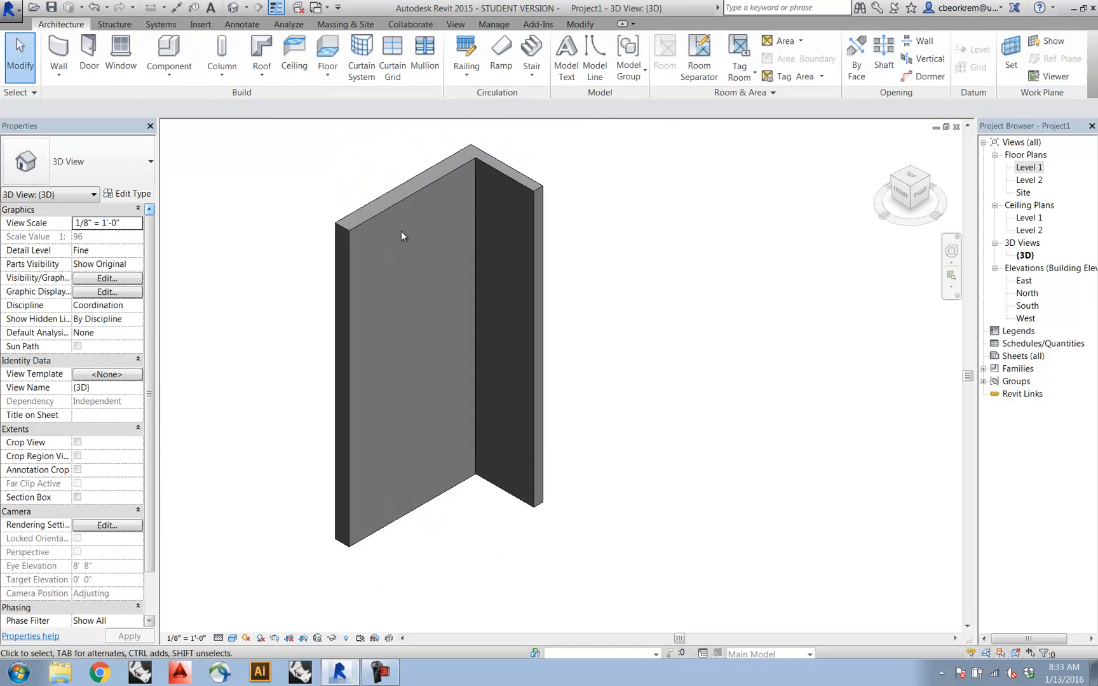
{"action": "scroll", "coordinate": [432, 188], "scroll_direction": "up", "scroll_amount": 1}
{"action": "left_click", "coordinate": [427, 166]}
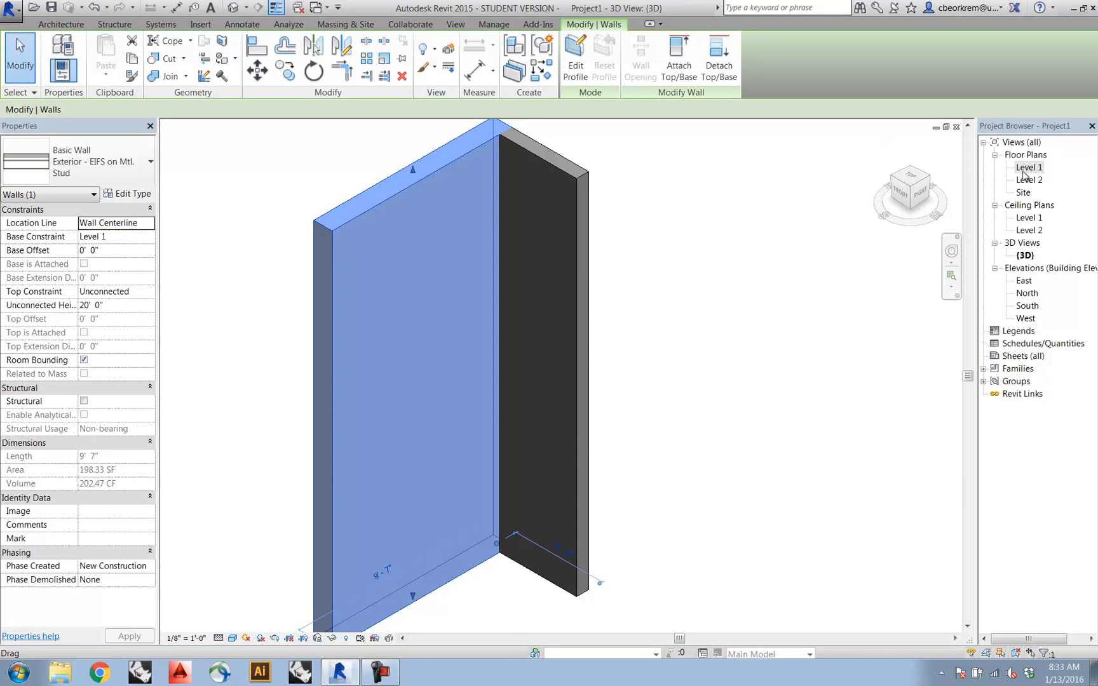
{"action": "left_click", "coordinate": [121, 291]}
{"action": "left_click", "coordinate": [150, 291]}
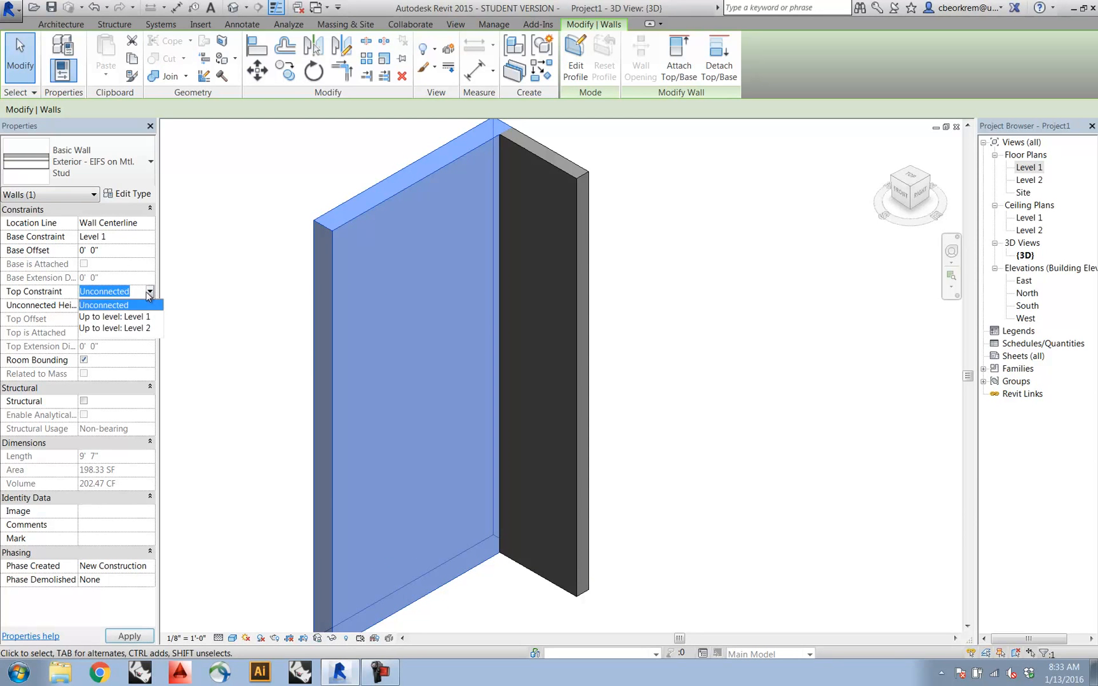
{"action": "left_click", "coordinate": [134, 328]}
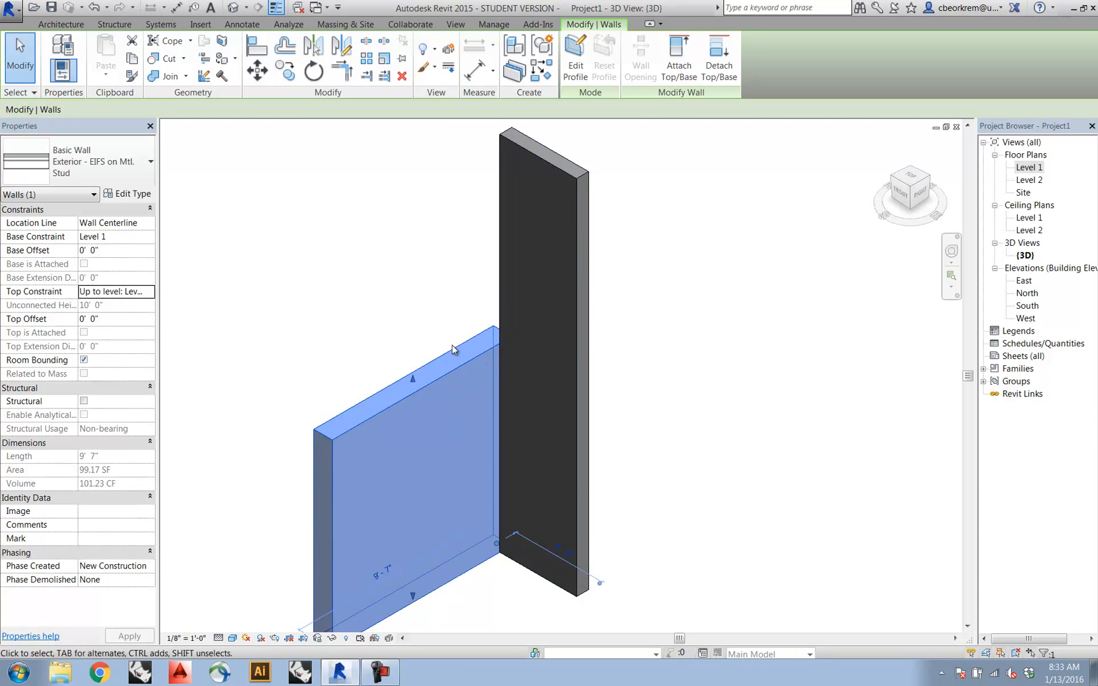
- Compare the instance properties of the two walls and review the Location Line options of the Exterior - EIFS on Mtl. Stud wall
{"action": "left_click", "coordinate": [551, 171]}
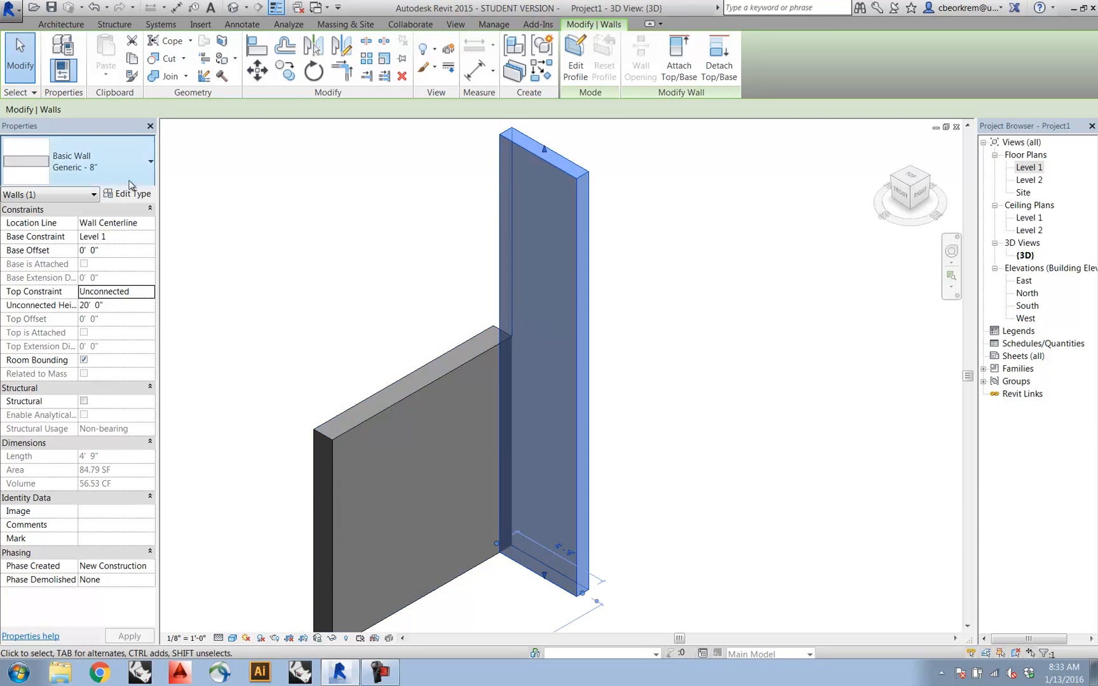
{"action": "left_click", "coordinate": [323, 329]}
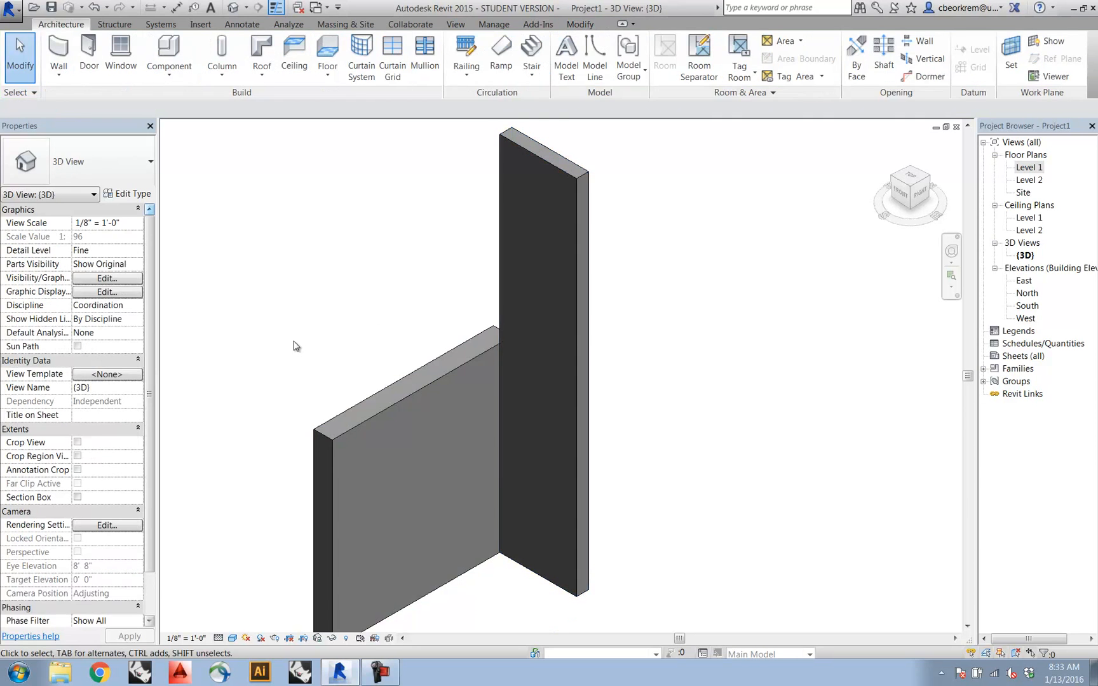
{"action": "left_click", "coordinate": [386, 405]}
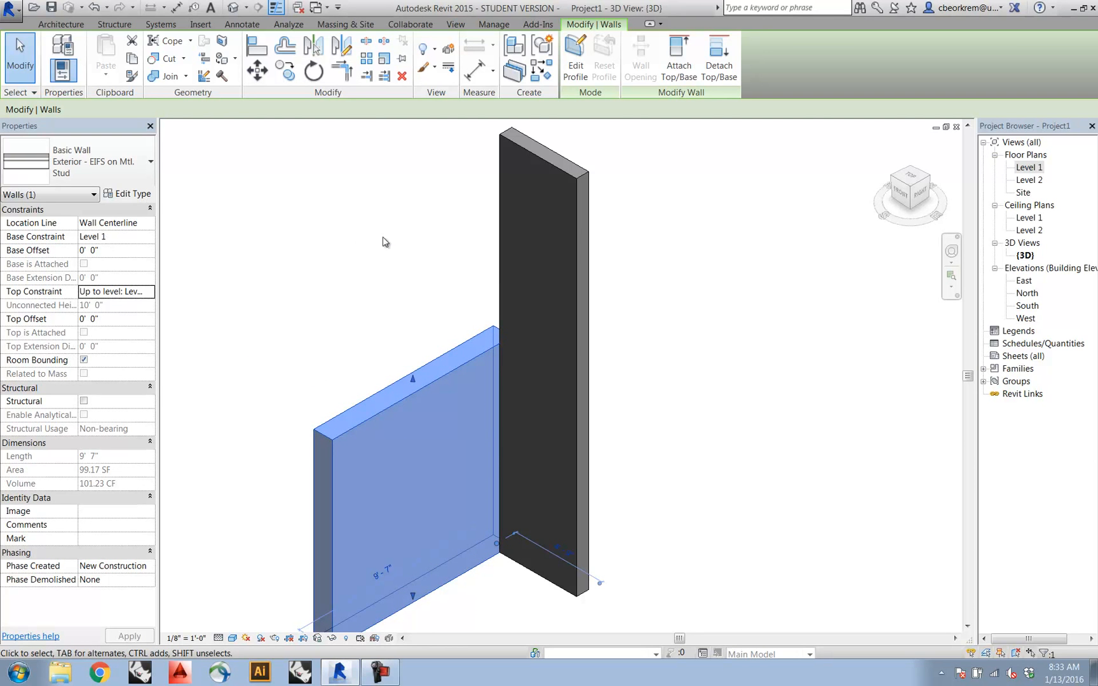
{"action": "left_click", "coordinate": [108, 224]}
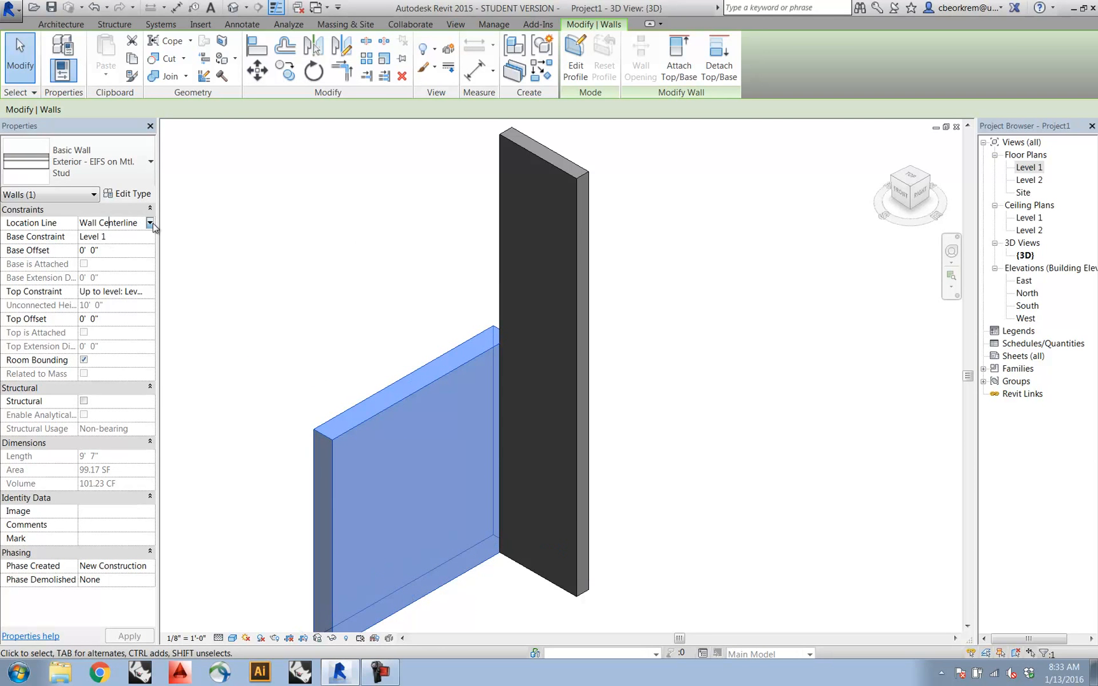
{"action": "left_click", "coordinate": [150, 223]}
{"action": "mouse_move", "coordinate": [161, 255]}
{"action": "left_mouse_down"}
{"action": "mouse_move", "coordinate": [161, 270]}
{"action": "mouse_move", "coordinate": [160, 240]}
{"action": "left_mouse_up"}
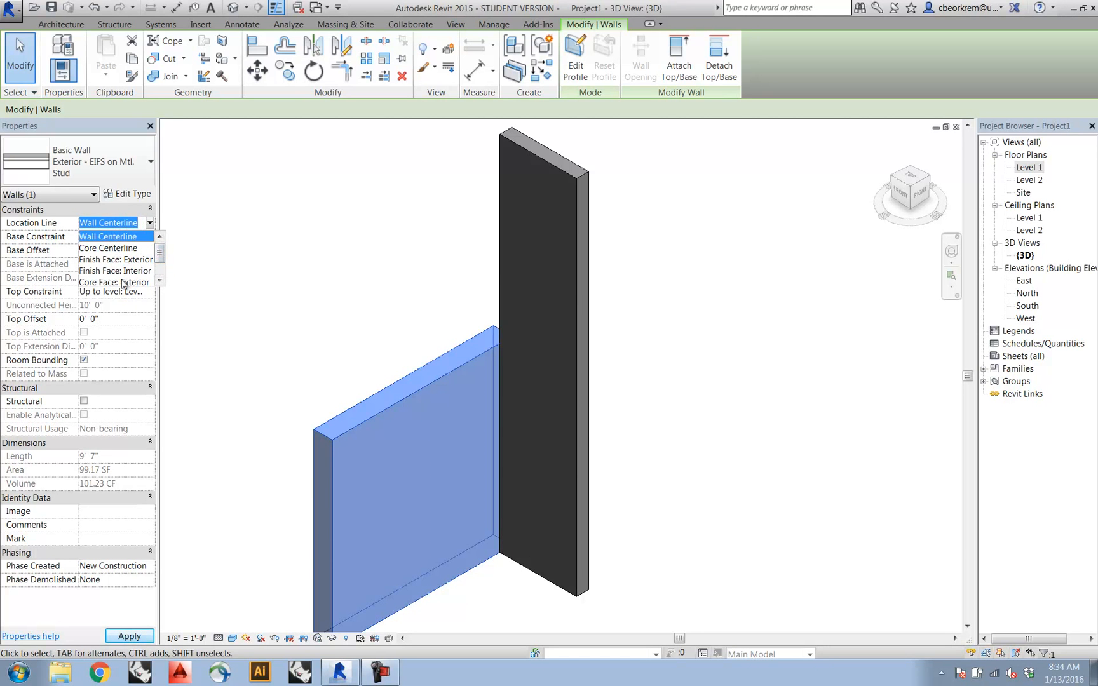
{"action": "left_click", "coordinate": [186, 204]}
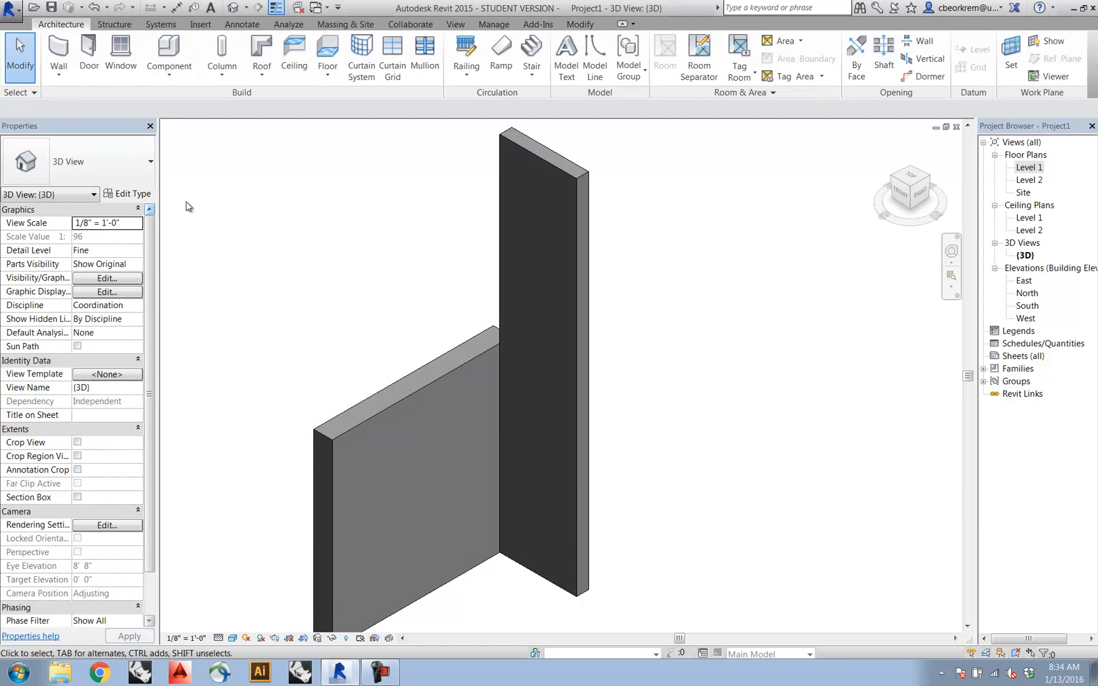
{"action": "left_click", "coordinate": [415, 382]}
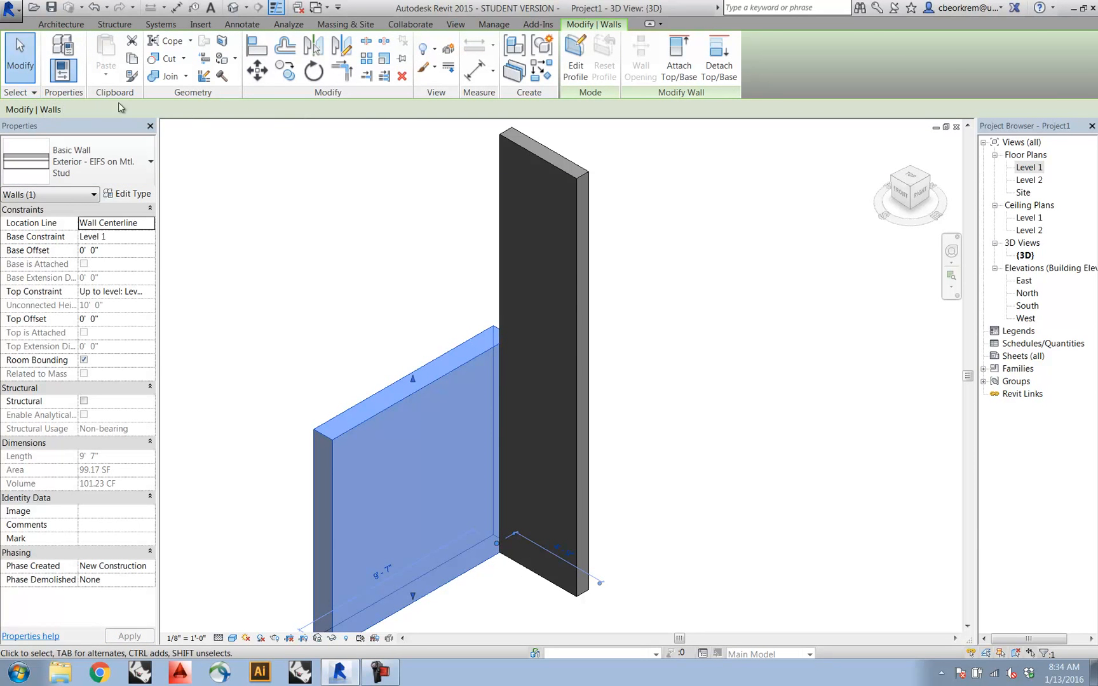
- Draw a rectangular enclosure of Generic - 8" walls, about 7'-9" by 7'-8", beside the two existing walls
{"action": "left_click", "coordinate": [61, 25]}
{"action": "left_click", "coordinate": [55, 48]}
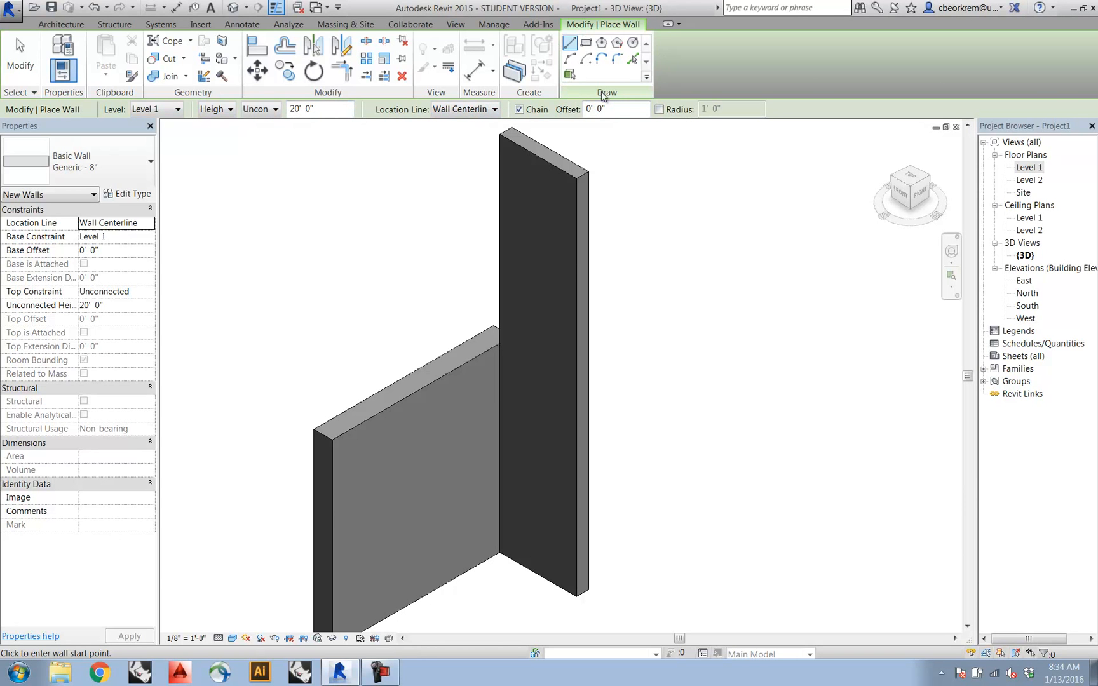
{"action": "left_click", "coordinate": [588, 45]}
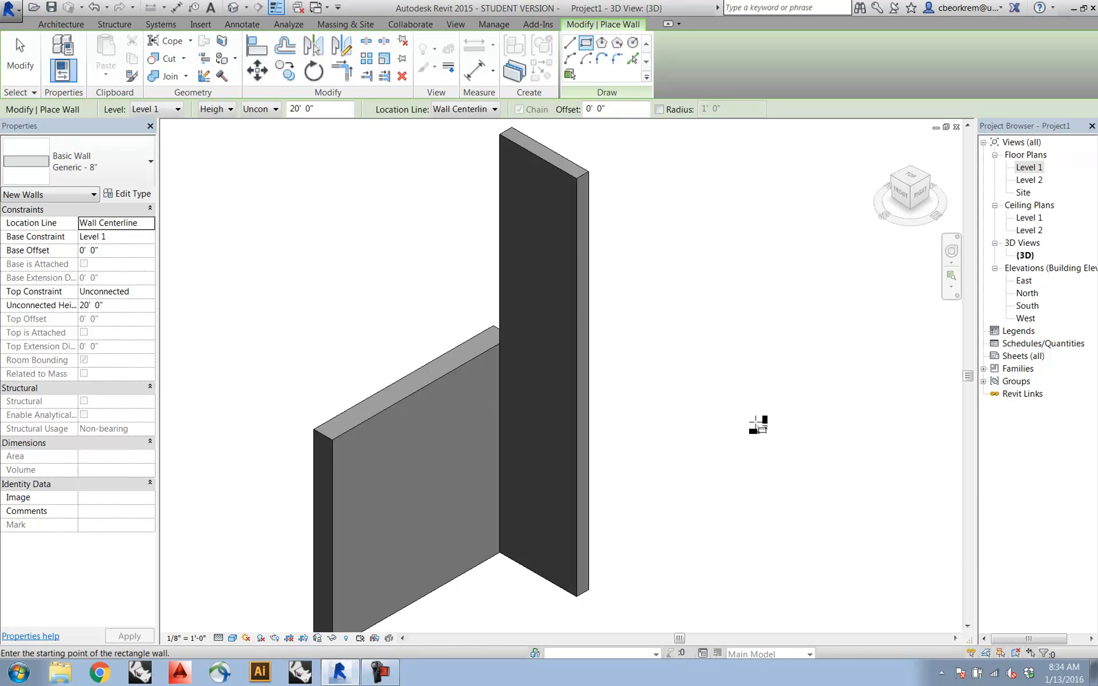
{"action": "left_click", "coordinate": [753, 423]}
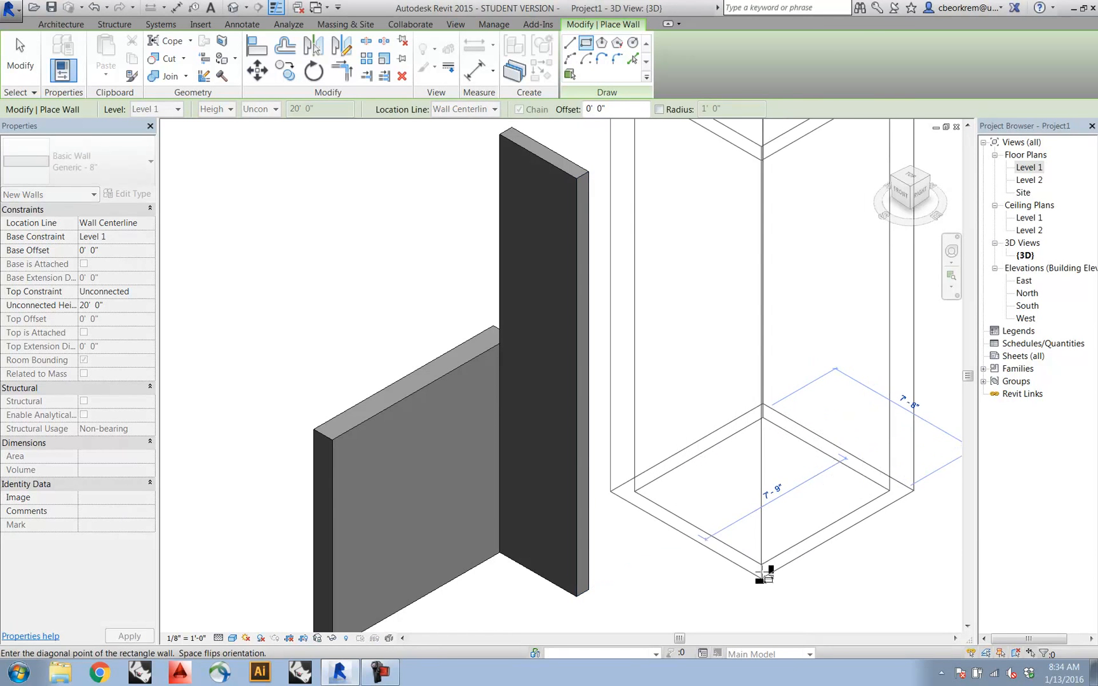
{"action": "left_click", "coordinate": [776, 556]}
- Draw a six-sided polygon of 20' high Generic - 8" walls behind the two original walls
{"action": "left_click", "coordinate": [601, 43]}
{"action": "left_click", "coordinate": [380, 336]}
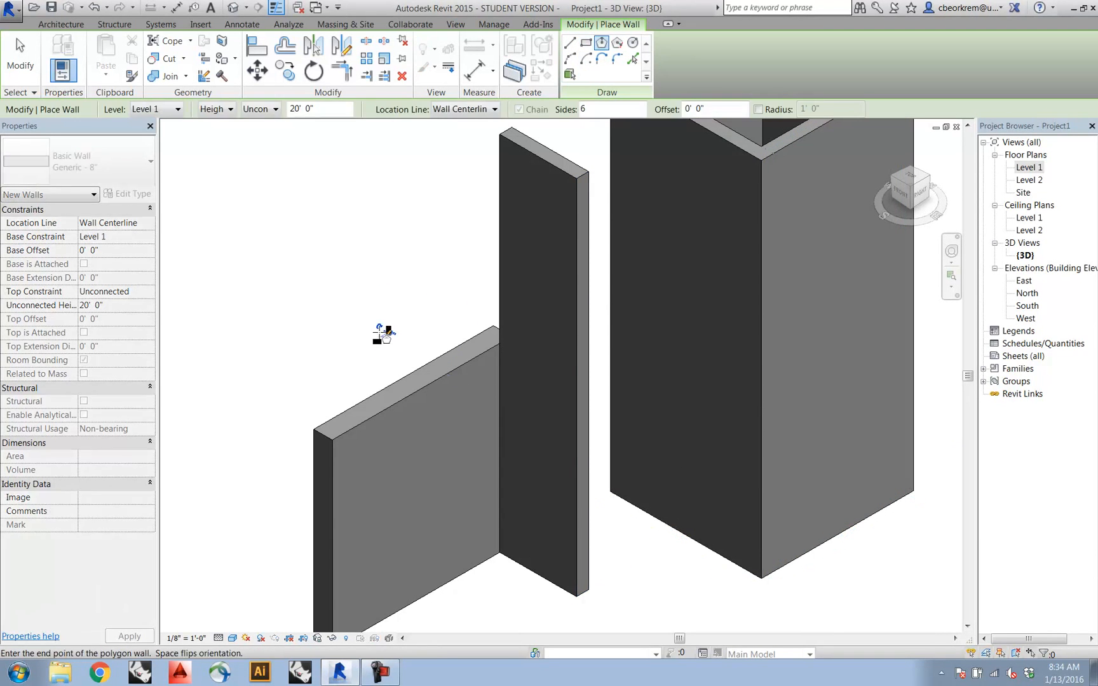
{"action": "left_click", "coordinate": [238, 286]}
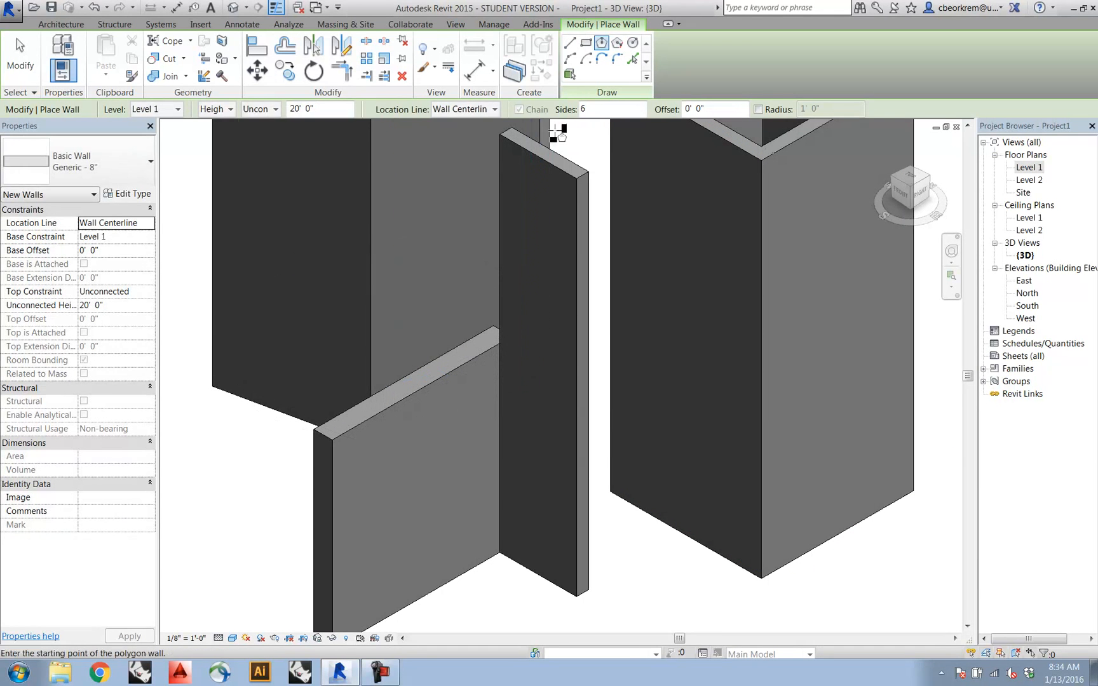
{"action": "left_click", "coordinate": [617, 59]}
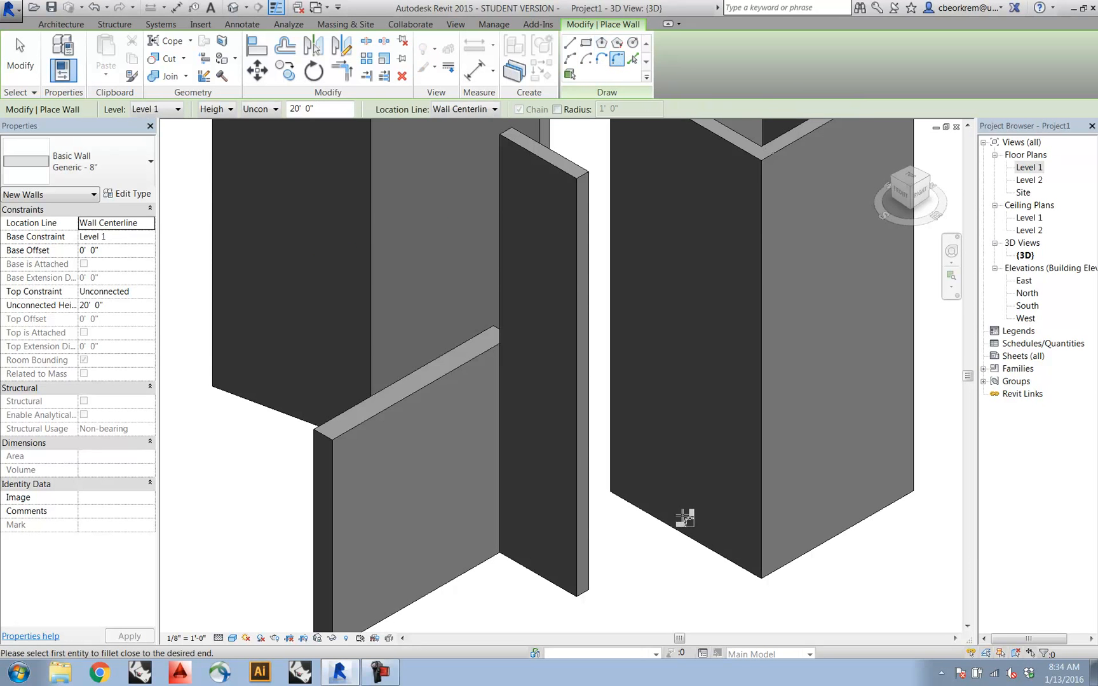
{"action": "left_click", "coordinate": [713, 551]}
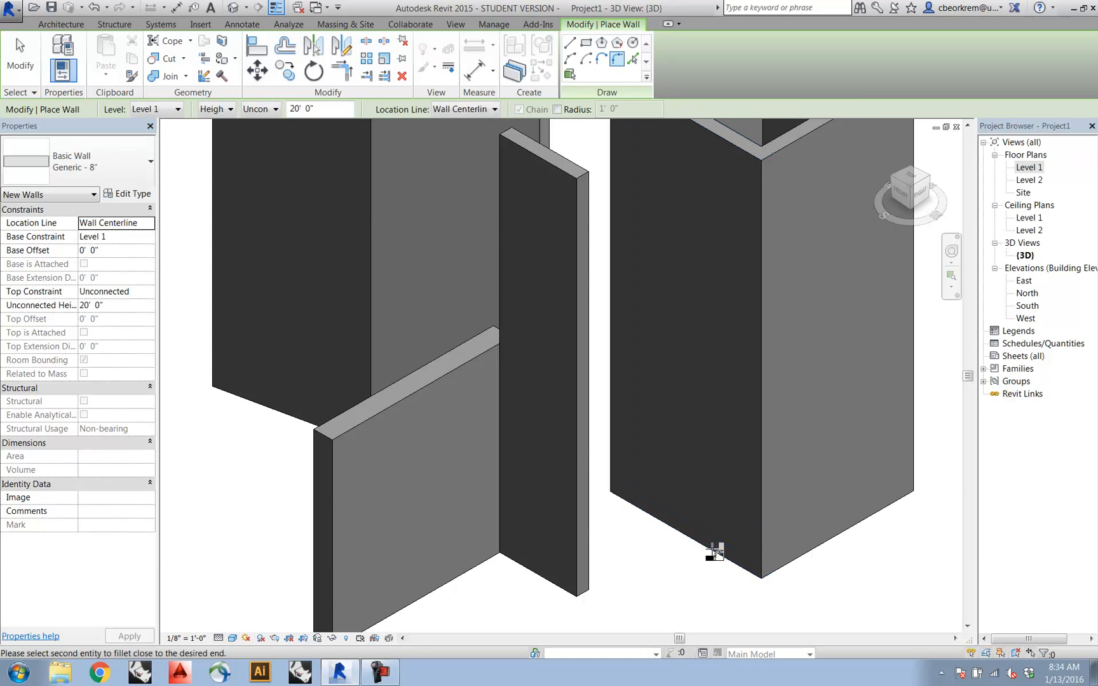
{"action": "left_click", "coordinate": [806, 556]}
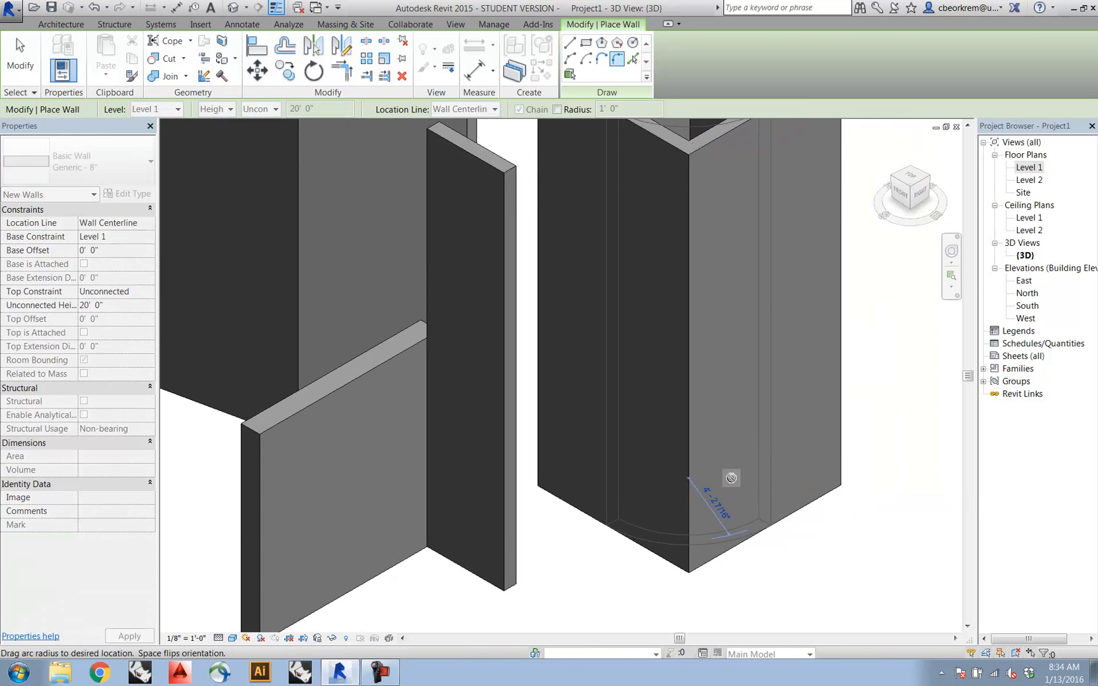
{"action": "key", "text": "Escape"}
{"action": "key", "text": "Escape"}
{"action": "scroll", "coordinate": [789, 460], "scroll_direction": "down", "scroll_amount": 2}
{"action": "middle_click_drag", "start_coordinate": [788, 453], "coordinate": [646, 82]}
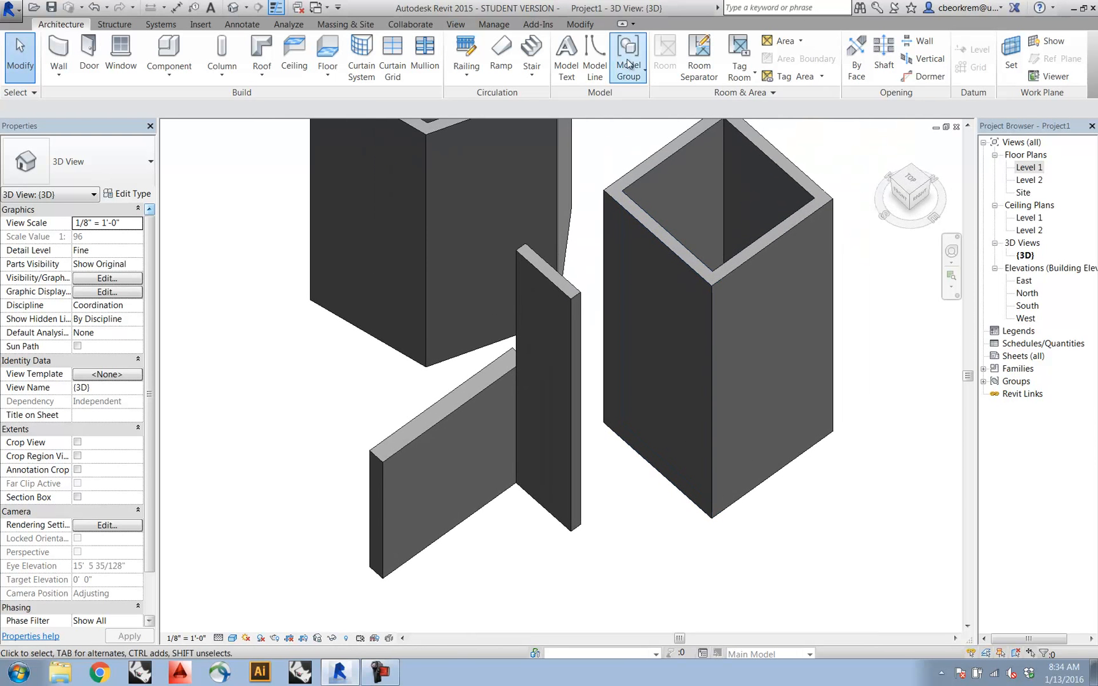
- Try to round the front corner of the rectangular wall enclosure with a fillet arc wall
{"action": "left_click", "coordinate": [584, 23]}
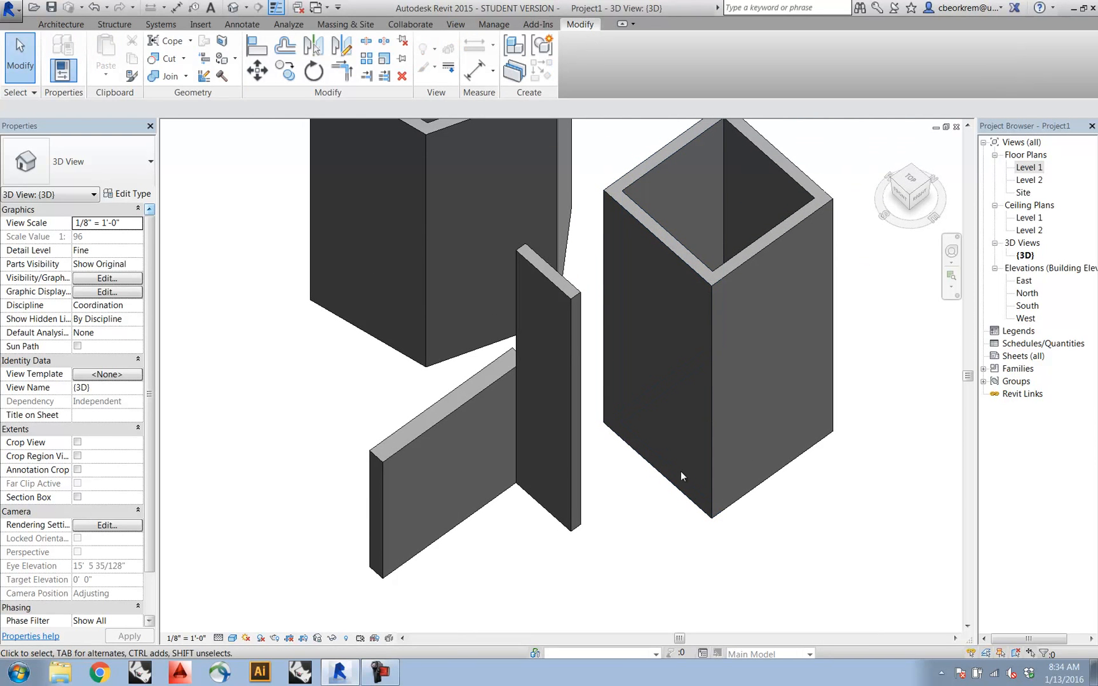
{"action": "left_click", "coordinate": [42, 24]}
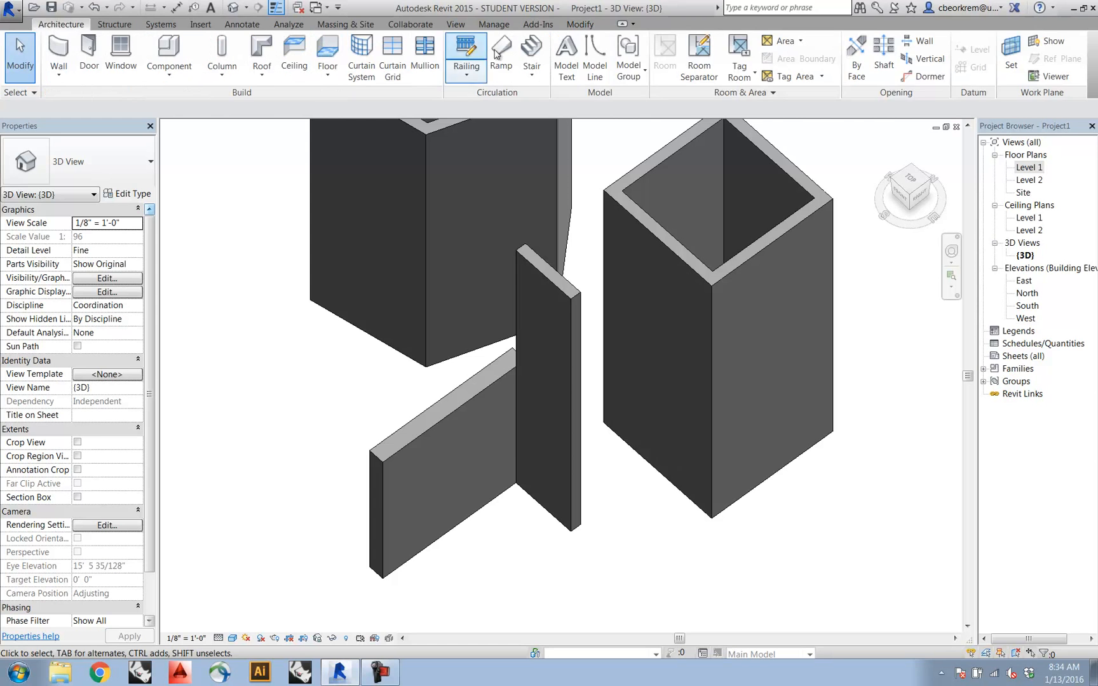
{"action": "left_click", "coordinate": [59, 52]}
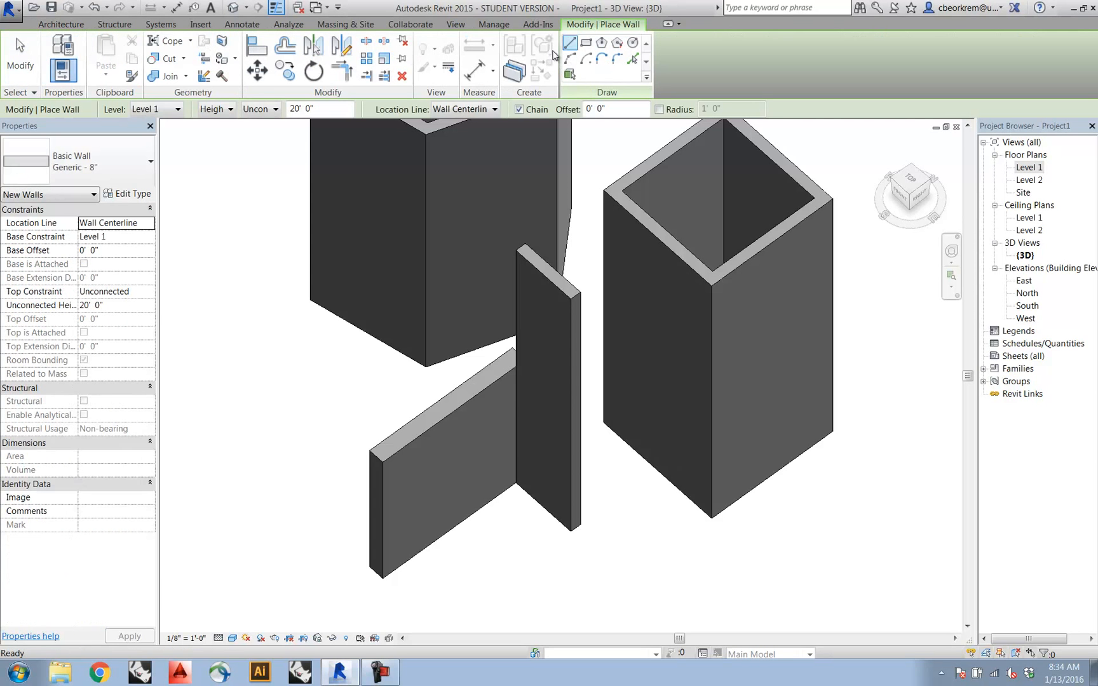
{"action": "left_click", "coordinate": [617, 59]}
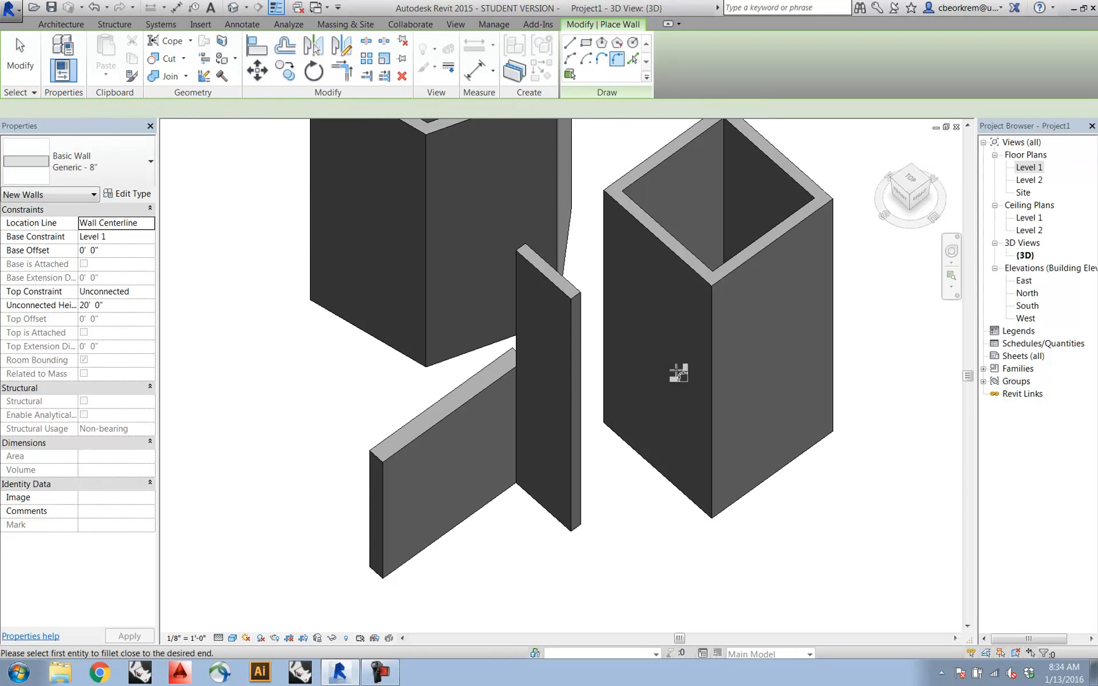
{"action": "left_click", "coordinate": [677, 482]}
{"action": "left_click", "coordinate": [735, 502]}
{"action": "left_click", "coordinate": [741, 488]}
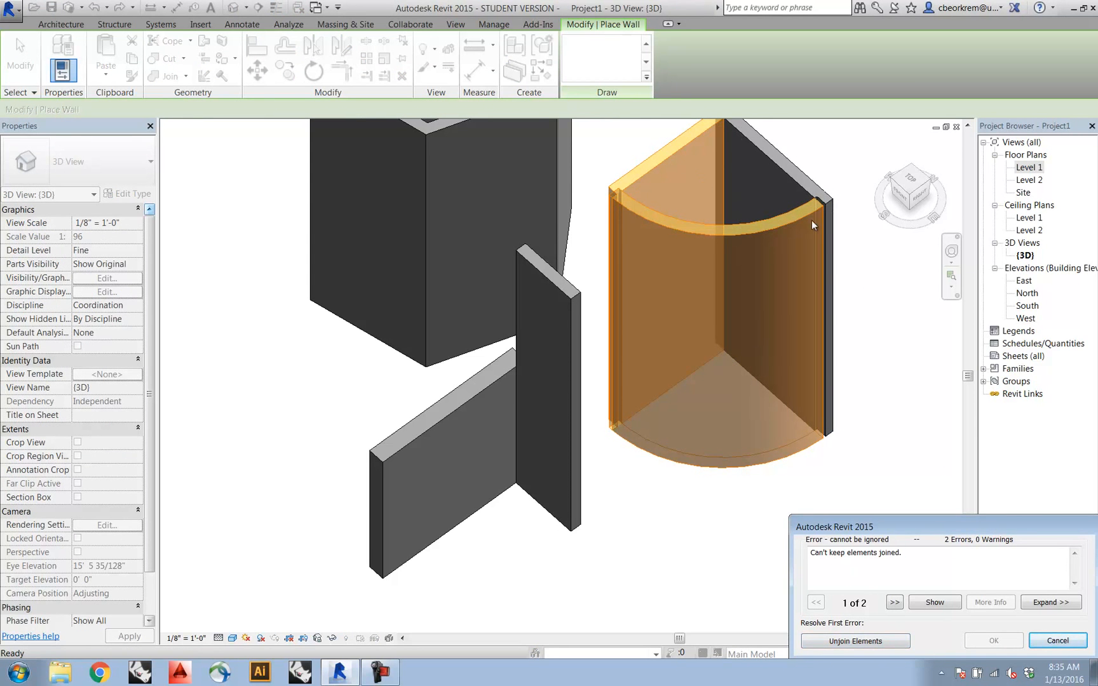
{"action": "left_click", "coordinate": [1058, 644]}
- Delete all the sample walls from the 3D view
{"action": "middle_click_drag", "start_coordinate": [729, 280], "coordinate": [491, 309], "text": "shift"}
{"action": "scroll", "coordinate": [669, 372], "scroll_direction": "down", "scroll_amount": 3}
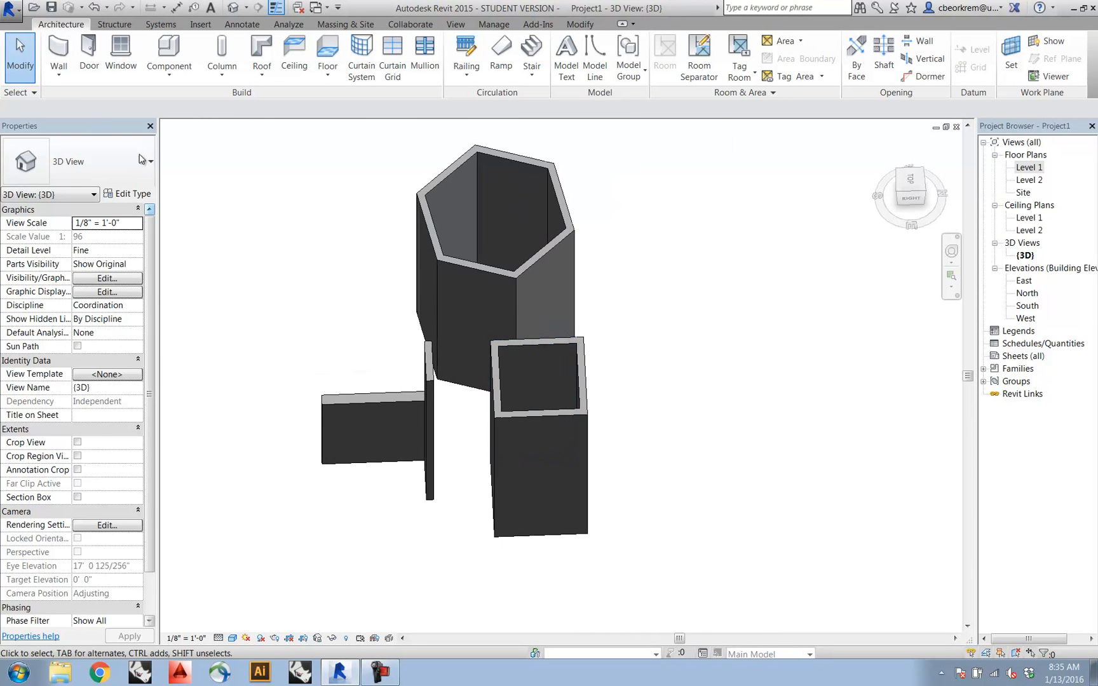
{"action": "left_click_drag", "start_coordinate": [262, 135], "coordinate": [713, 560]}
{"action": "key", "text": "Delete"}
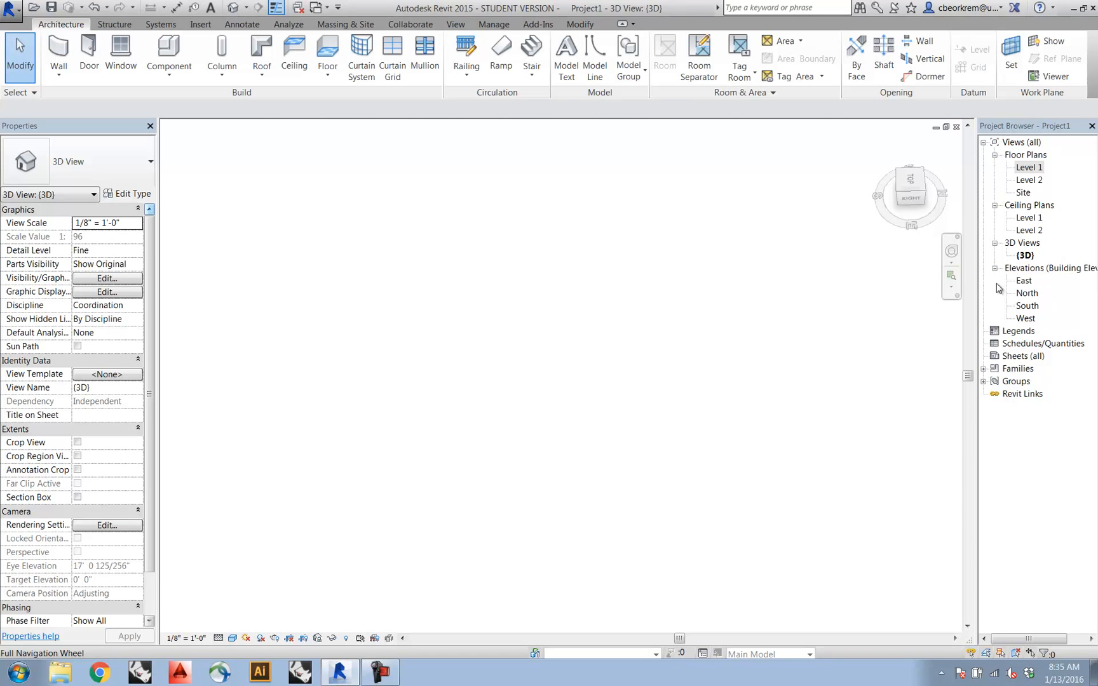
- Open the North elevation and move Level 2 up to about 194' above Level 1
{"action": "double_click", "coordinate": [1028, 294]}
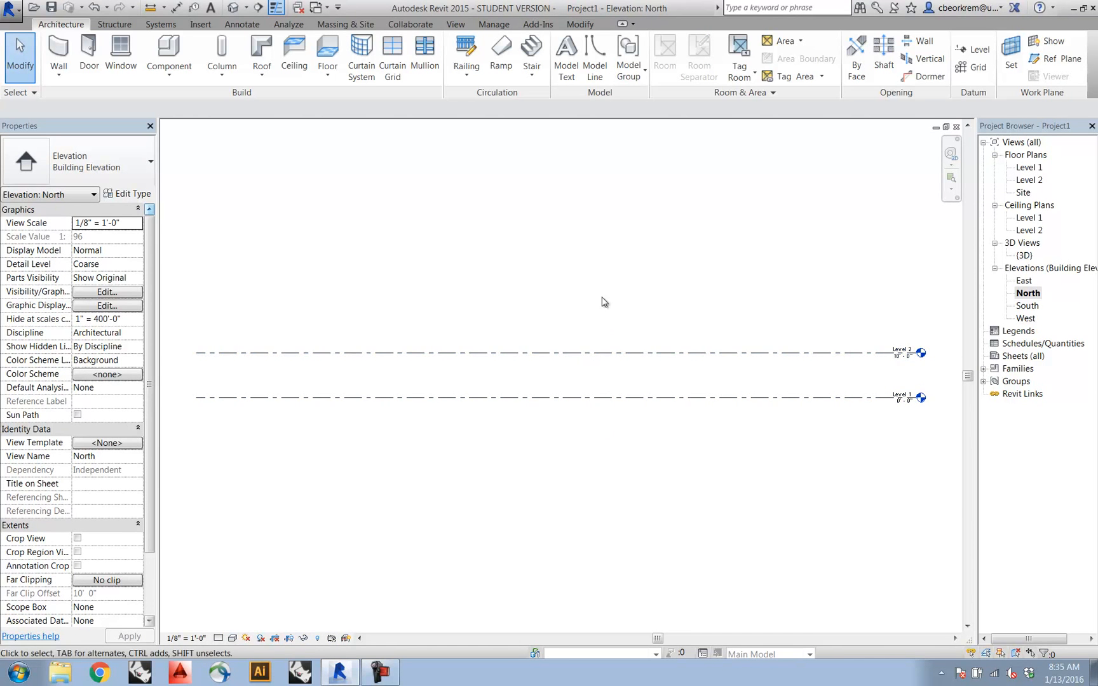
{"action": "scroll", "coordinate": [604, 382], "scroll_direction": "down", "scroll_amount": 2}
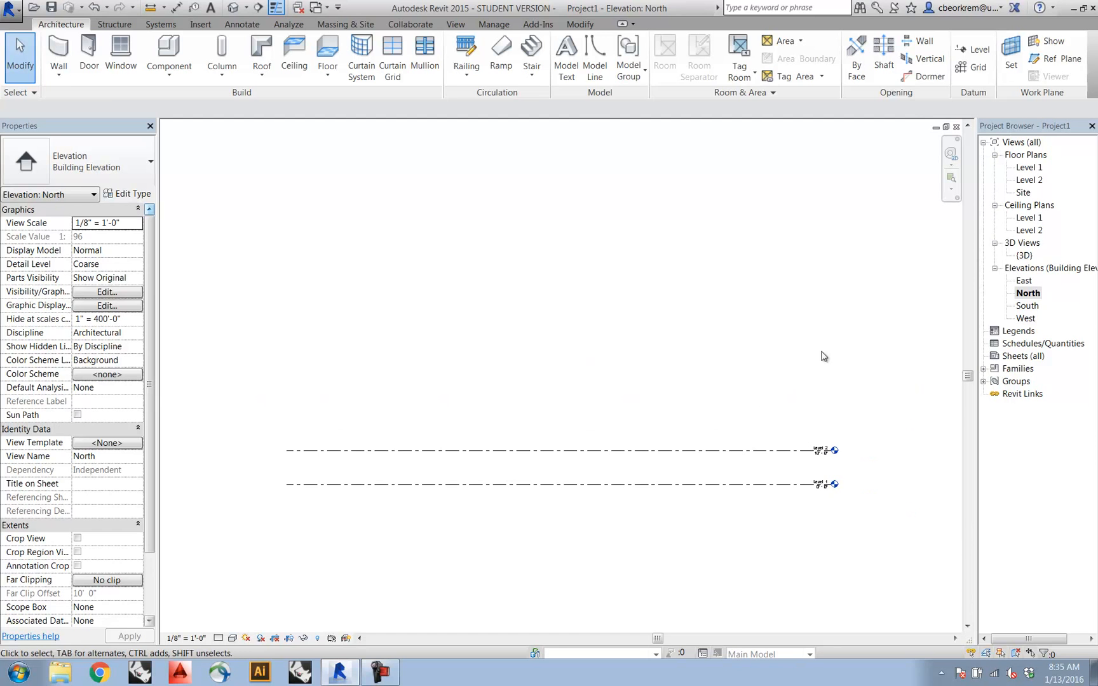
{"action": "left_click_drag", "start_coordinate": [683, 458], "coordinate": [675, 160]}
{"action": "middle_click_drag", "start_coordinate": [505, 274], "coordinate": [510, 375]}
{"action": "scroll", "coordinate": [503, 380], "scroll_direction": "down", "scroll_amount": 3}
{"action": "left_click_drag", "start_coordinate": [511, 351], "coordinate": [512, 169]}
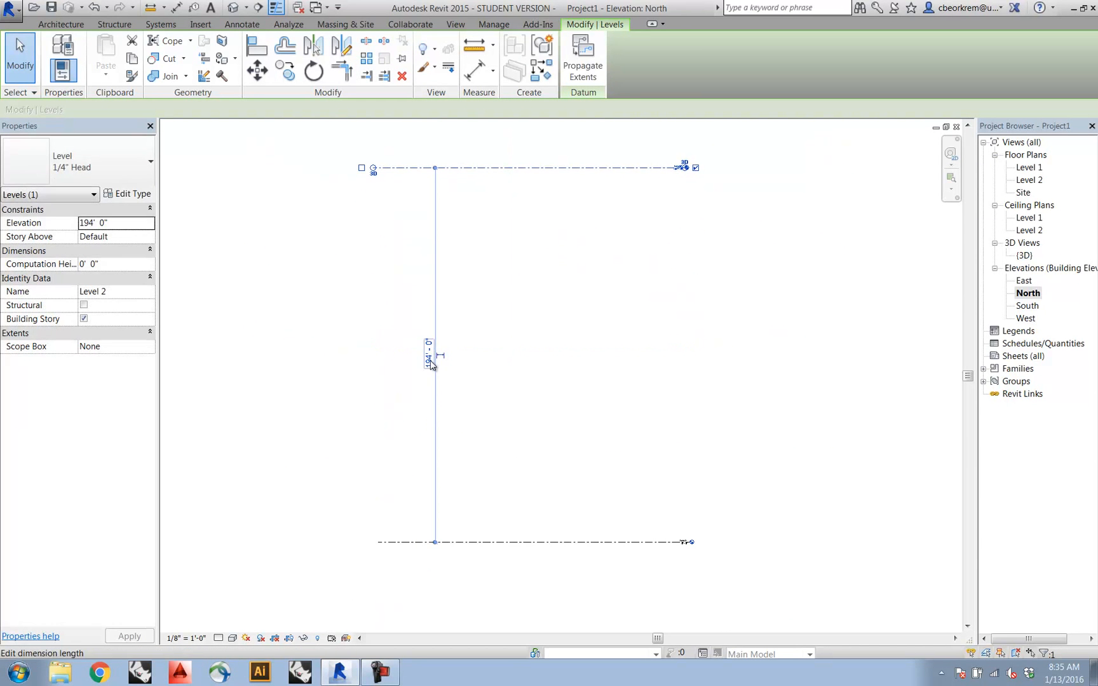
- Set the distance between Level 1 and Level 2 to 300'
{"action": "left_click", "coordinate": [430, 357]}
{"action": "type", "text": "300"}
{"action": "key", "text": "Return"}
{"action": "scroll", "coordinate": [692, 443], "scroll_direction": "down", "scroll_amount": 4}
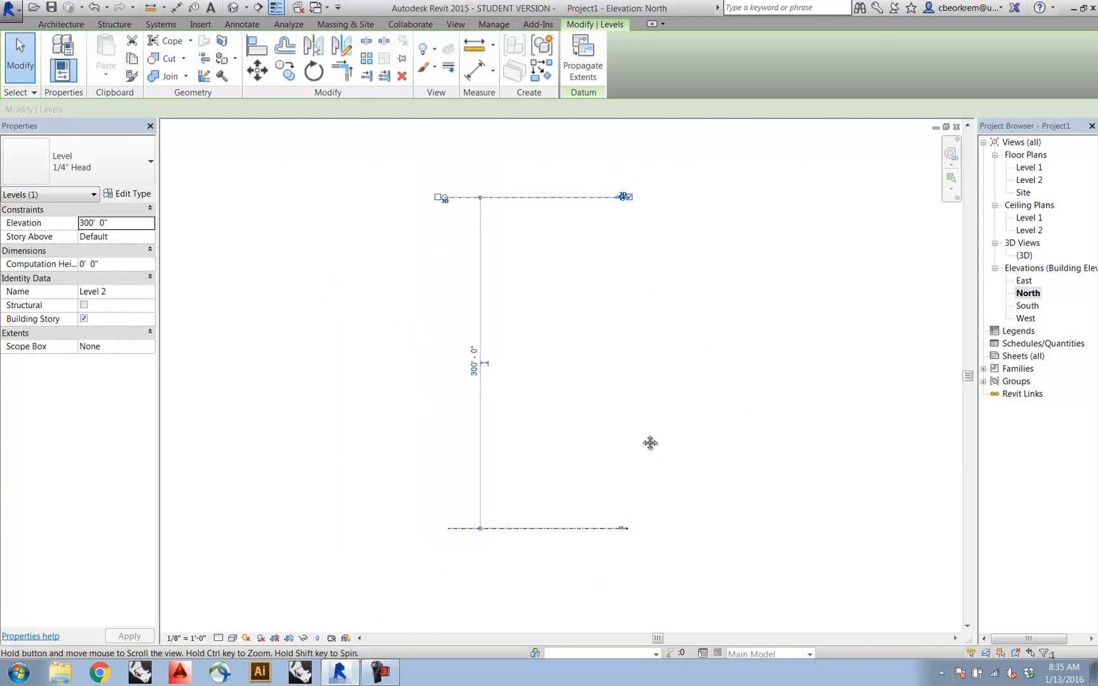
{"action": "middle_click_drag", "start_coordinate": [651, 432], "coordinate": [614, 473]}
{"action": "left_click", "coordinate": [723, 459]}
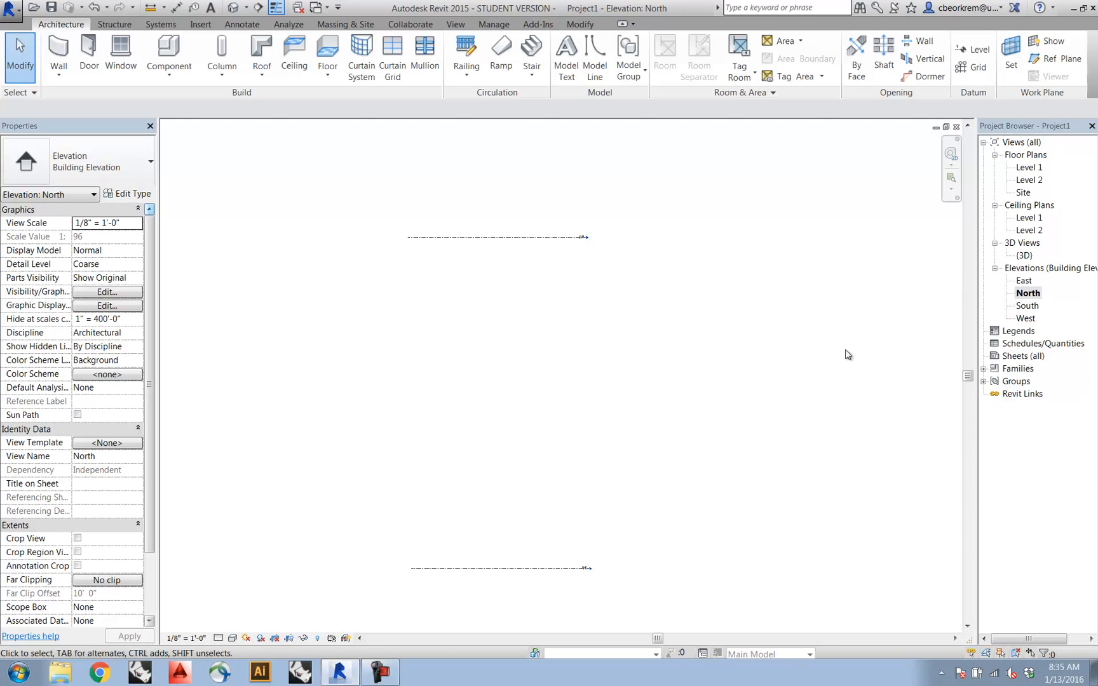
{"action": "middle_click_drag", "start_coordinate": [564, 413], "coordinate": [588, 407]}
{"action": "scroll", "coordinate": [460, 398], "scroll_direction": "up", "scroll_amount": 1}
{"action": "scroll", "coordinate": [539, 410], "scroll_direction": "up", "scroll_amount": 1}
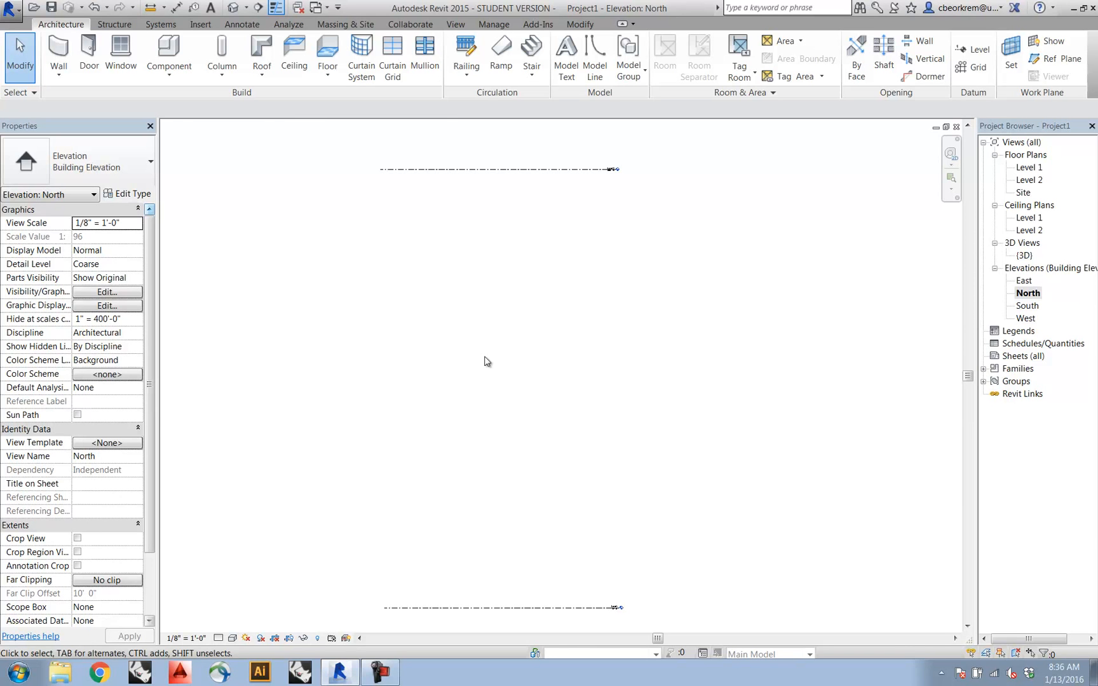
- Start an in-place mass with the name Mass 1
{"action": "left_click", "coordinate": [345, 24]}
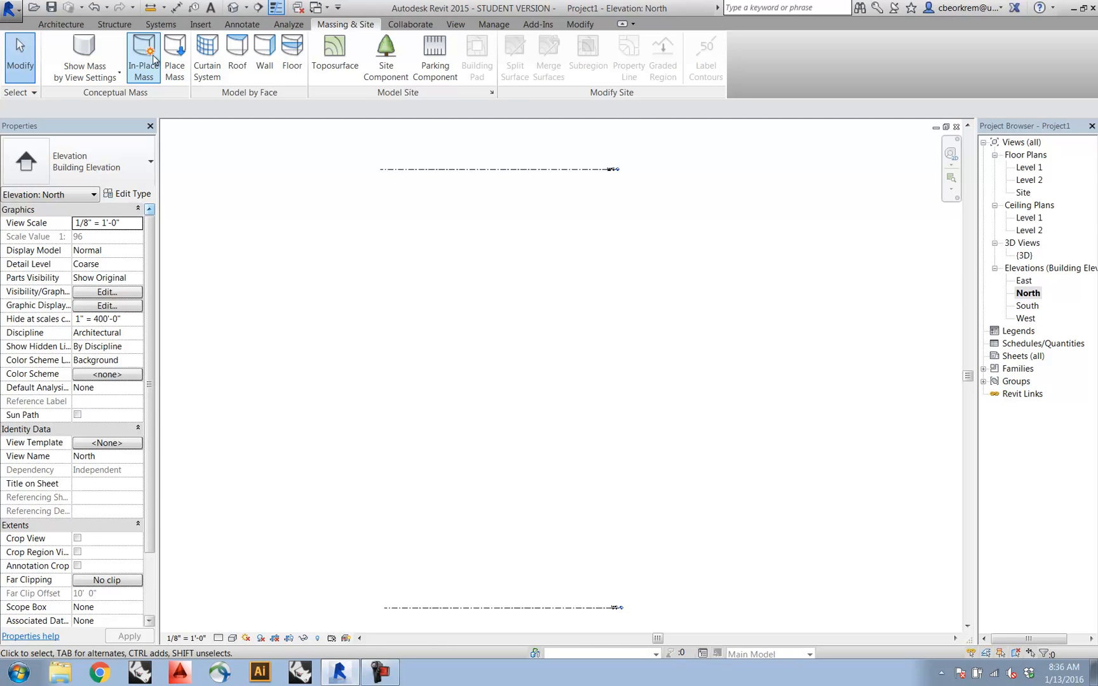
{"action": "left_click", "coordinate": [152, 55]}
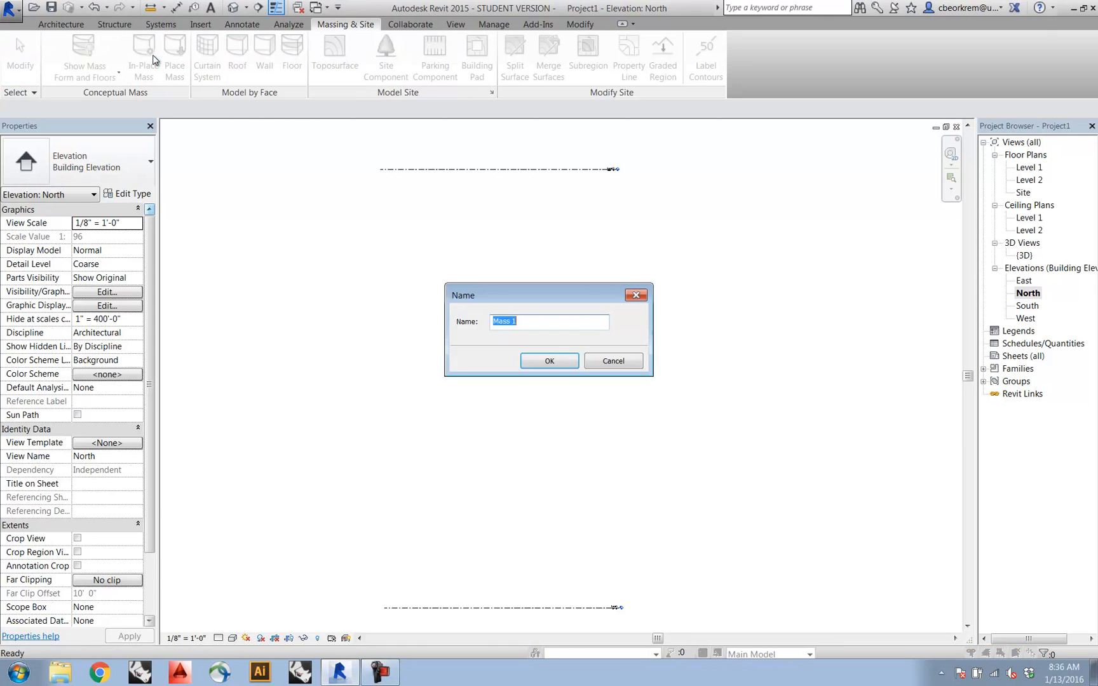
{"action": "left_click", "coordinate": [566, 361]}
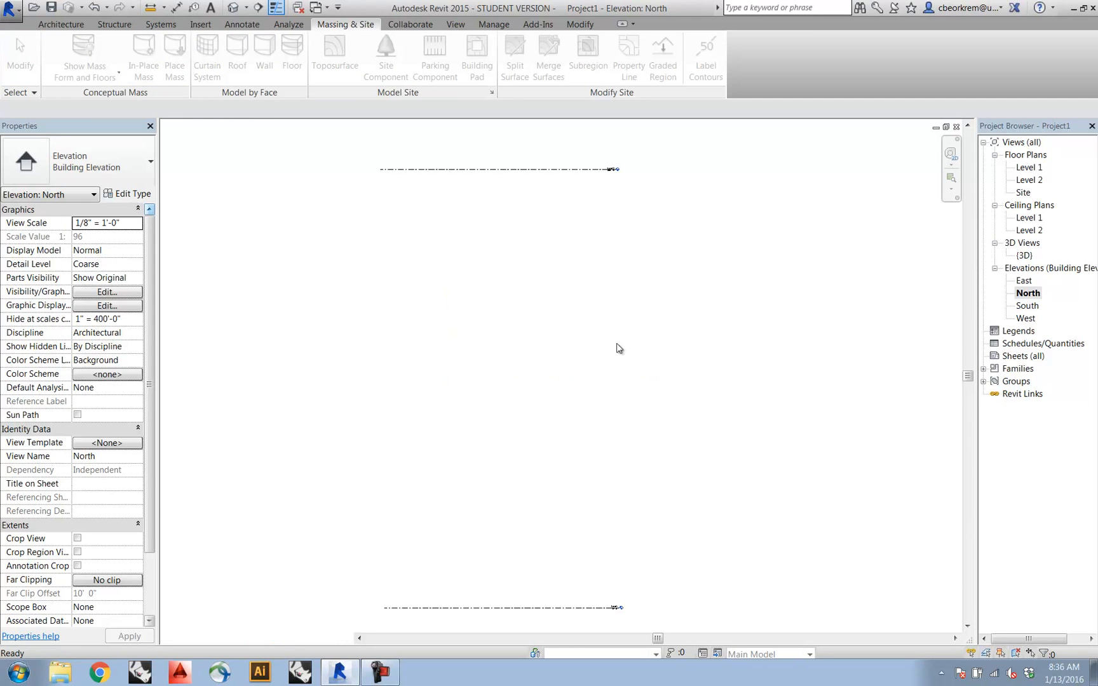
- In the Level 1 floor plan, draw a rectangle of model lines for the mass, spanning the area between the four elevation markers
{"action": "double_click", "coordinate": [1028, 168]}
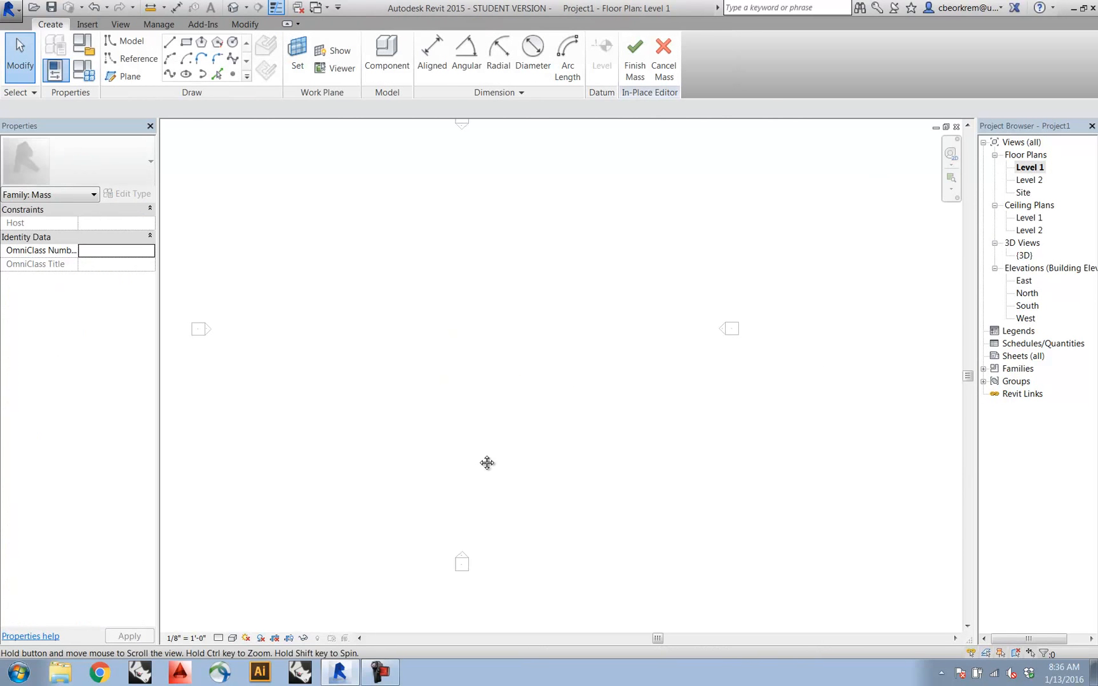
{"action": "middle_click_drag", "start_coordinate": [483, 369], "coordinate": [512, 416]}
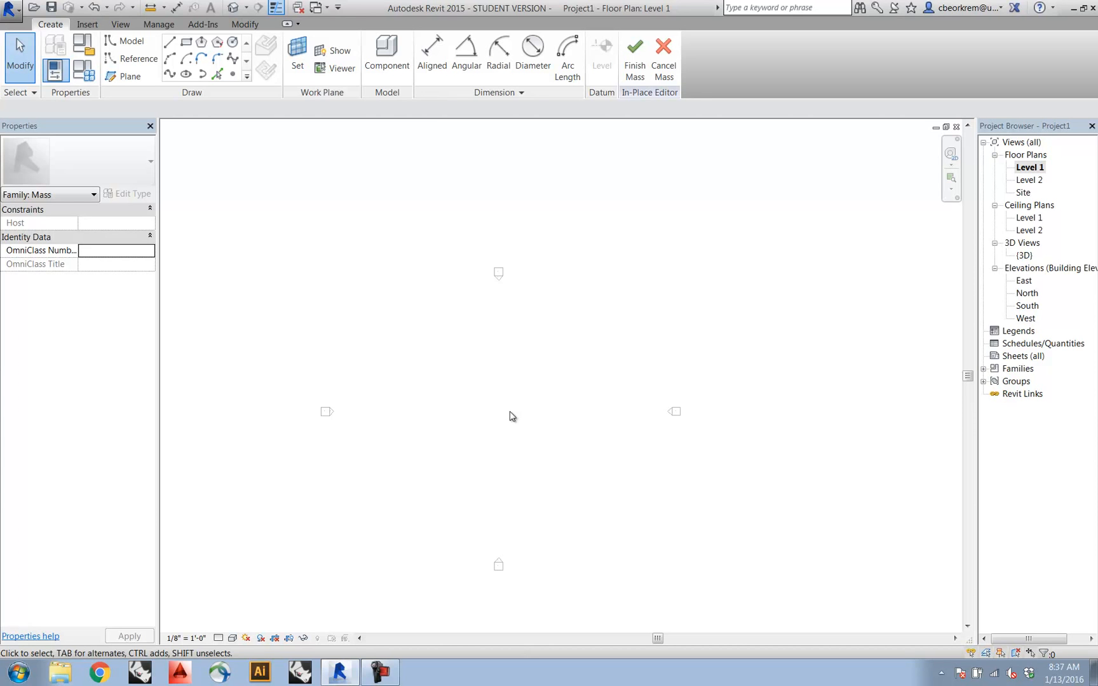
{"action": "left_click", "coordinate": [185, 44]}
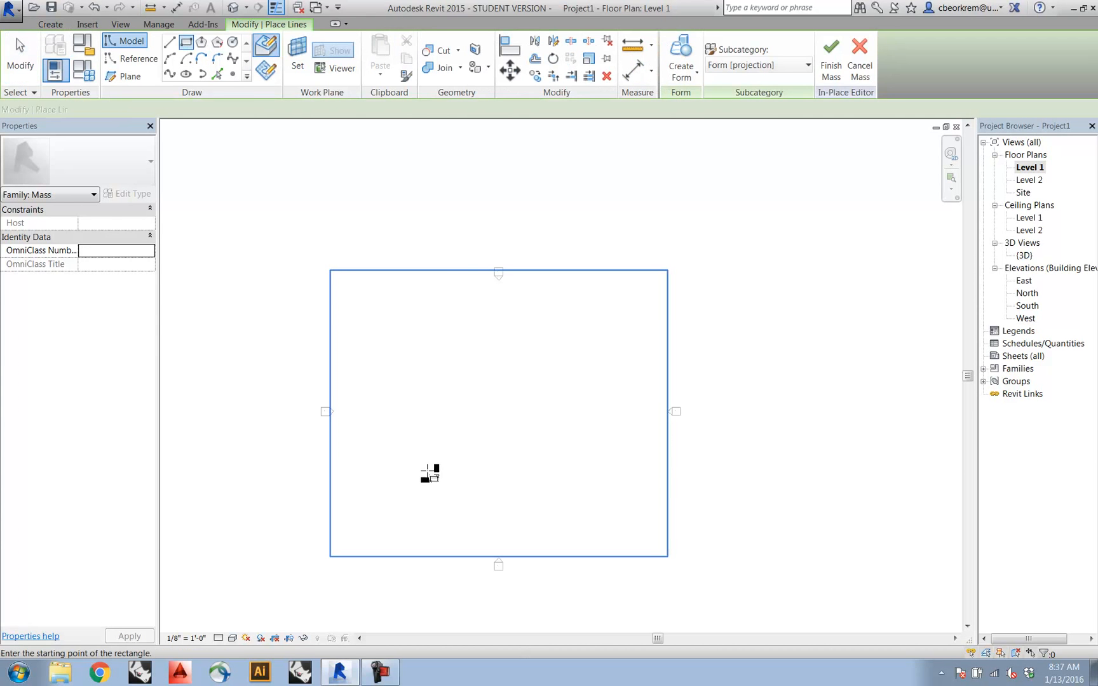
- Draw a rectangle of model lines between the elevation markers and fillet its upper-left corner at 23' and upper-right corner with a larger radius
{"action": "left_click", "coordinate": [370, 359]}
{"action": "left_click", "coordinate": [647, 527]}
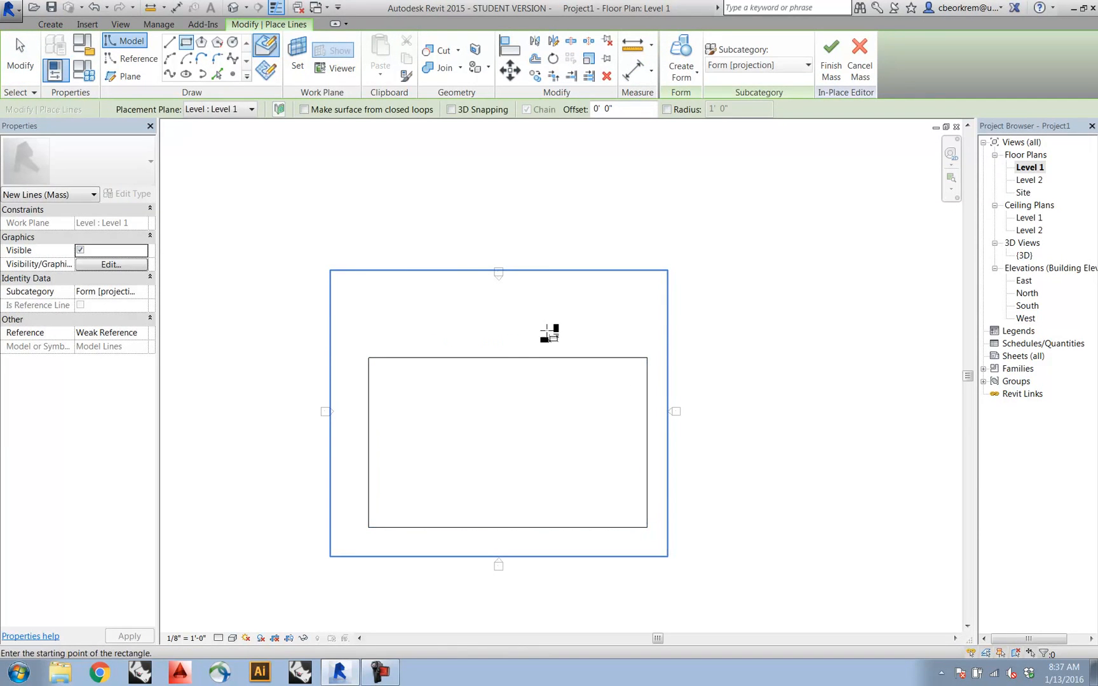
{"action": "left_click", "coordinate": [217, 58]}
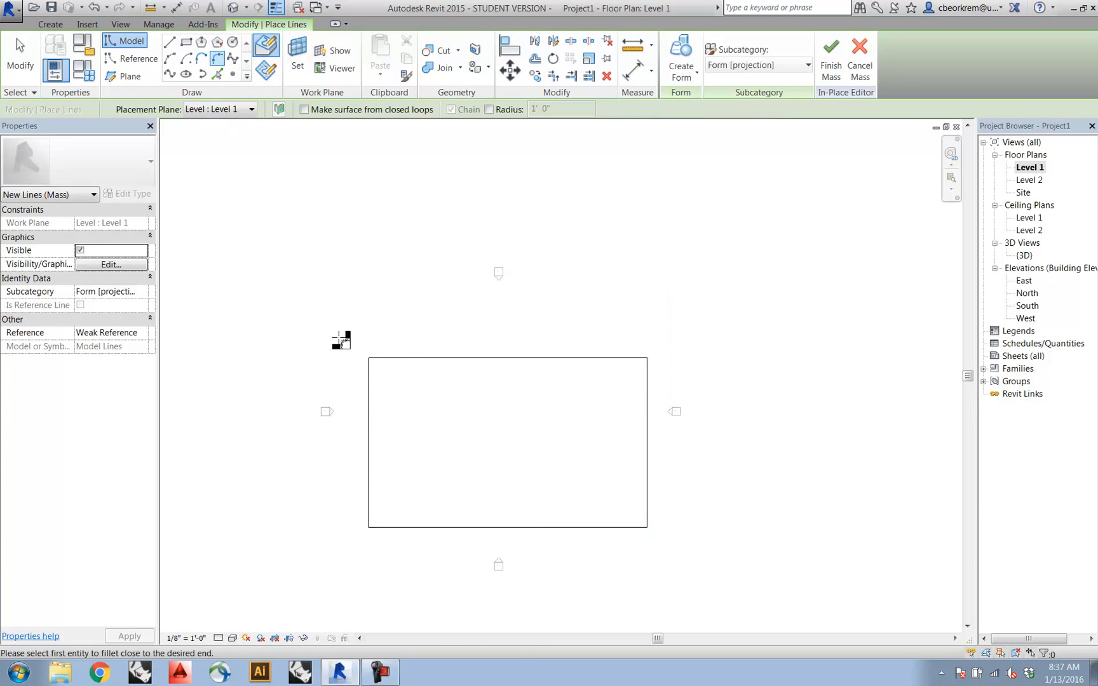
{"action": "left_click", "coordinate": [409, 360]}
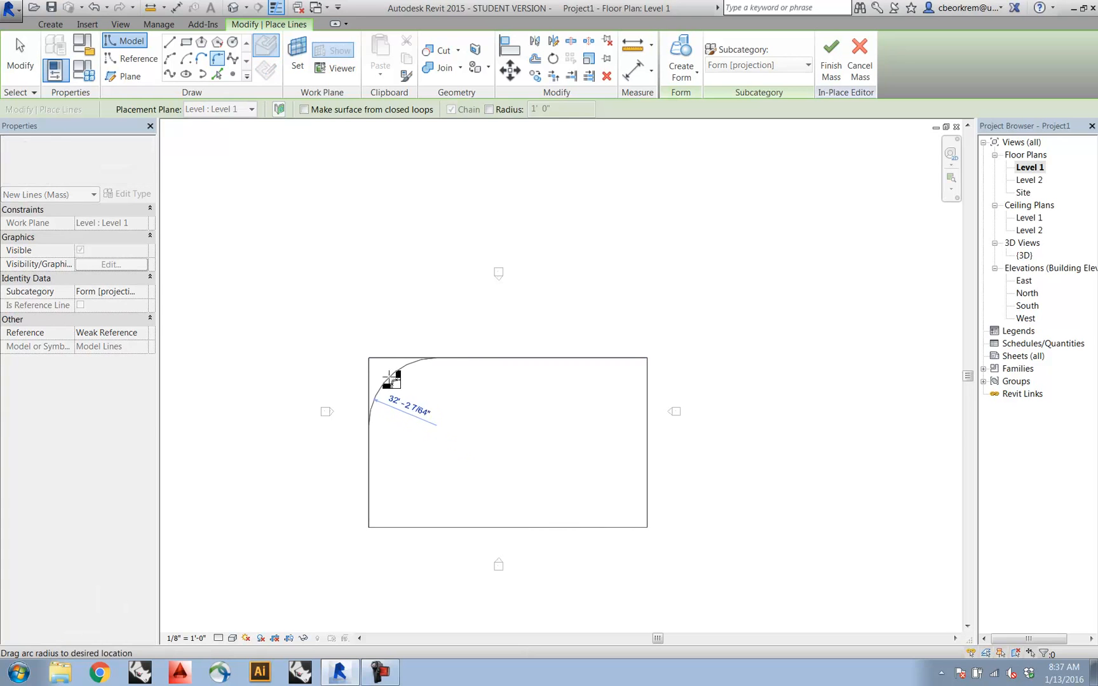
{"action": "left_click", "coordinate": [381, 373]}
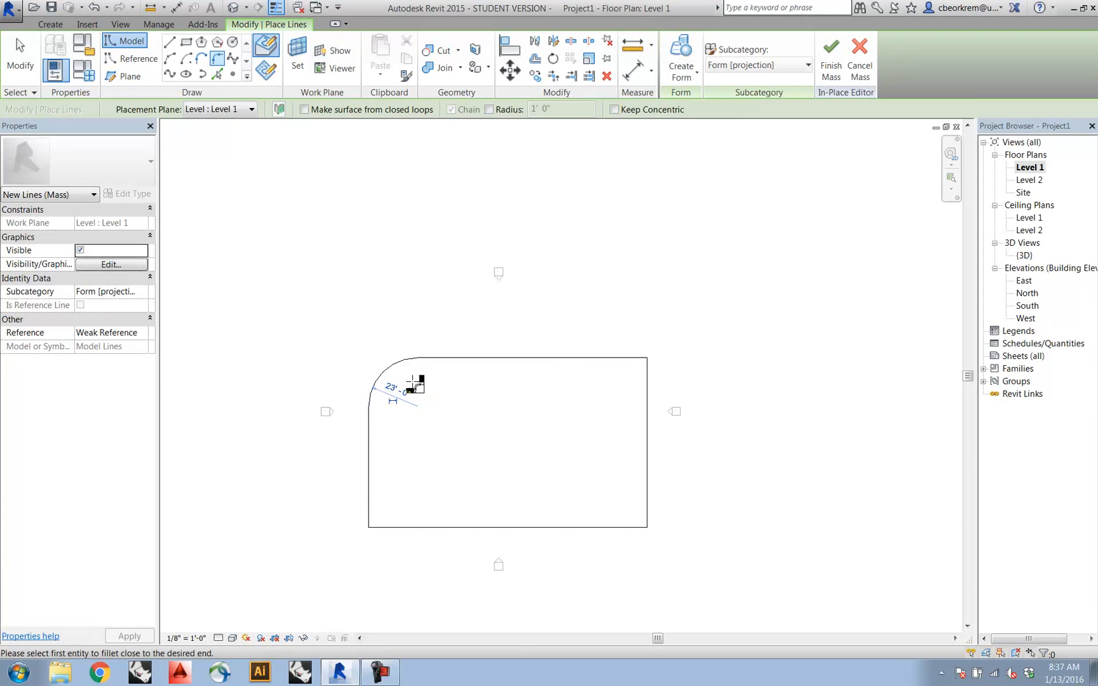
{"action": "left_click", "coordinate": [626, 360]}
{"action": "left_click", "coordinate": [647, 394]}
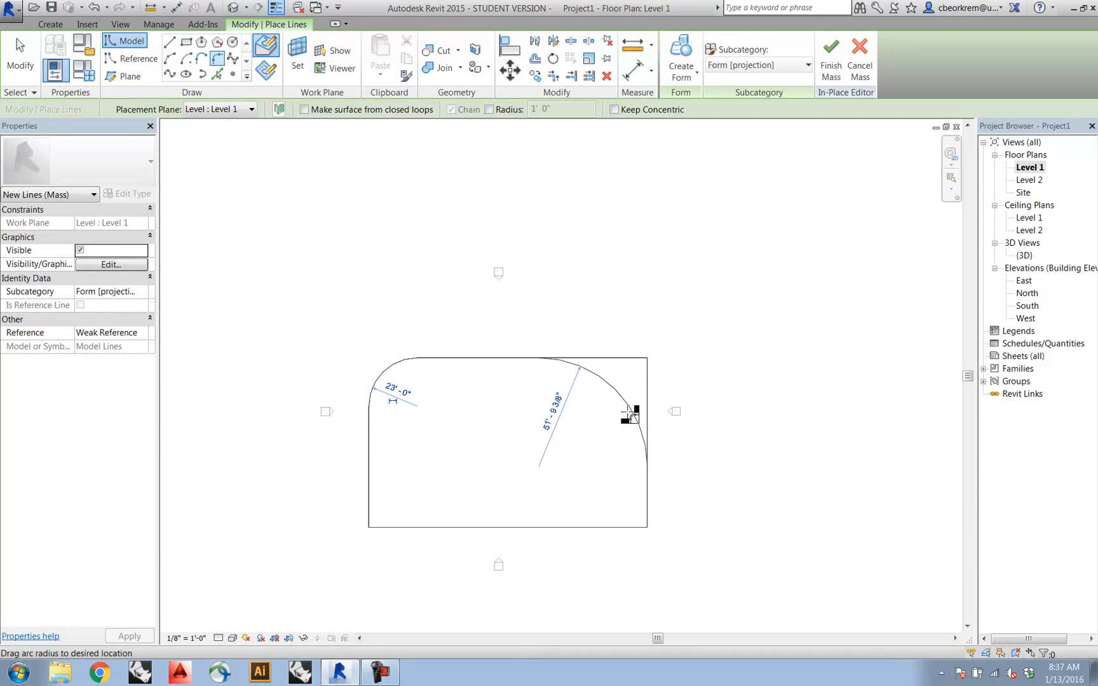
{"action": "left_click", "coordinate": [639, 399]}
- Draw two connected model lines, about 40'-6" and 36' long, forming a V across the profile's upper edge
{"action": "left_click", "coordinate": [170, 42]}
{"action": "left_click", "coordinate": [512, 407]}
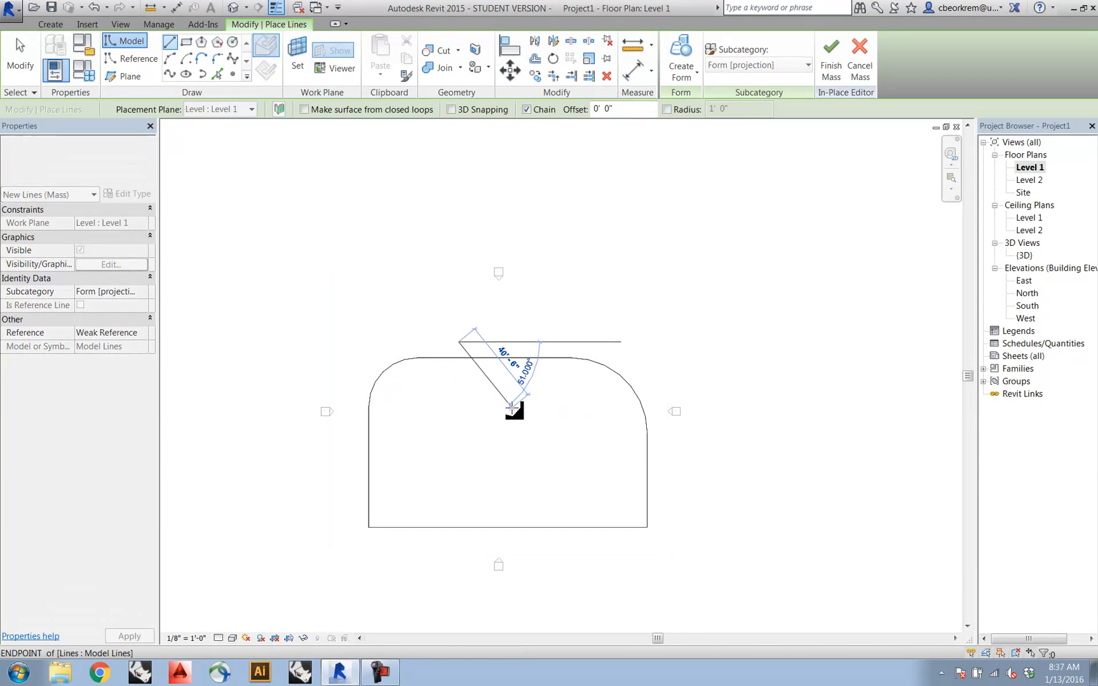
{"action": "left_click", "coordinate": [533, 329]}
{"action": "right_click", "coordinate": [534, 333]}
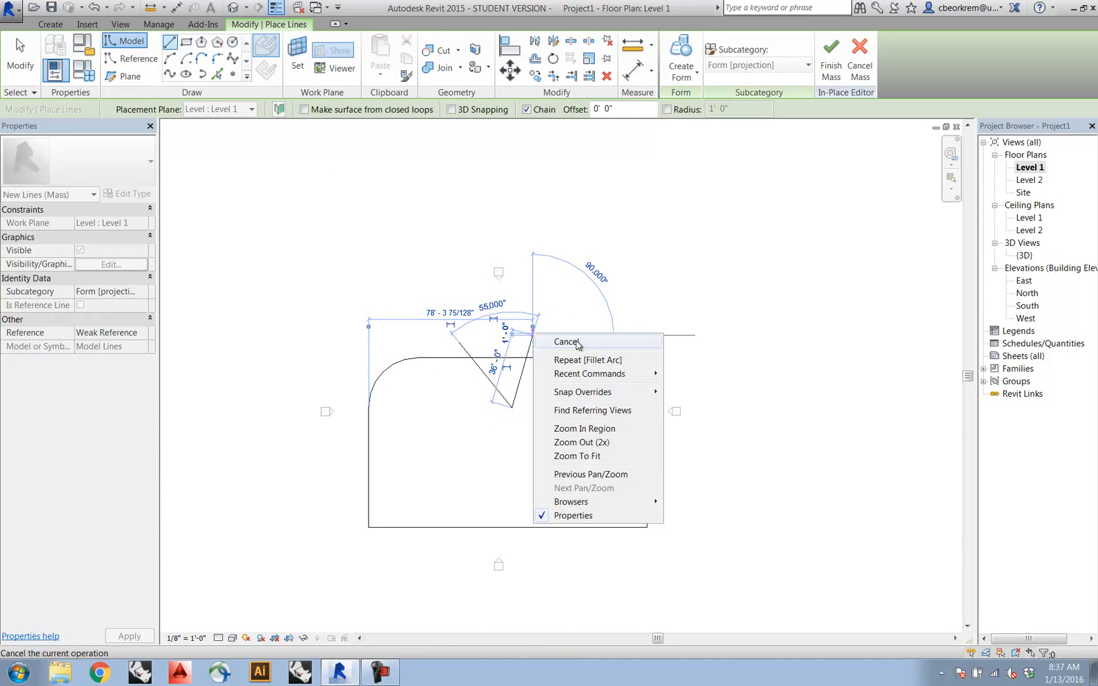
{"action": "key", "text": "Escape"}
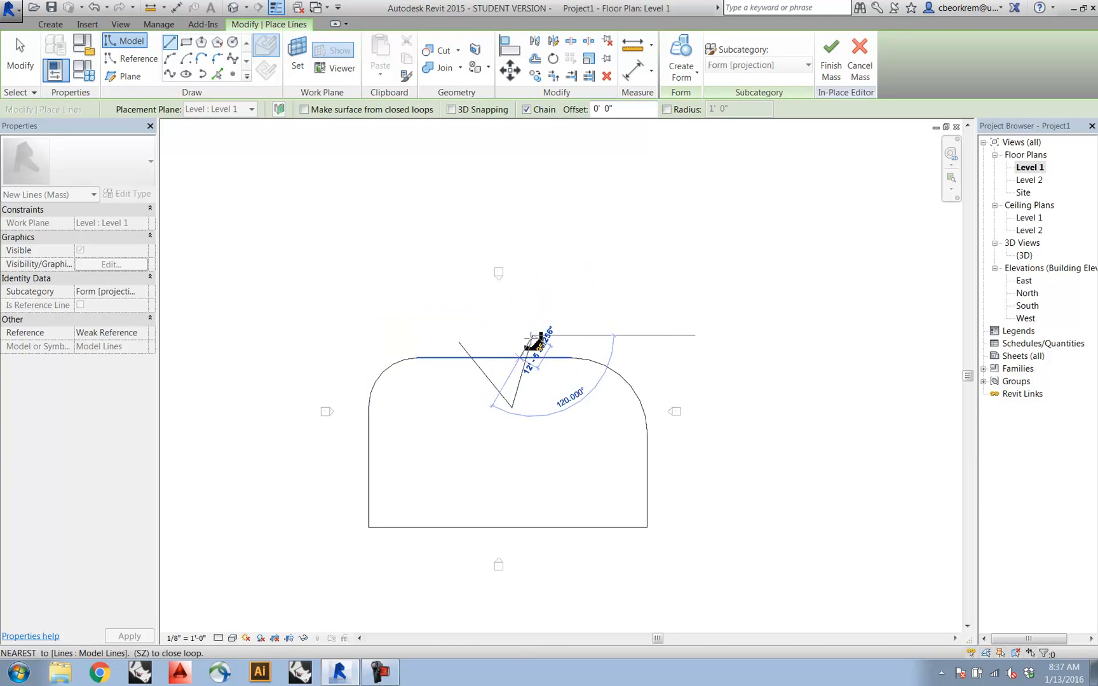
{"action": "key", "text": "Escape"}
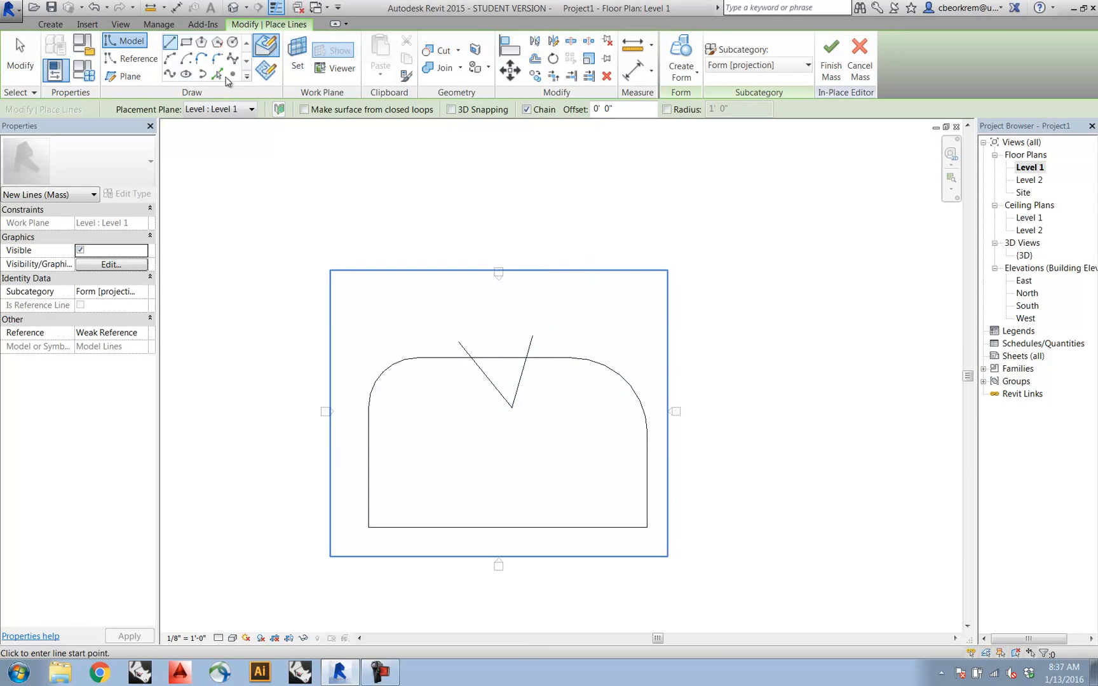
- Trim both legs of the V back to the profile's upper edge
{"action": "left_click", "coordinate": [571, 78]}
{"action": "left_click", "coordinate": [454, 358]}
{"action": "left_click", "coordinate": [481, 375]}
{"action": "left_click", "coordinate": [550, 360]}
{"action": "left_click", "coordinate": [528, 375]}
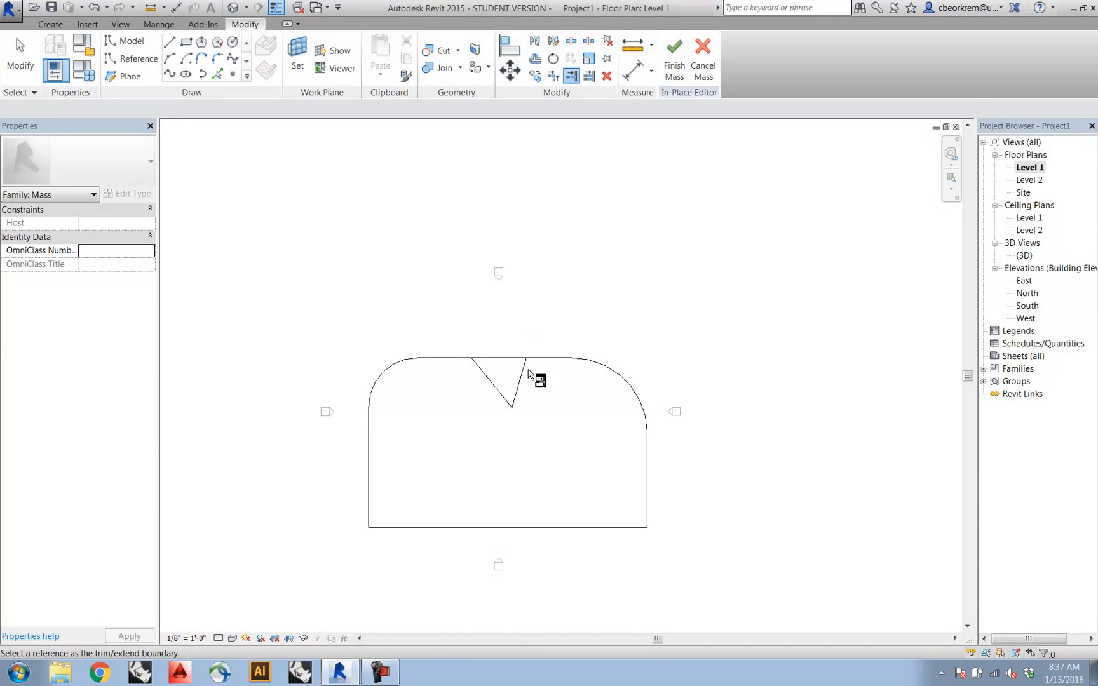
- Try to trim away the upper edge between the V's legs and undo the unwanted trim
{"action": "left_click", "coordinate": [523, 368]}
{"action": "right_click", "coordinate": [508, 359]}
{"action": "left_click", "coordinate": [514, 370]}
{"action": "left_click", "coordinate": [480, 368]}
{"action": "left_click", "coordinate": [488, 359]}
{"action": "key", "text": "Escape"}
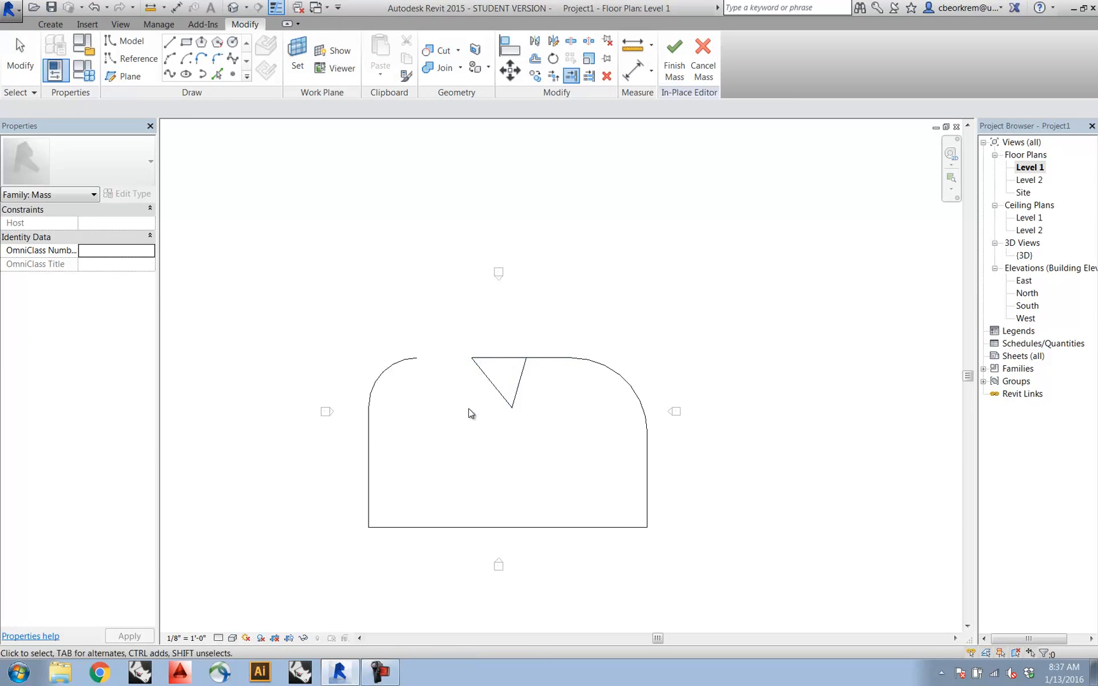
{"action": "key", "text": "ctrl+z"}
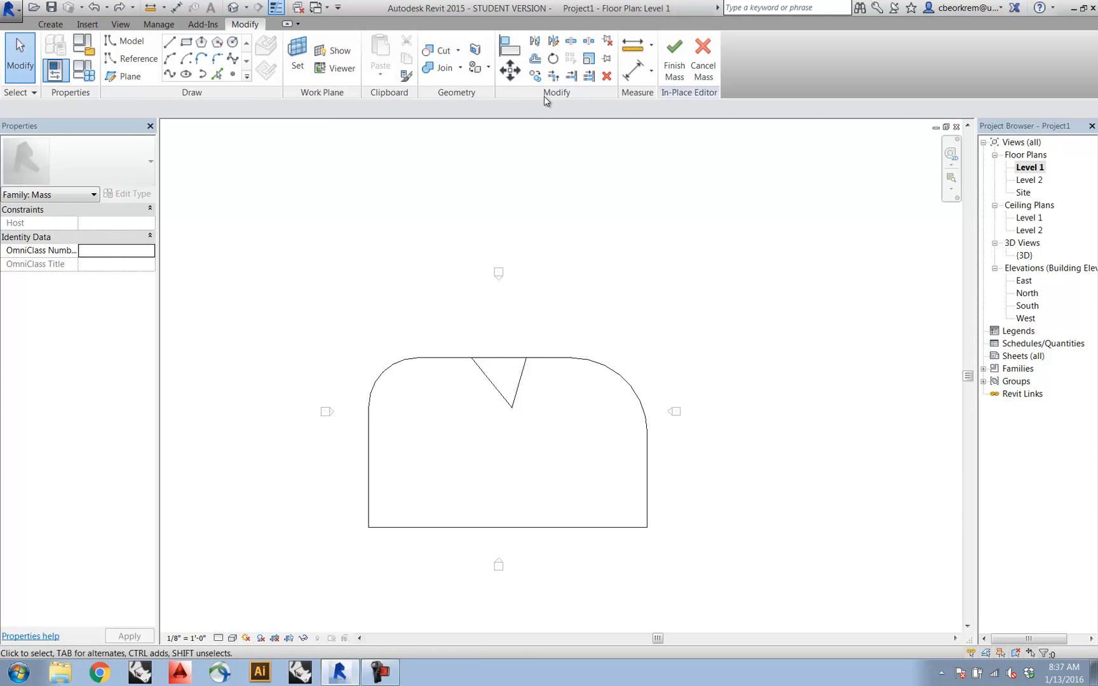
- Trim the upper edge back to the V's left leg, unjoining the affected elements
{"action": "left_click", "coordinate": [571, 75]}
{"action": "left_click", "coordinate": [468, 360]}
{"action": "left_click", "coordinate": [486, 363]}
{"action": "key", "text": "ctrl+z"}
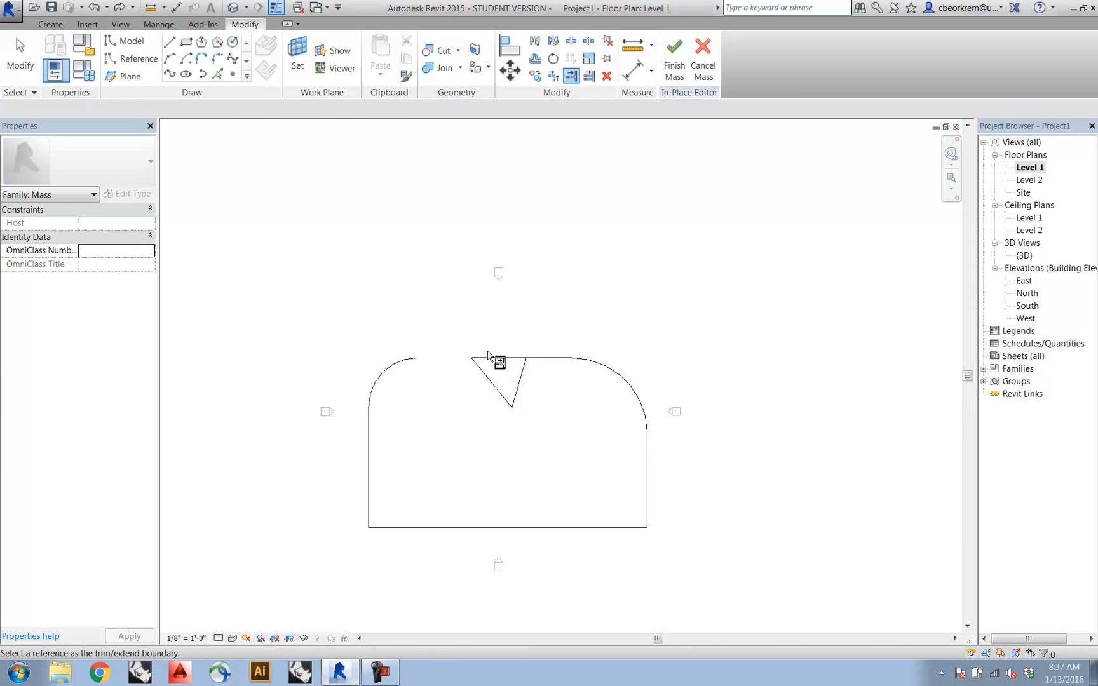
{"action": "left_click", "coordinate": [521, 359]}
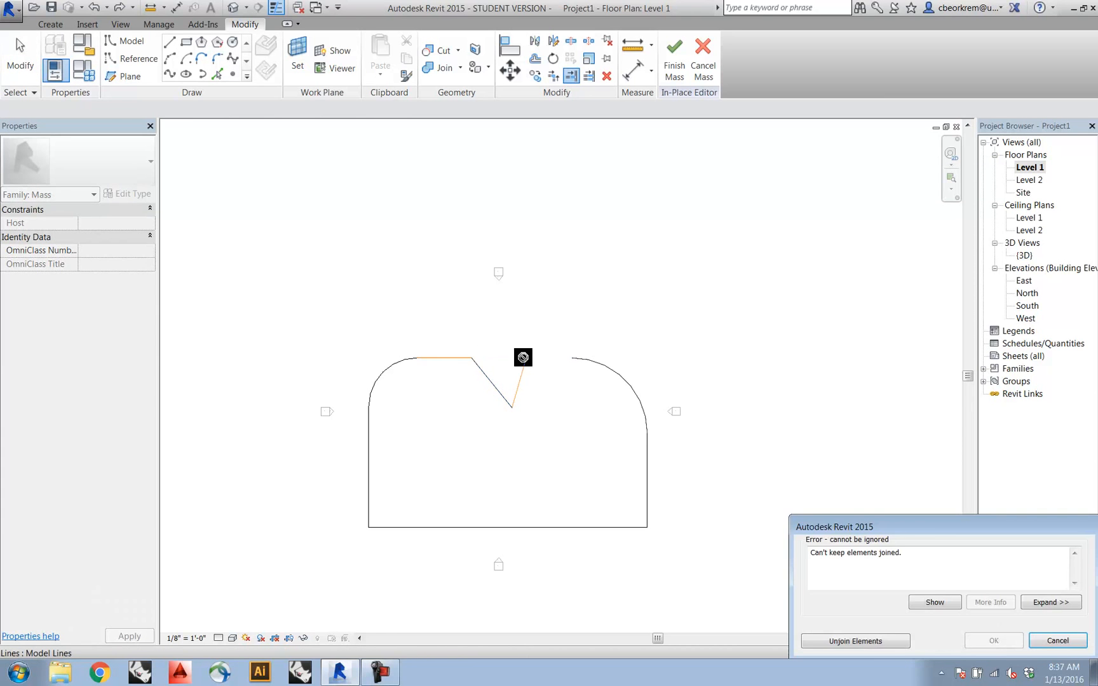
{"action": "left_click", "coordinate": [906, 638]}
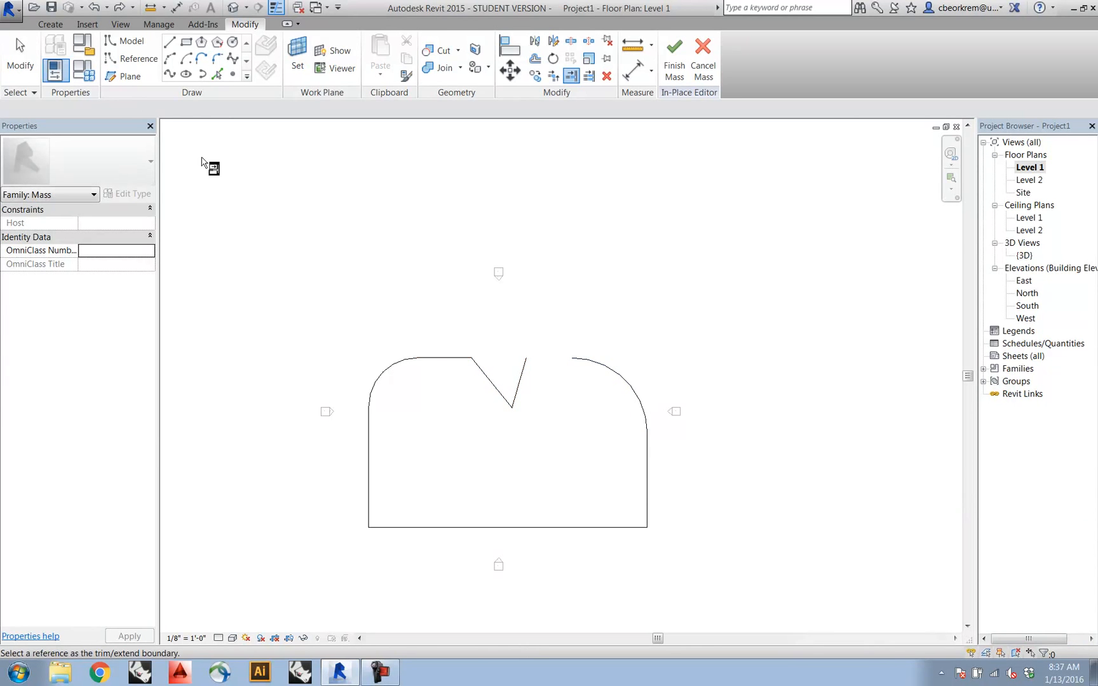
- Draw a model line from the top of the V's right leg to the upper-right corner arc to close the profile
{"action": "left_click", "coordinate": [175, 49]}
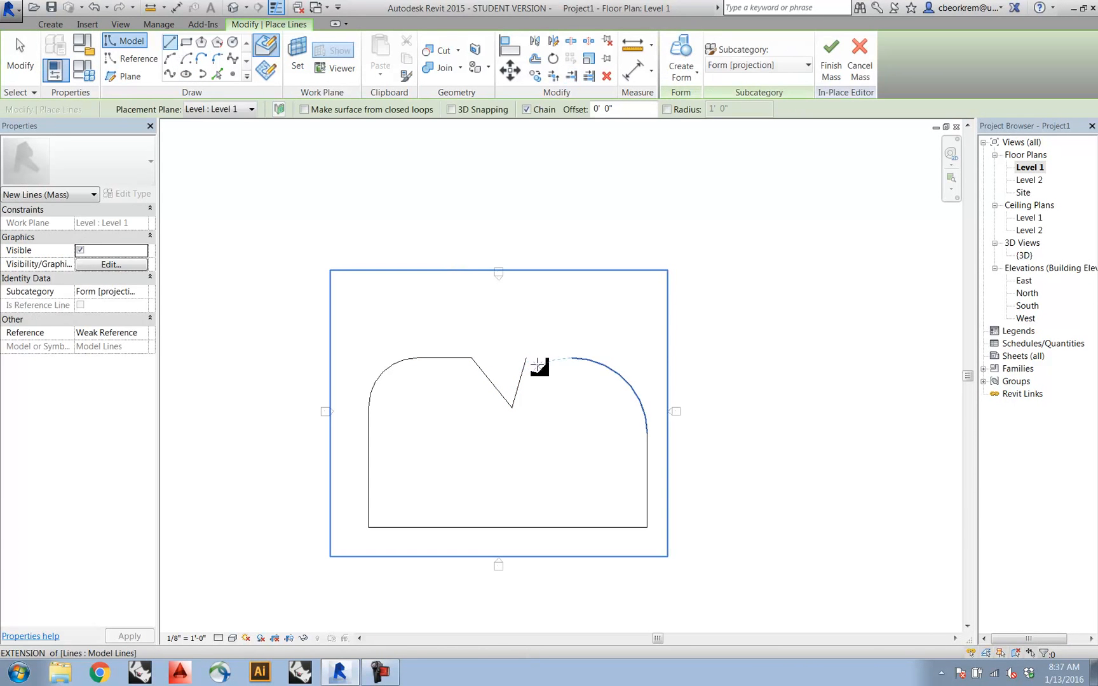
{"action": "left_click", "coordinate": [572, 357]}
{"action": "key", "text": "Escape"}
{"action": "key", "text": "Escape"}
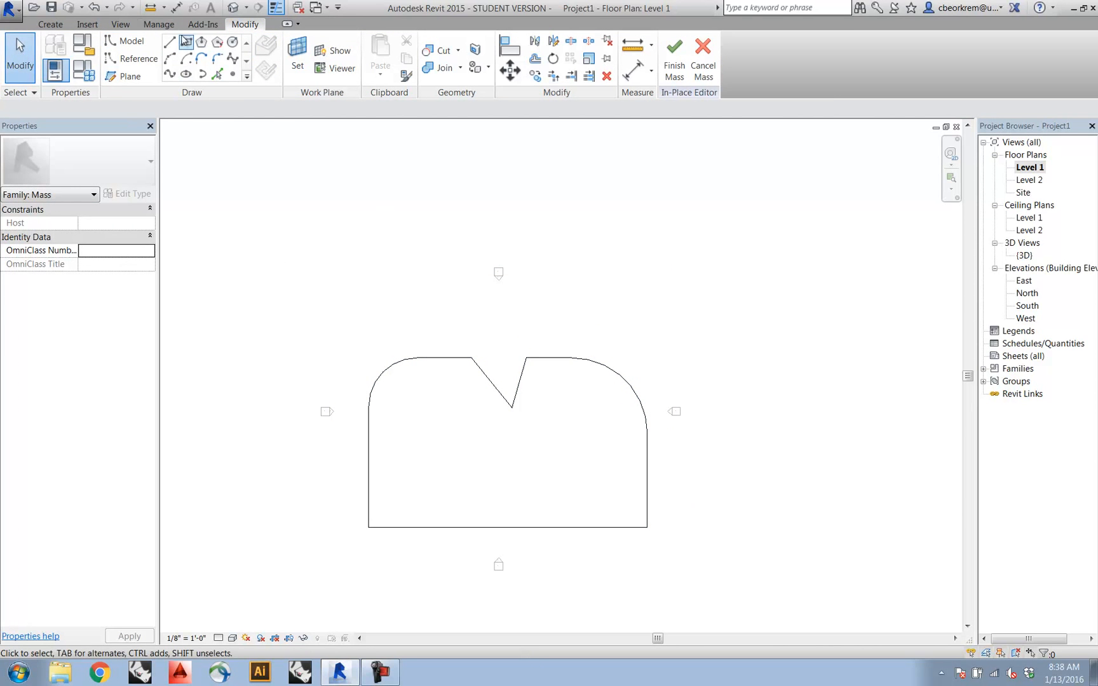
- Fillet the profile's lower-right corner with a 23' radius
{"action": "left_click", "coordinate": [217, 59]}
{"action": "left_click", "coordinate": [625, 527]}
{"action": "left_click", "coordinate": [648, 493]}
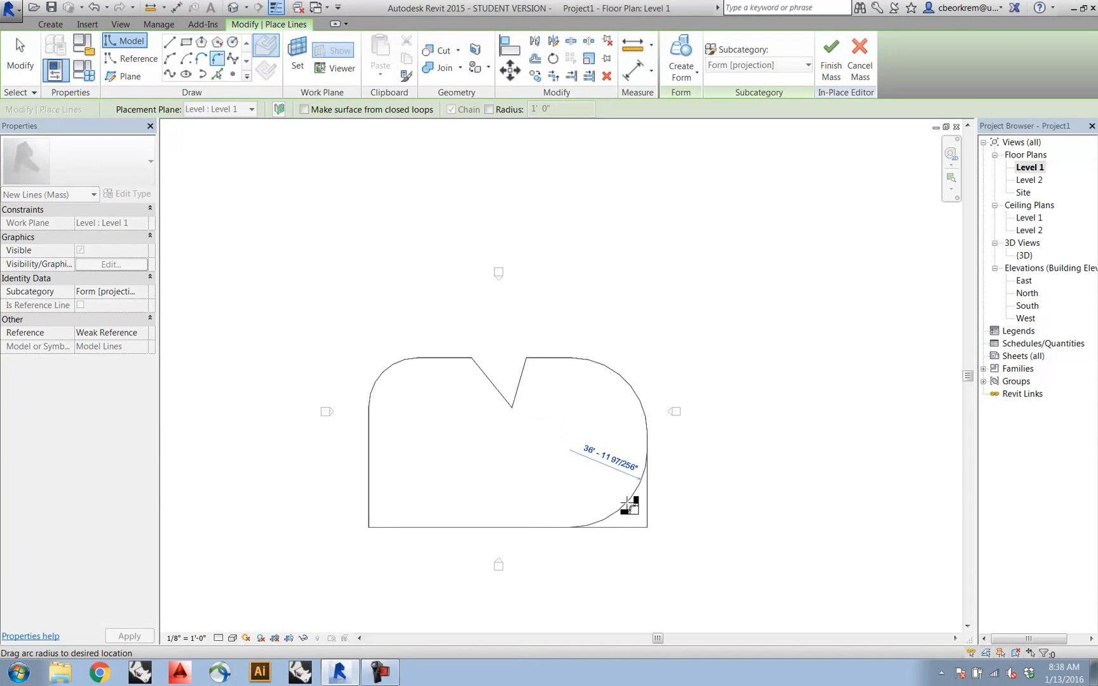
{"action": "left_click", "coordinate": [641, 510]}
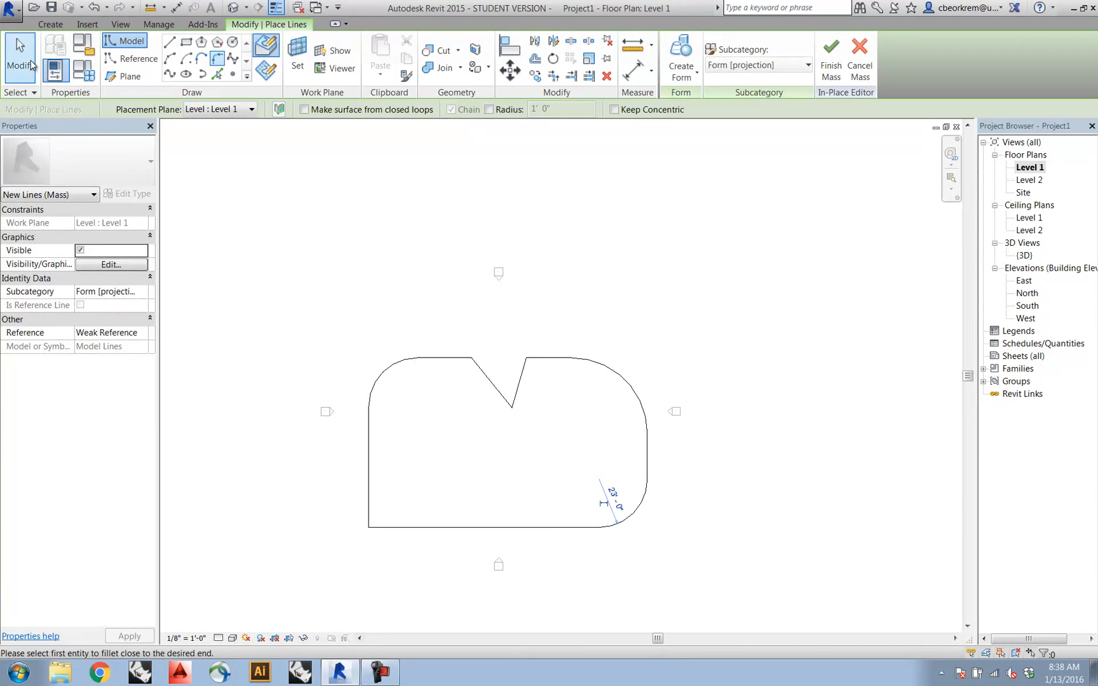
- Copy the whole Level 1 profile and paste it in the Level 2 floor plan, directly over the original
{"action": "left_click", "coordinate": [20, 58]}
{"action": "mouse_move", "coordinate": [340, 325]}
{"action": "left_mouse_down"}
{"action": "mouse_move", "coordinate": [642, 564]}
{"action": "mouse_move", "coordinate": [679, 559]}
{"action": "left_mouse_up"}
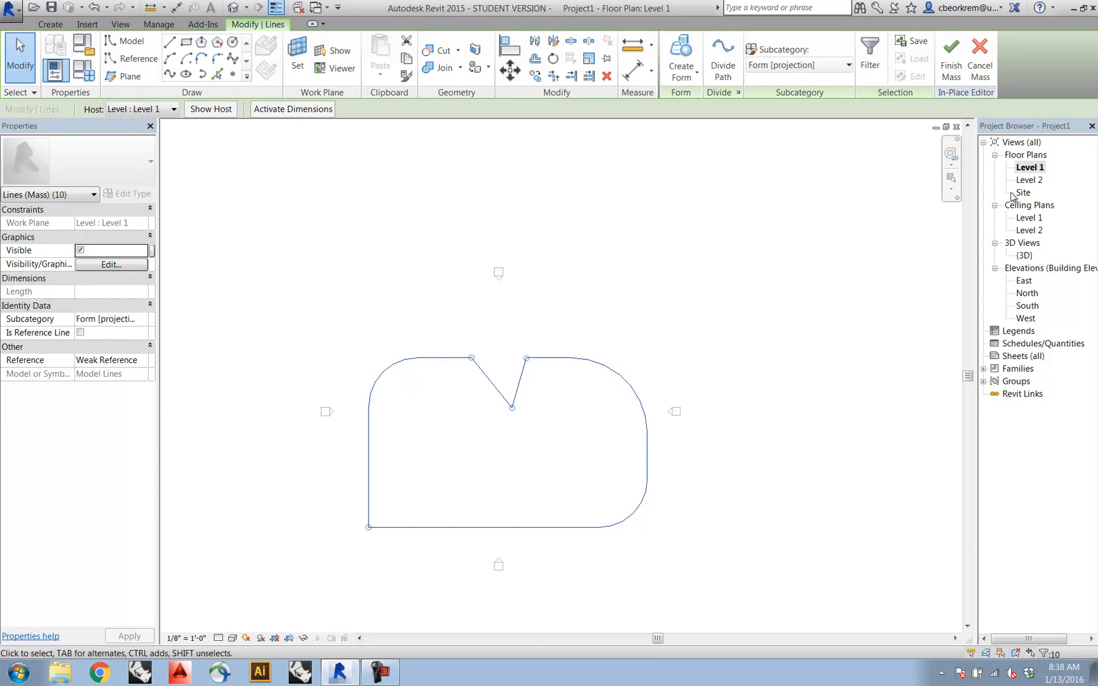
{"action": "double_click", "coordinate": [1029, 180]}
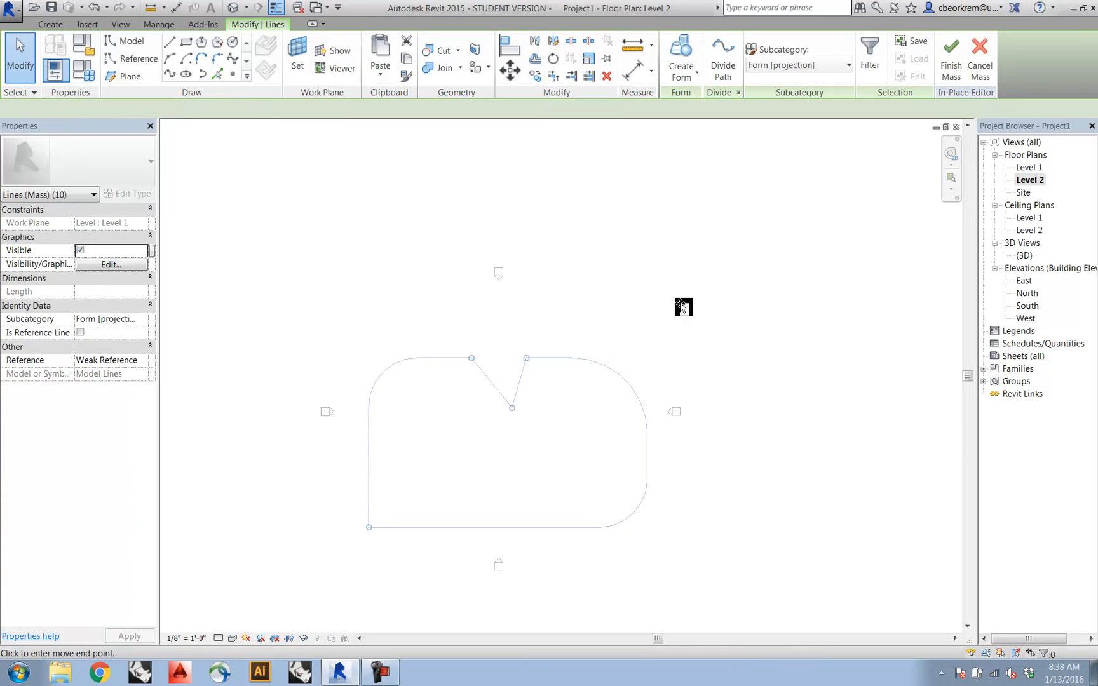
{"action": "key", "text": "ctrl+v"}
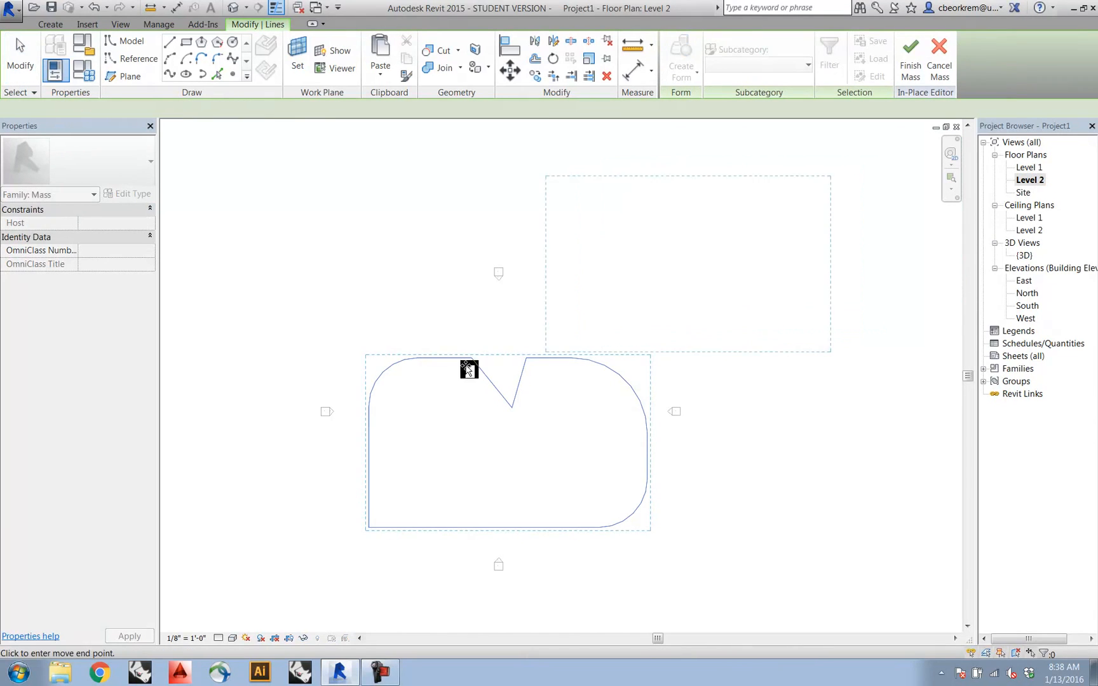
{"action": "left_click", "coordinate": [369, 528]}
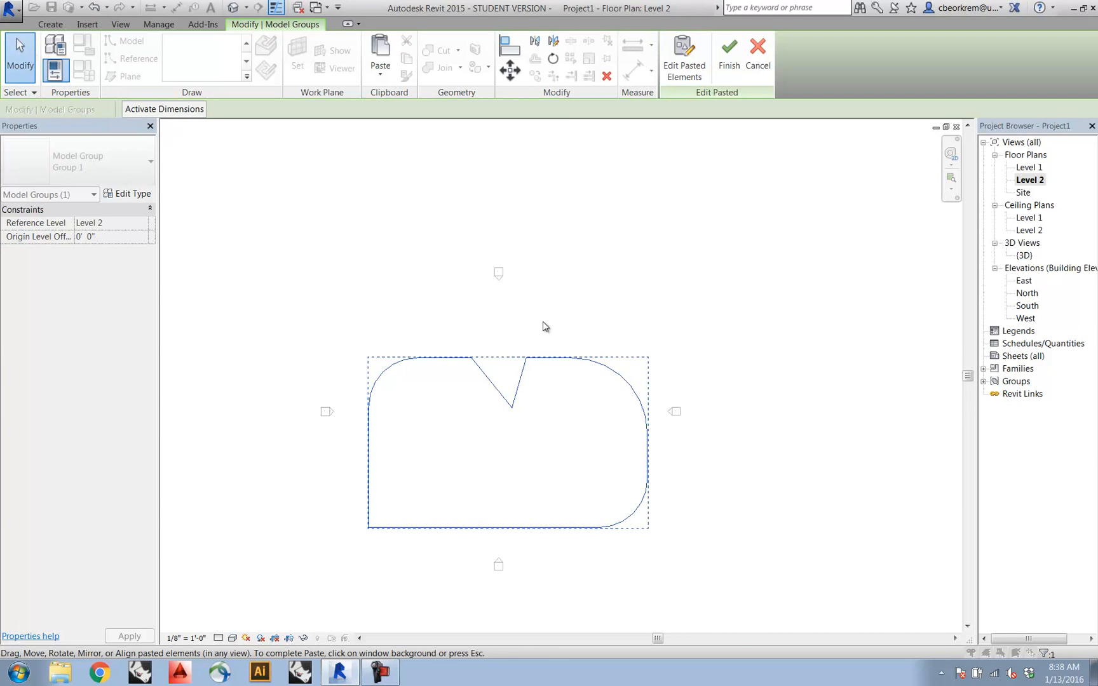
- Rotate the pasted Level 2 profile counterclockwise about its center so it is twisted relative to the Level 1 profile
{"action": "left_click", "coordinate": [553, 59]}
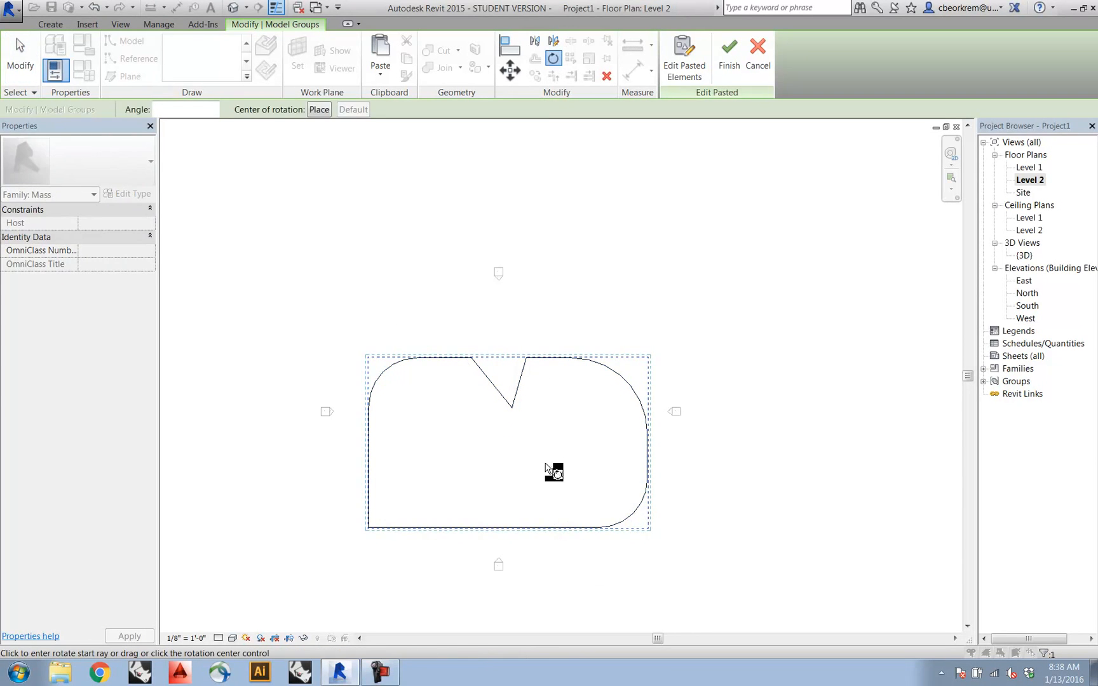
{"action": "left_click", "coordinate": [544, 463]}
{"action": "left_click", "coordinate": [586, 432]}
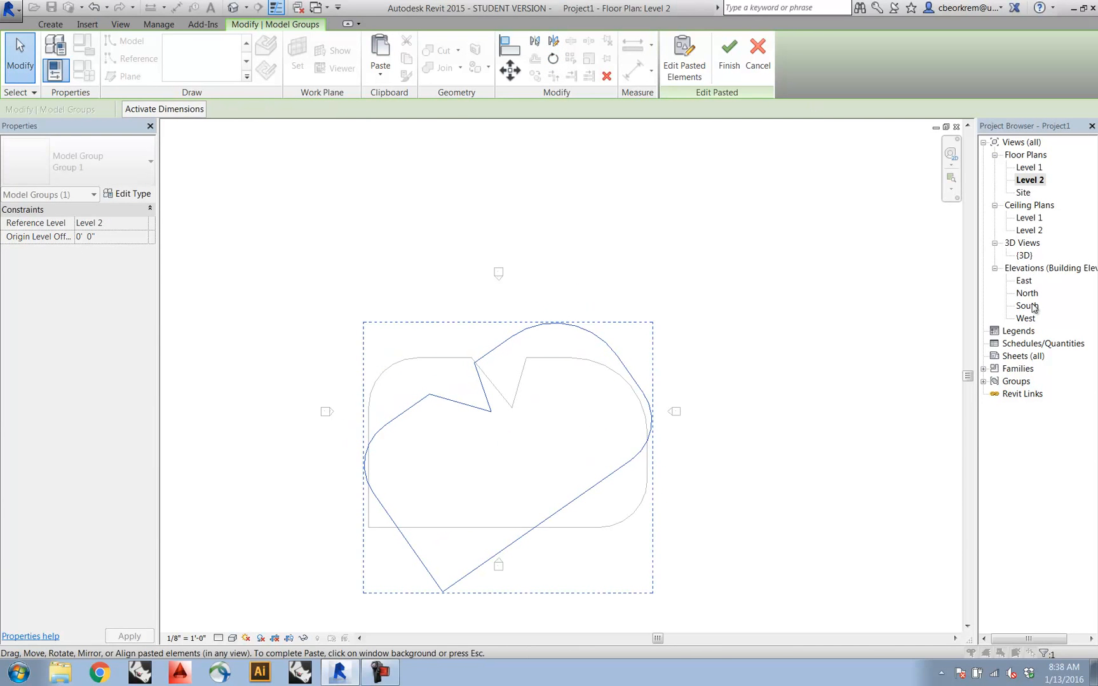
- In the 3D view, create a solid form from both the Level 1 and Level 2 profiles
{"action": "double_click", "coordinate": [1025, 256]}
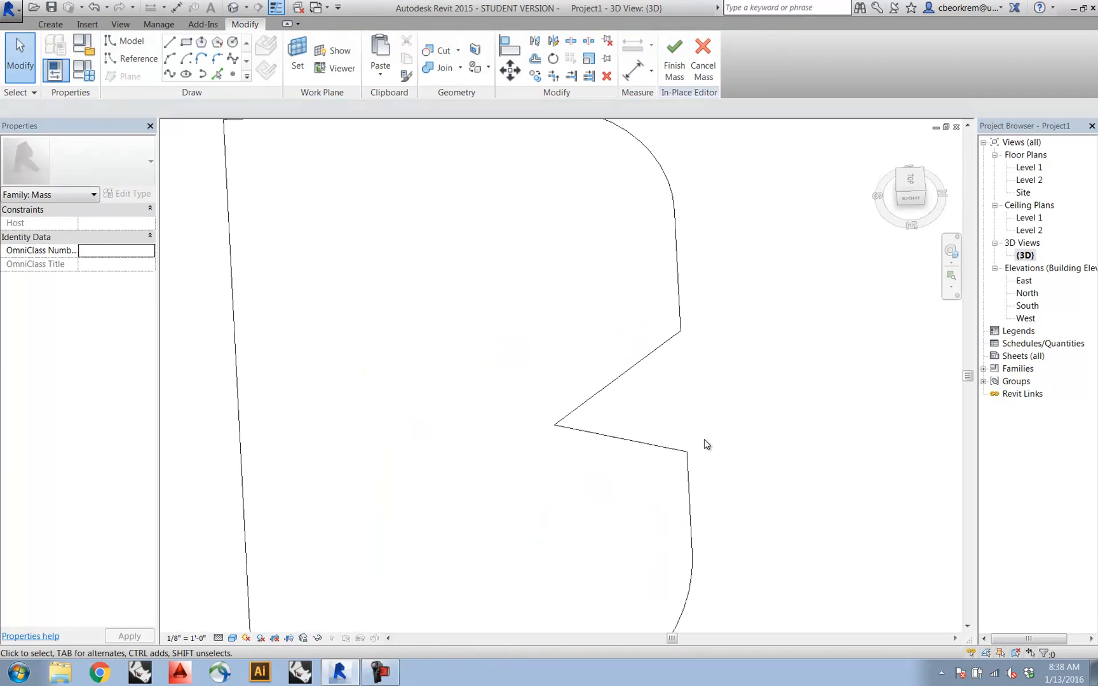
{"action": "mouse_move", "coordinate": [737, 446]}
{"action": "middle_mouse_down", "text": "shift"}
{"action": "mouse_move", "coordinate": [760, 443]}
{"action": "mouse_move", "coordinate": [606, 509]}
{"action": "mouse_move", "coordinate": [766, 385]}
{"action": "mouse_move", "coordinate": [777, 363]}
{"action": "mouse_move", "coordinate": [669, 370]}
{"action": "middle_mouse_up", "text": "shift"}
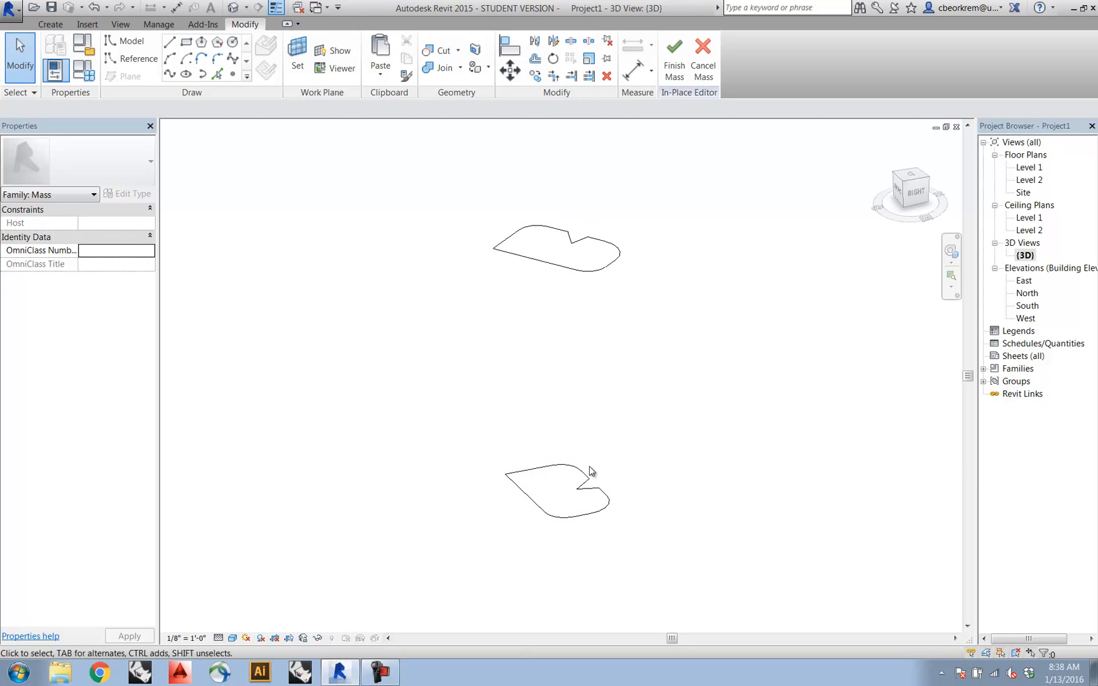
{"action": "mouse_move", "coordinate": [449, 165]}
{"action": "left_mouse_down"}
{"action": "mouse_move", "coordinate": [726, 518]}
{"action": "mouse_move", "coordinate": [731, 566]}
{"action": "left_mouse_up"}
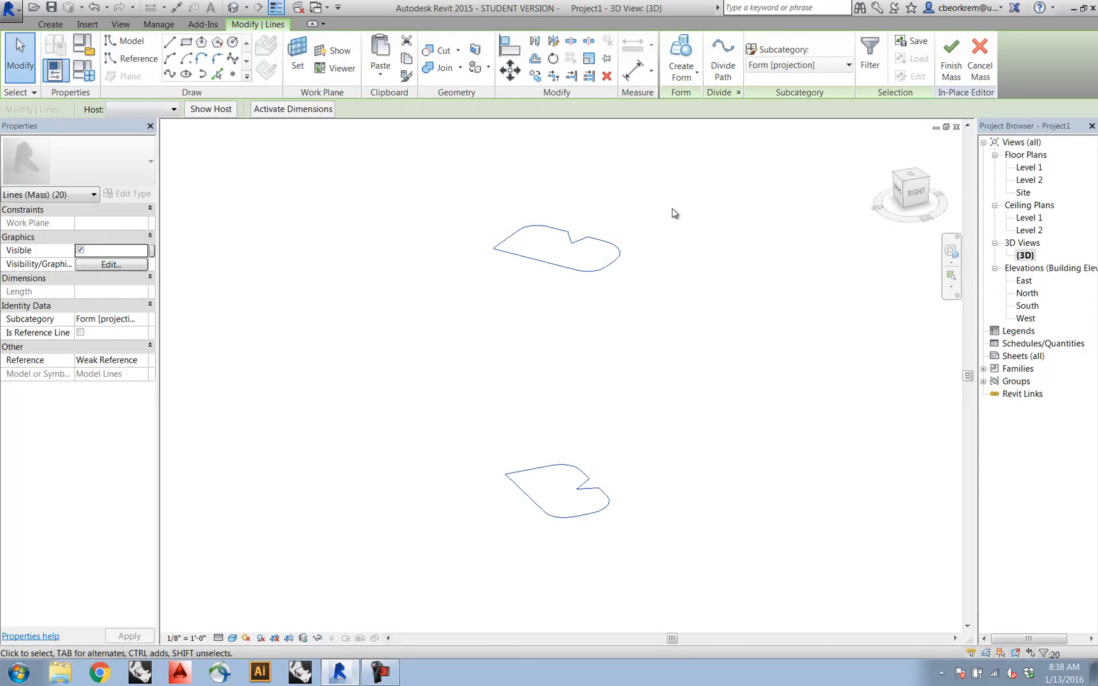
{"action": "left_click", "coordinate": [677, 56]}
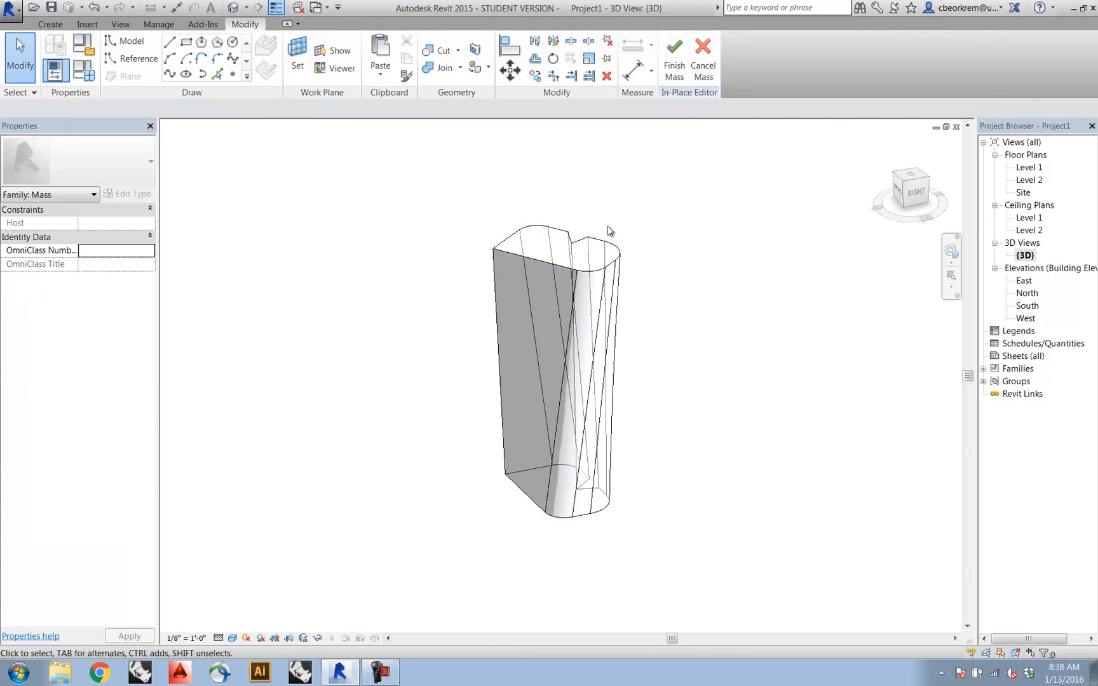
- Inspect the twisted form from several sides and finish the in-place mass
{"action": "middle_click_drag", "start_coordinate": [739, 436], "coordinate": [697, 519], "text": "shift"}
{"action": "middle_click_drag", "start_coordinate": [634, 450], "coordinate": [705, 495]}
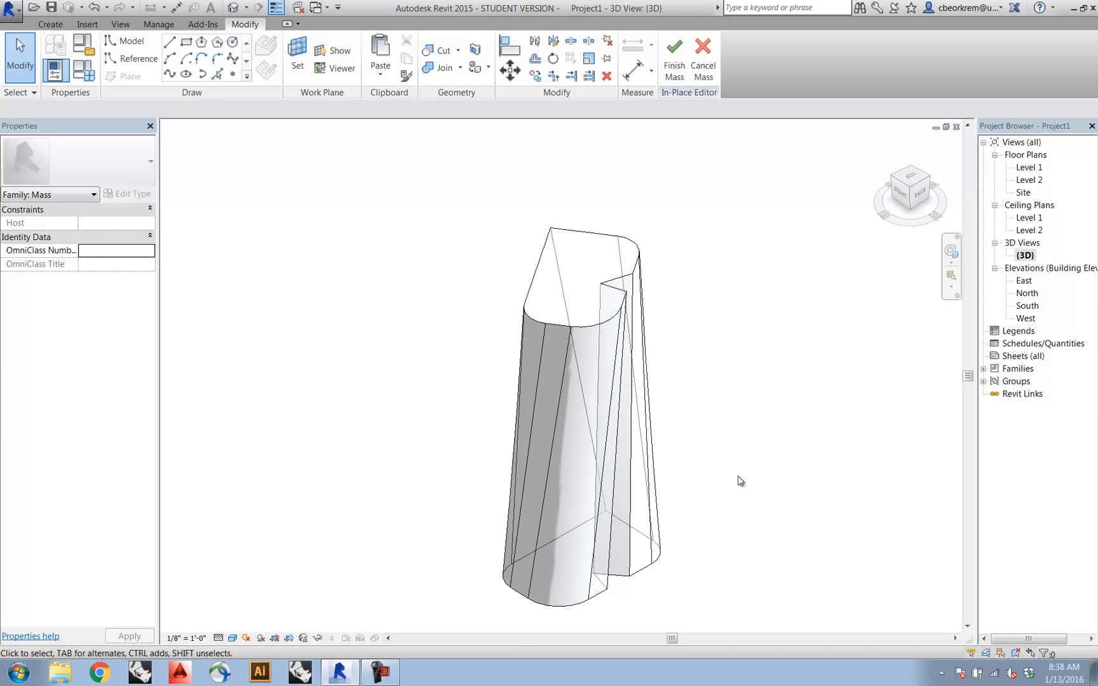
{"action": "middle_click_drag", "start_coordinate": [763, 489], "coordinate": [717, 502], "text": "shift"}
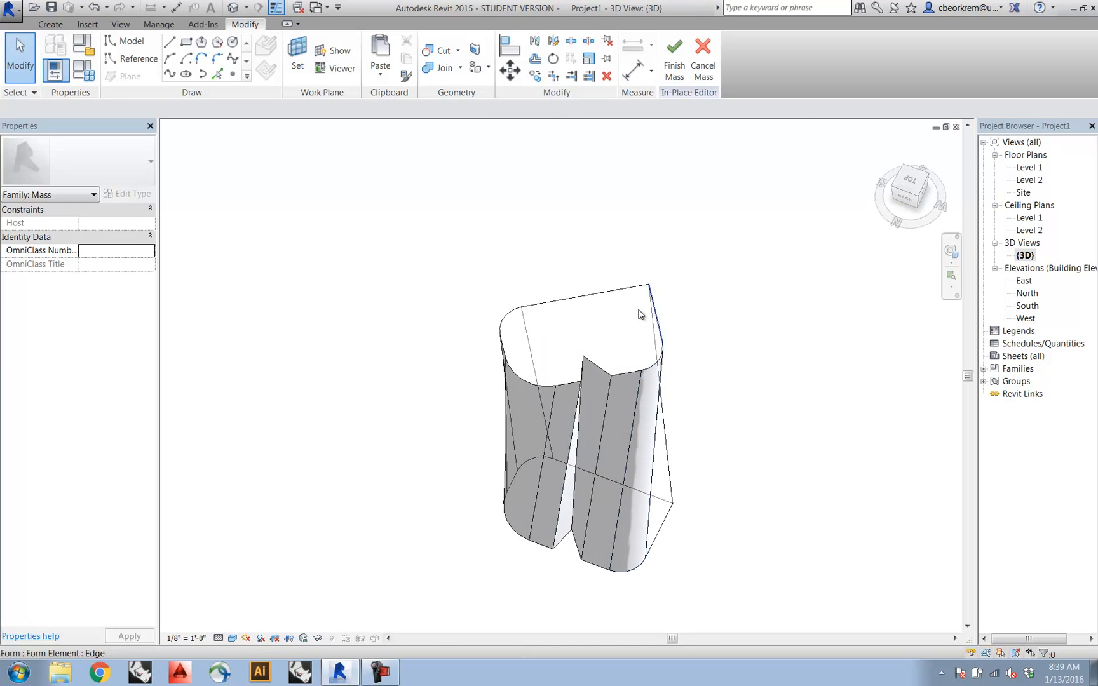
{"action": "left_click", "coordinate": [675, 65]}
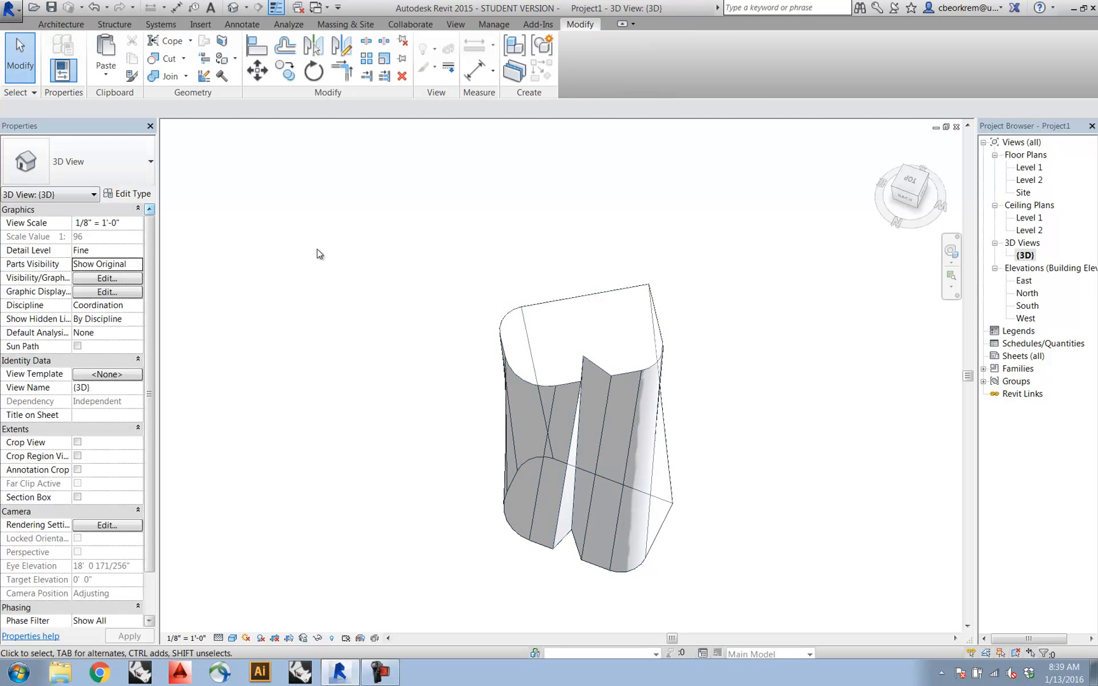
- Select the finished mass to view its properties, deselect it, and open the East elevation
{"action": "left_click", "coordinate": [572, 304]}
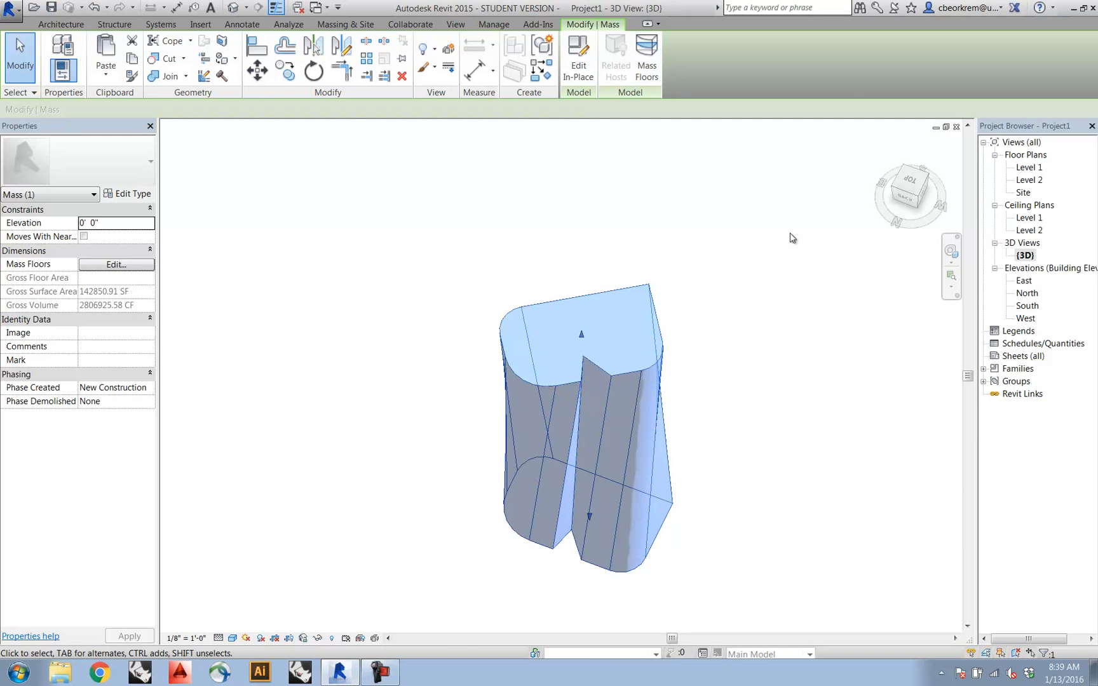
{"action": "left_click", "coordinate": [766, 360]}
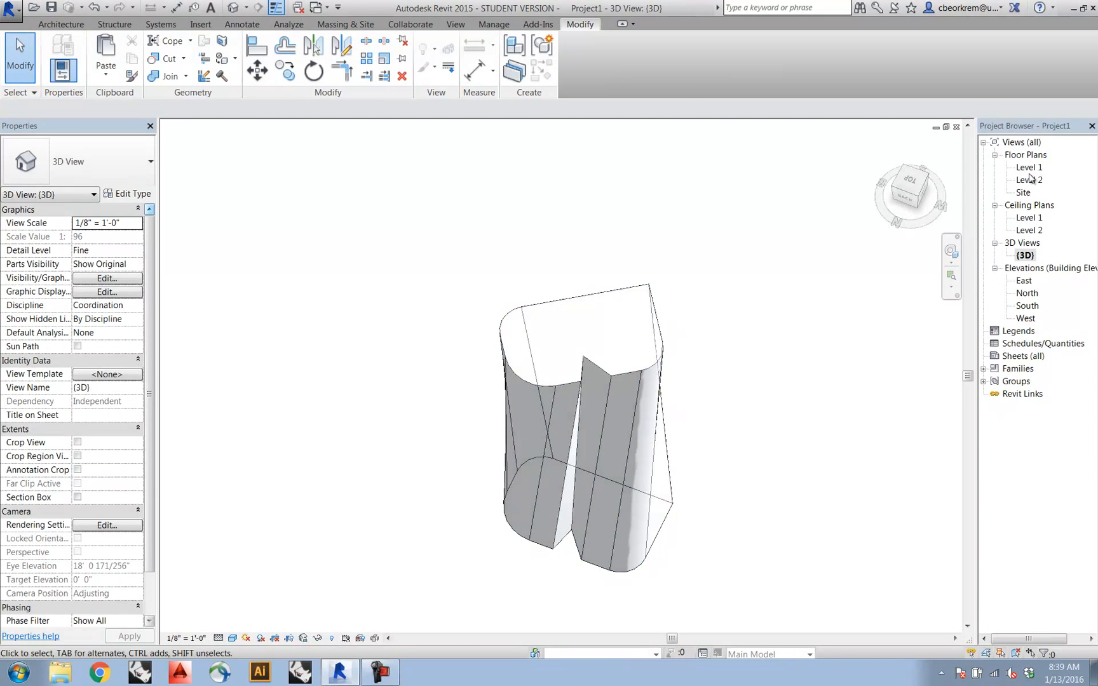
{"action": "double_click", "coordinate": [1023, 282]}
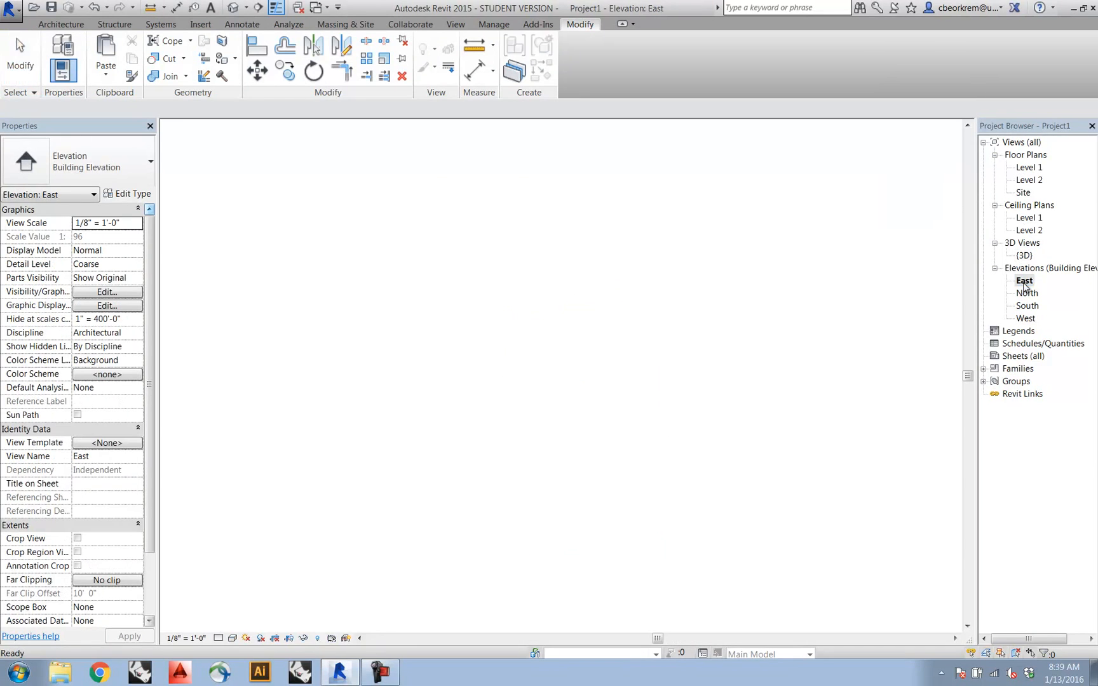
- Array Level 1 vertically upward at 14' spacing with a total of 22 levels
{"action": "left_click", "coordinate": [658, 607]}
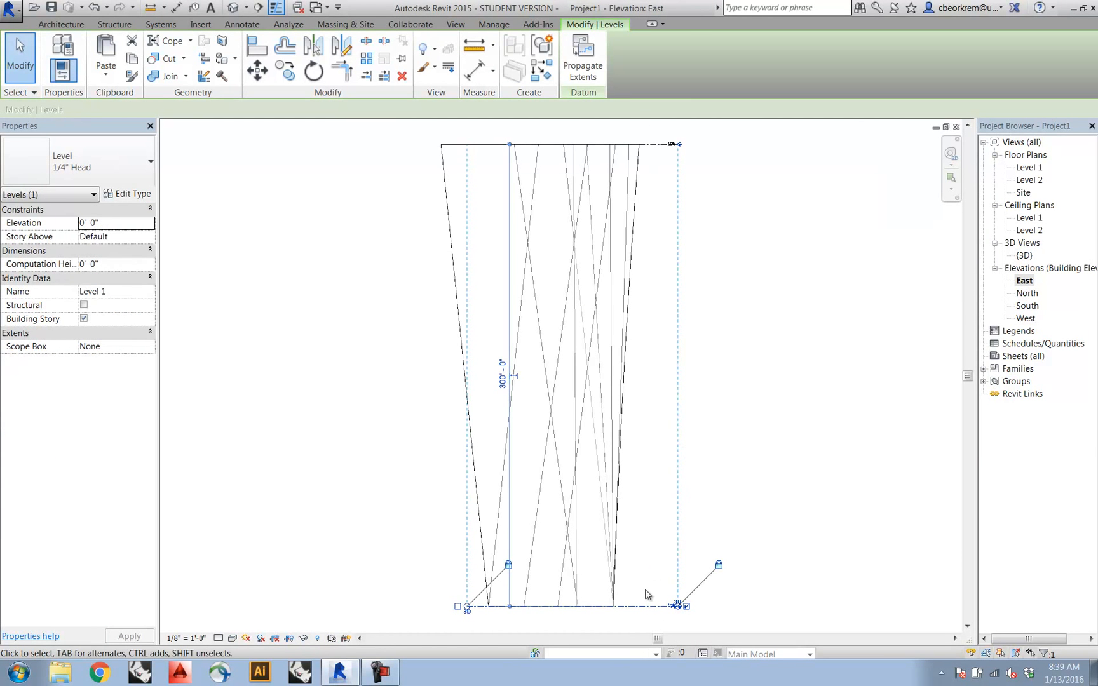
{"action": "left_click", "coordinate": [366, 59]}
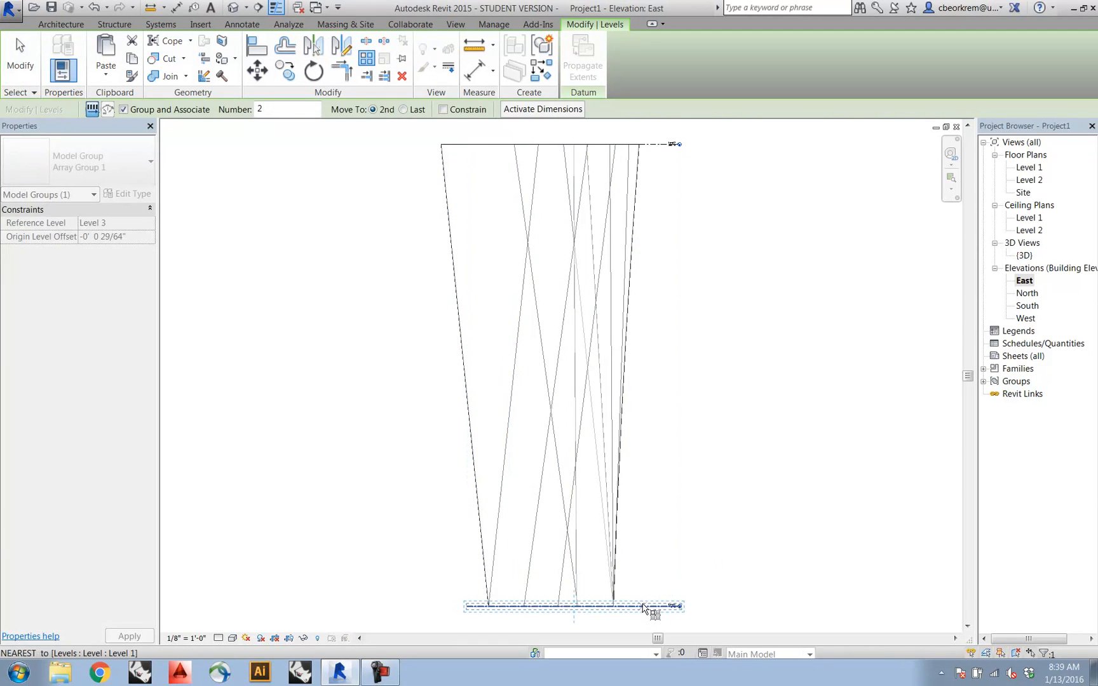
{"action": "left_click", "coordinate": [643, 605]}
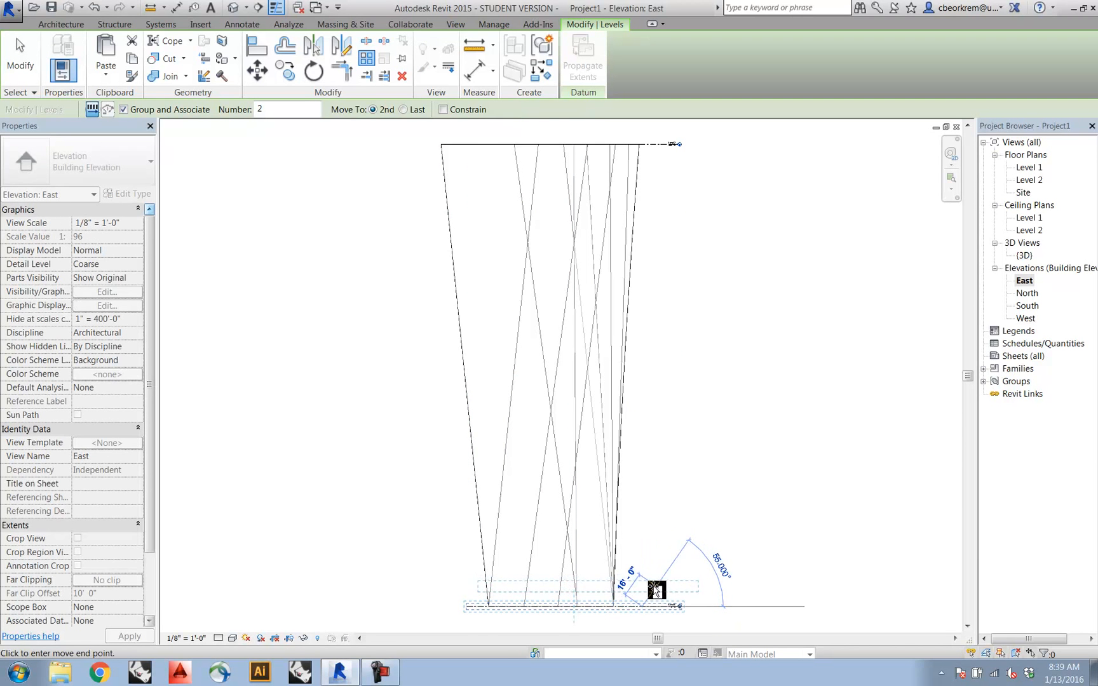
{"action": "scroll", "coordinate": [643, 591], "scroll_direction": "up", "scroll_amount": 4}
{"action": "middle_click_drag", "start_coordinate": [649, 591], "coordinate": [627, 498]}
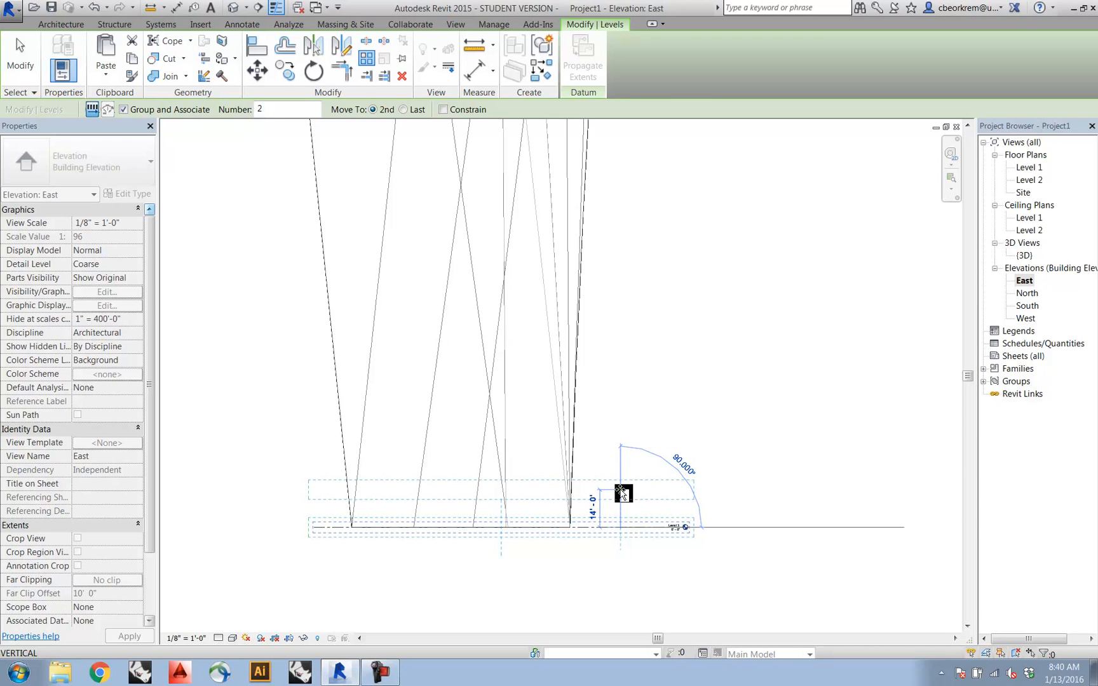
{"action": "left_click", "coordinate": [622, 493]}
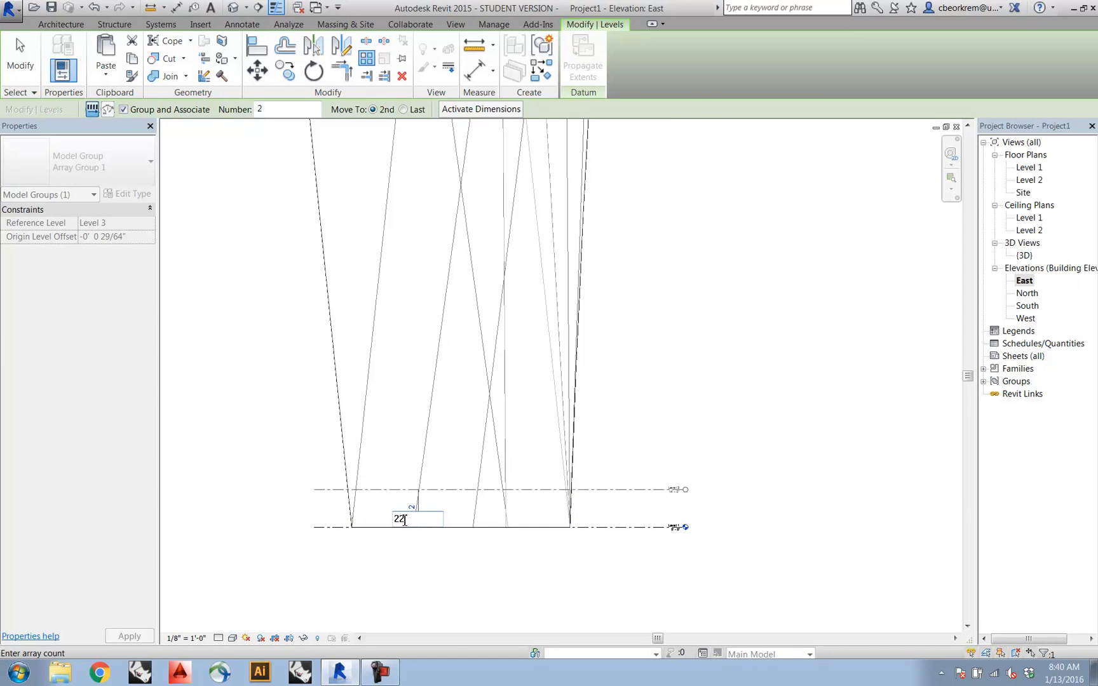
{"action": "key", "text": "Return"}
{"action": "middle_click_drag", "start_coordinate": [637, 412], "coordinate": [586, 559]}
{"action": "scroll", "coordinate": [586, 559], "scroll_direction": "down", "scroll_amount": 3}
{"action": "scroll", "coordinate": [601, 508], "scroll_direction": "down", "scroll_amount": 2}
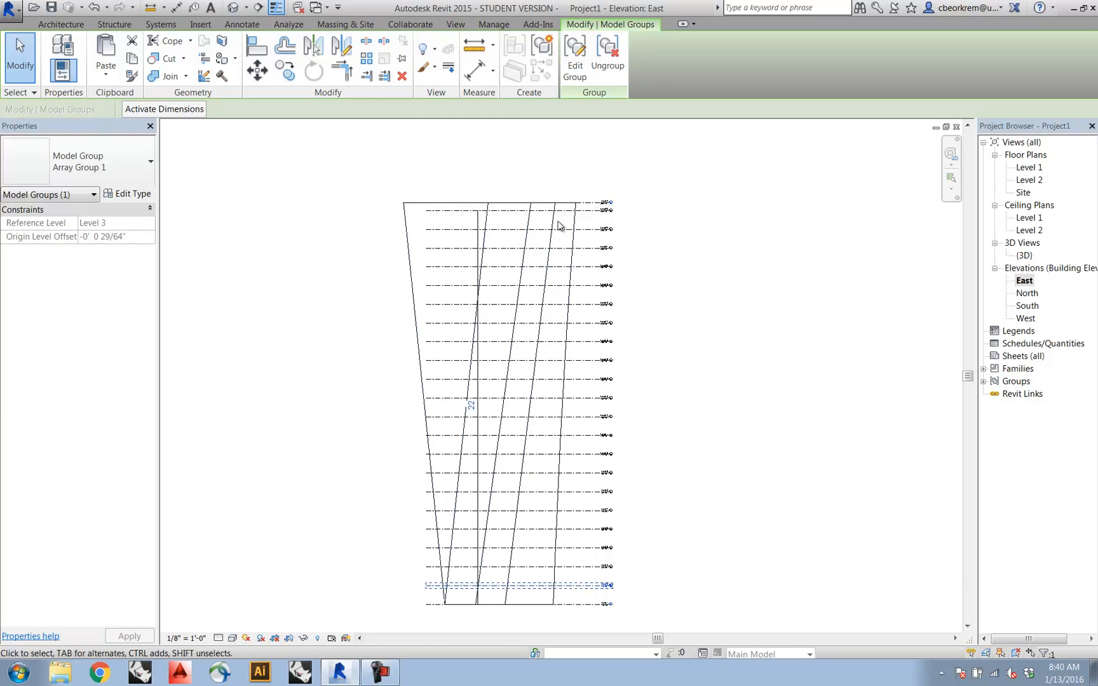
- Delete the topmost arrayed level, the one just below Level 2 at the top of the mass
{"action": "left_click", "coordinate": [596, 212]}
{"action": "key", "text": "Delete"}
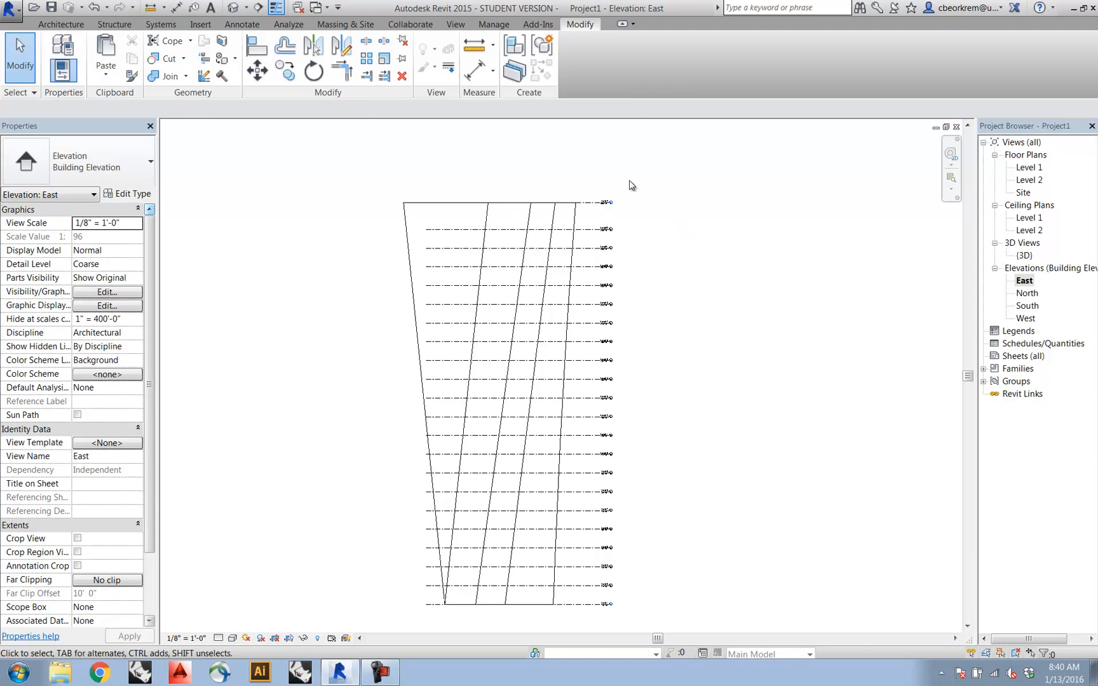
{"action": "mouse_move", "coordinate": [704, 480]}
{"action": "middle_mouse_down"}
{"action": "mouse_move", "coordinate": [674, 437]}
{"action": "mouse_move", "coordinate": [620, 409]}
{"action": "middle_mouse_up"}
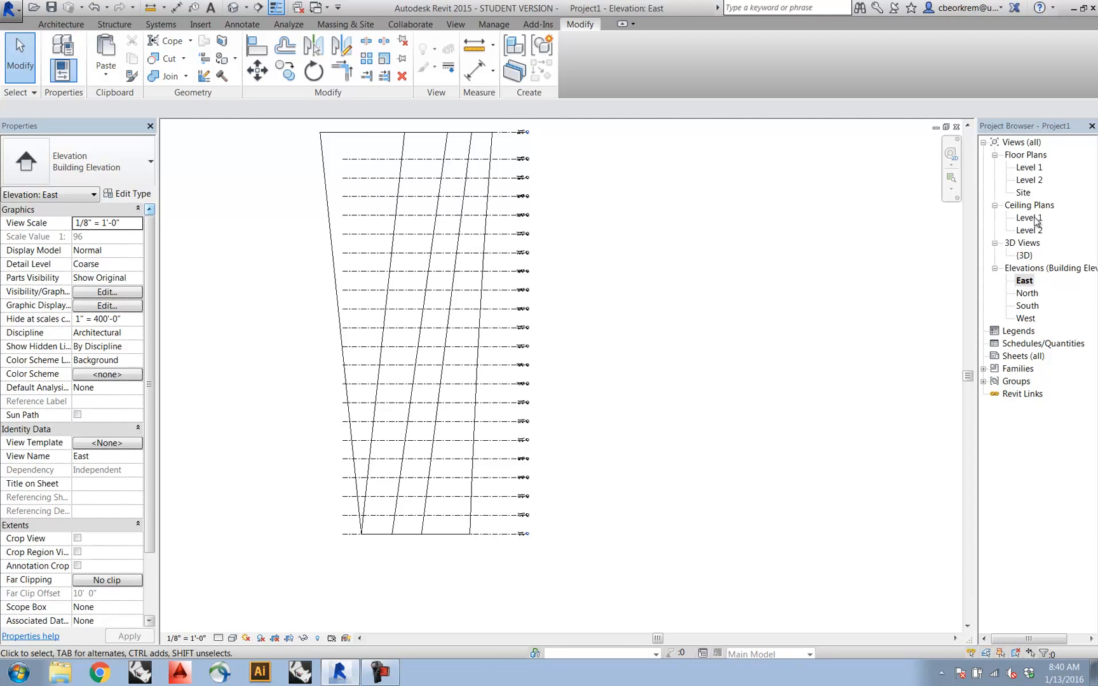
- In the 3D view, select the mass and generate mass floors at all levels from Level 1 to Level 22
{"action": "double_click", "coordinate": [1024, 256]}
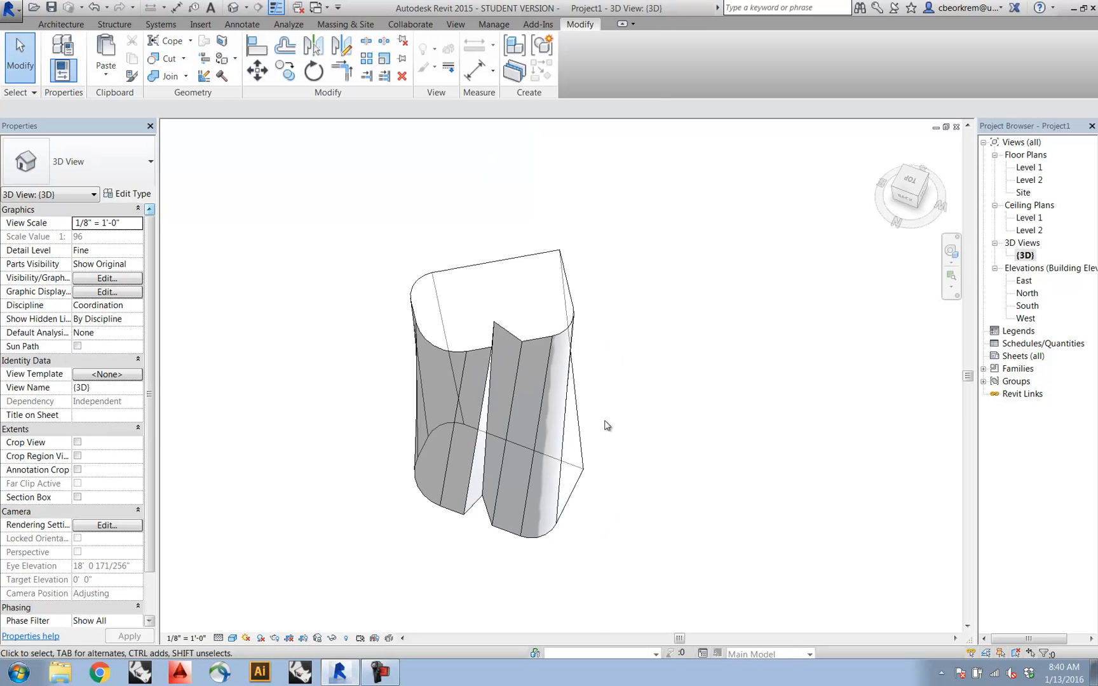
{"action": "left_click", "coordinate": [493, 297]}
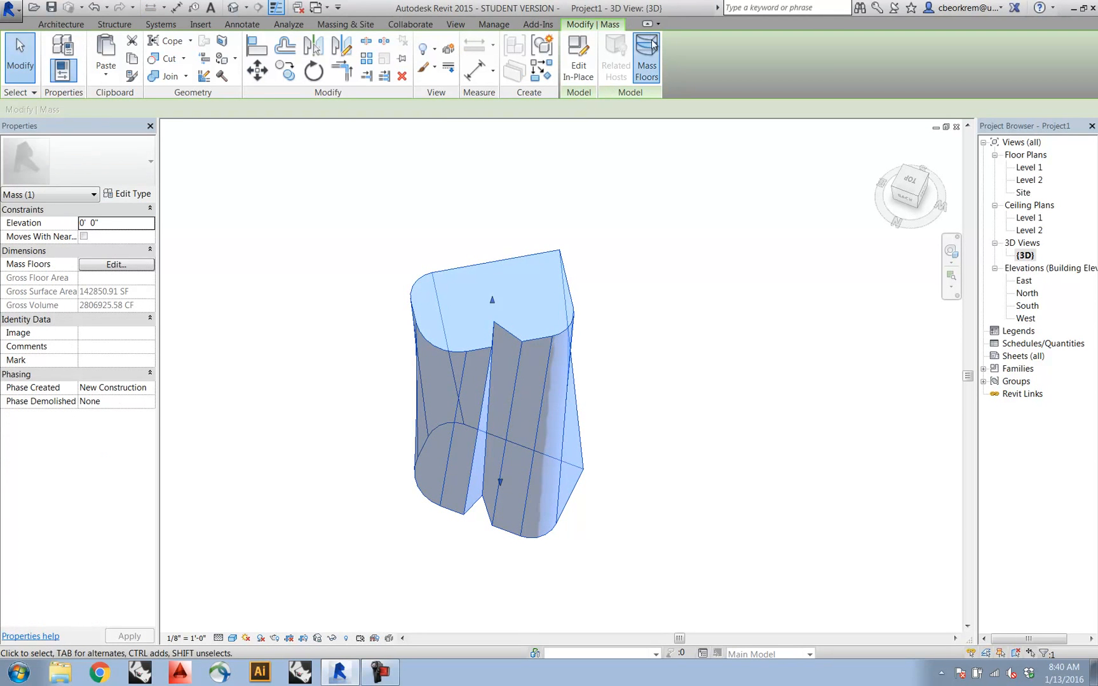
{"action": "left_click", "coordinate": [647, 58]}
{"action": "left_click", "coordinate": [460, 245]}
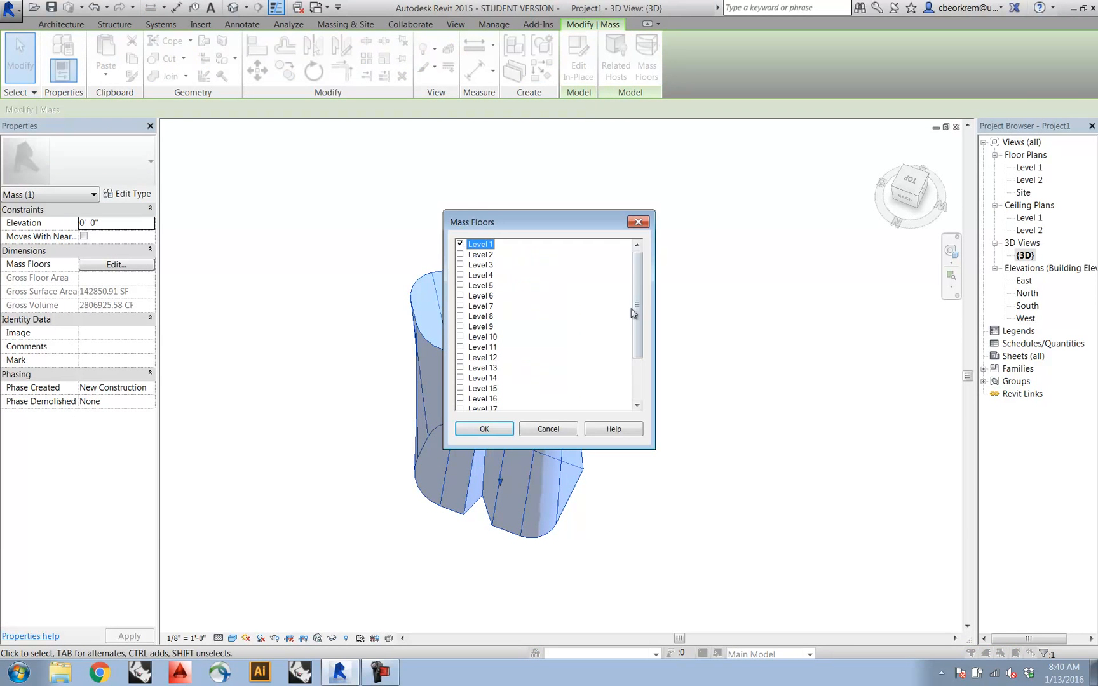
{"action": "scroll", "coordinate": [638, 331], "scroll_direction": "down", "scroll_amount": 2}
{"action": "left_click", "coordinate": [460, 400]}
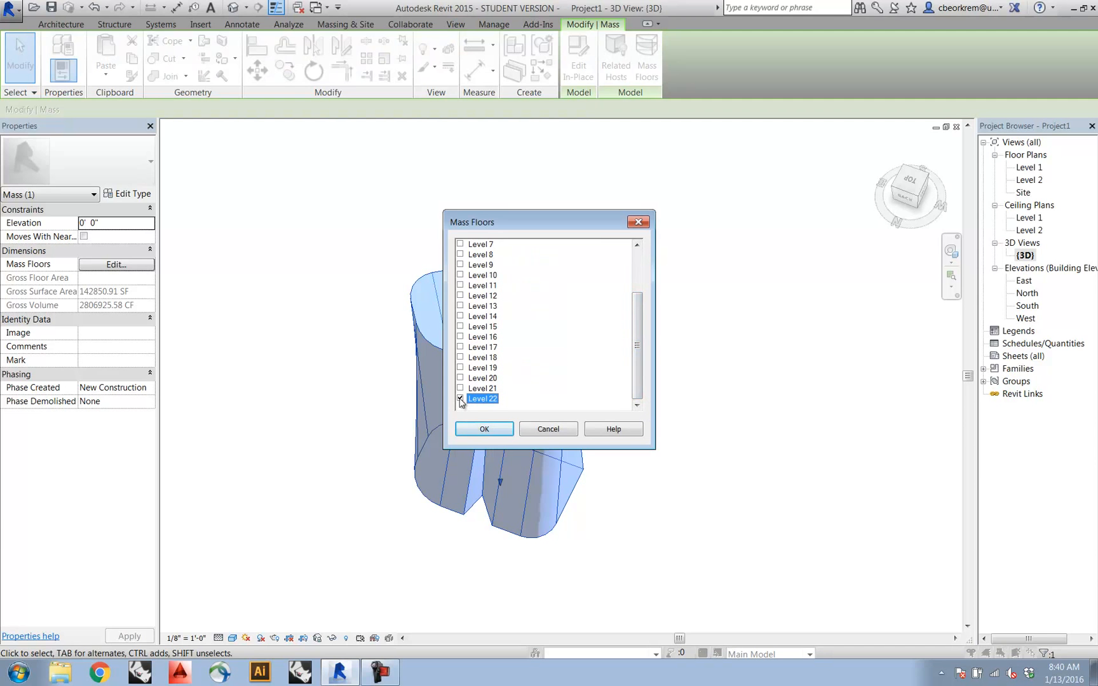
{"action": "left_click_drag", "start_coordinate": [638, 344], "coordinate": [625, 243]}
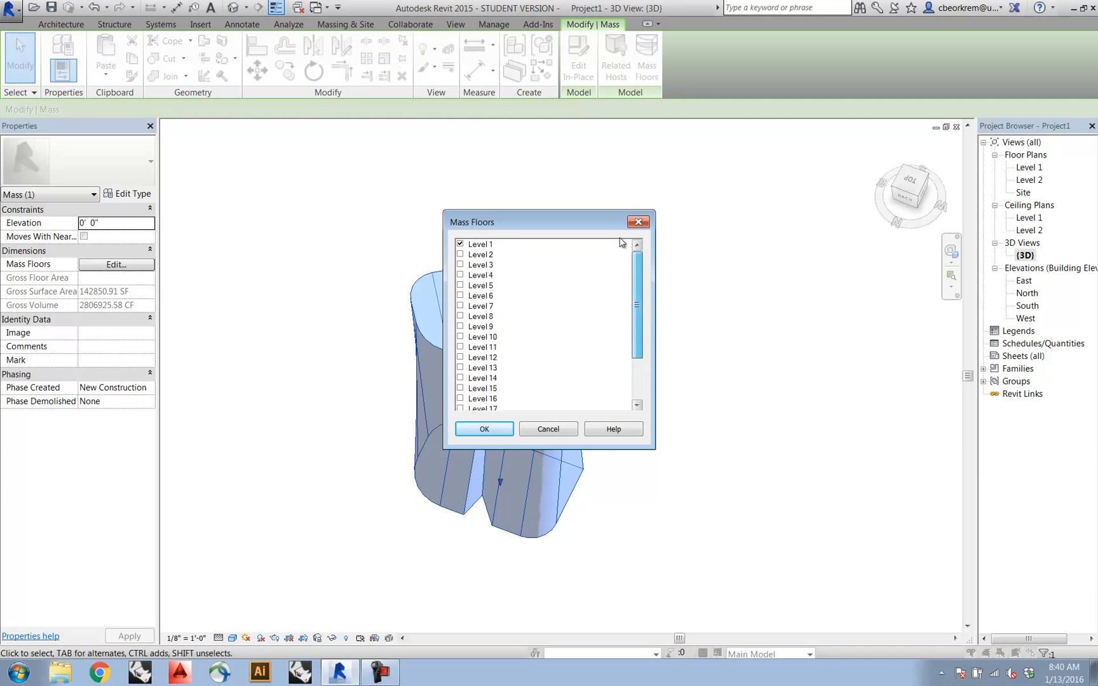
{"action": "left_click", "coordinate": [460, 245], "text": "shift"}
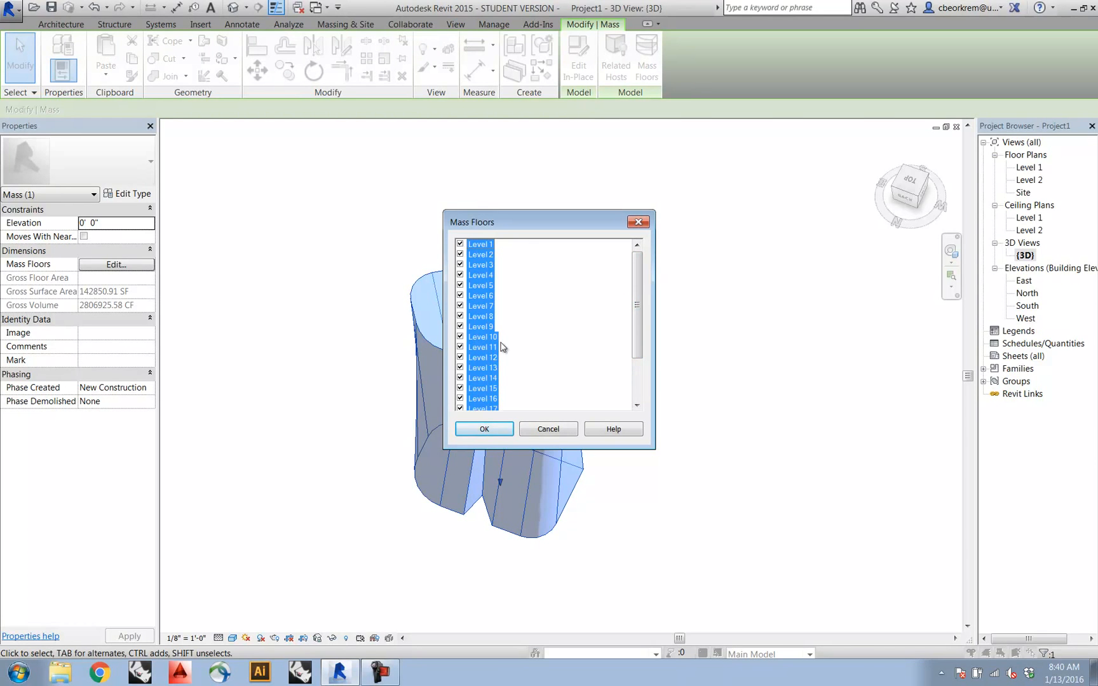
{"action": "left_click", "coordinate": [458, 434]}
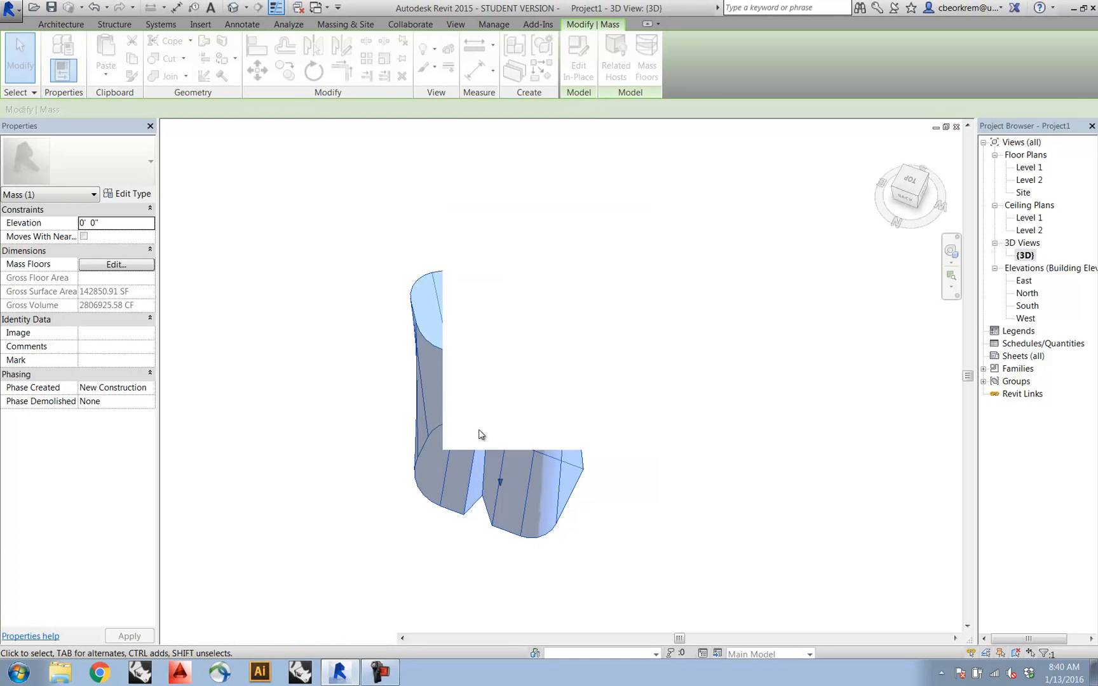
- Start Floor by Face and select all the mass floors of the tower
{"action": "middle_click_drag", "start_coordinate": [594, 546], "coordinate": [534, 241], "text": "shift"}
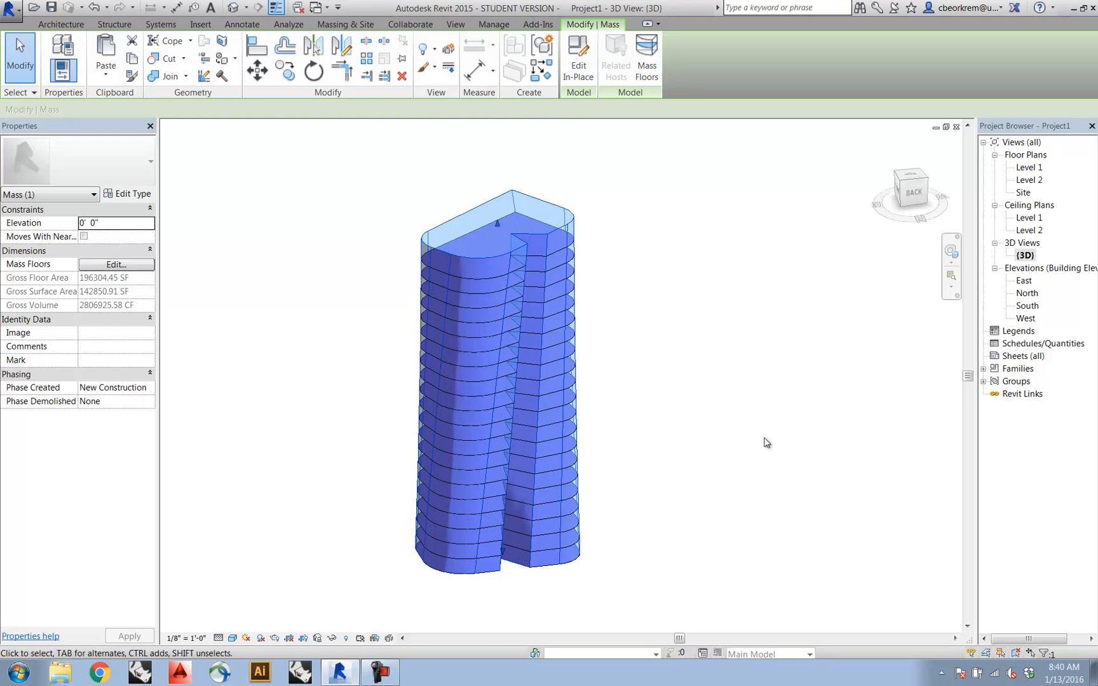
{"action": "middle_click_drag", "start_coordinate": [635, 375], "coordinate": [405, 424], "text": "shift"}
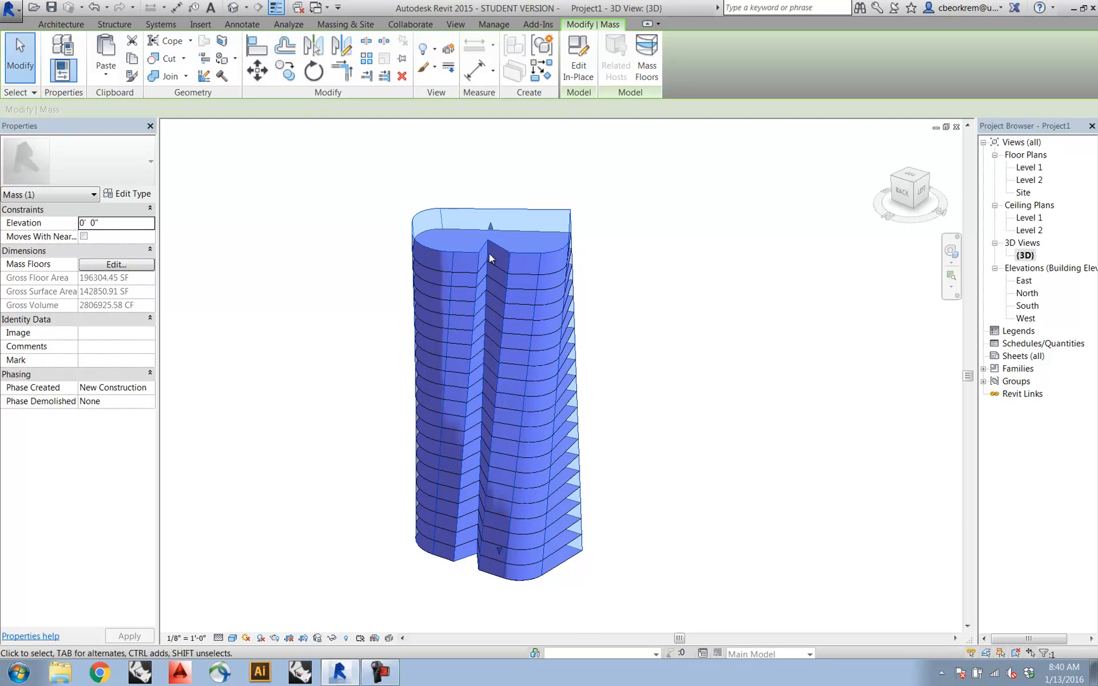
{"action": "left_click", "coordinate": [74, 27]}
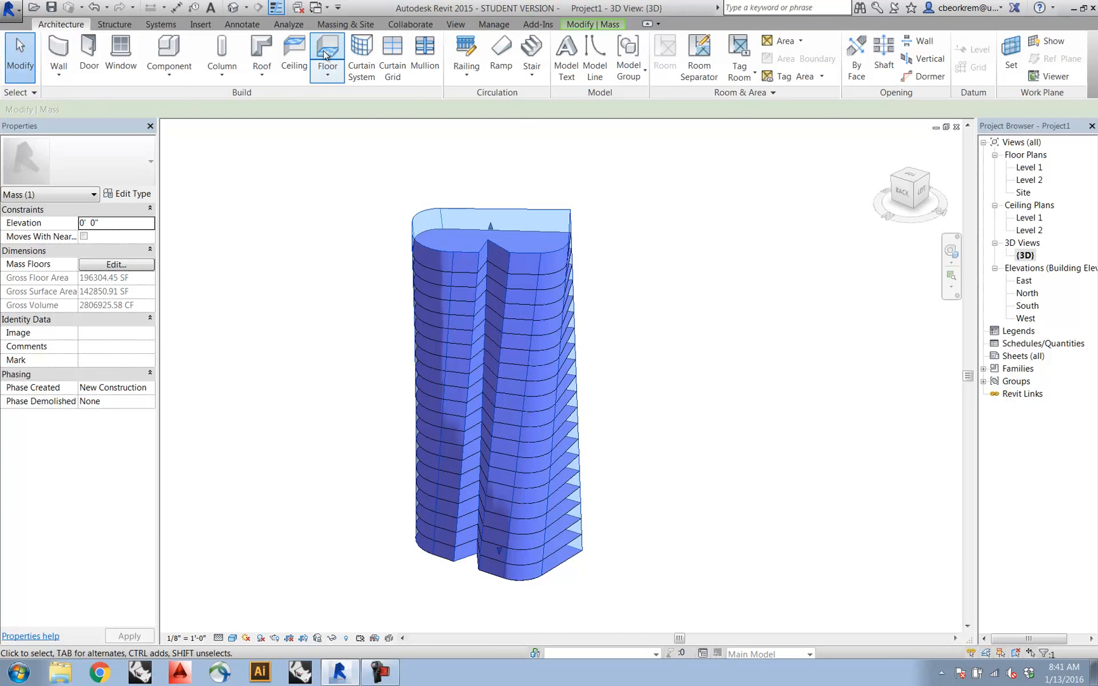
{"action": "left_click", "coordinate": [325, 77]}
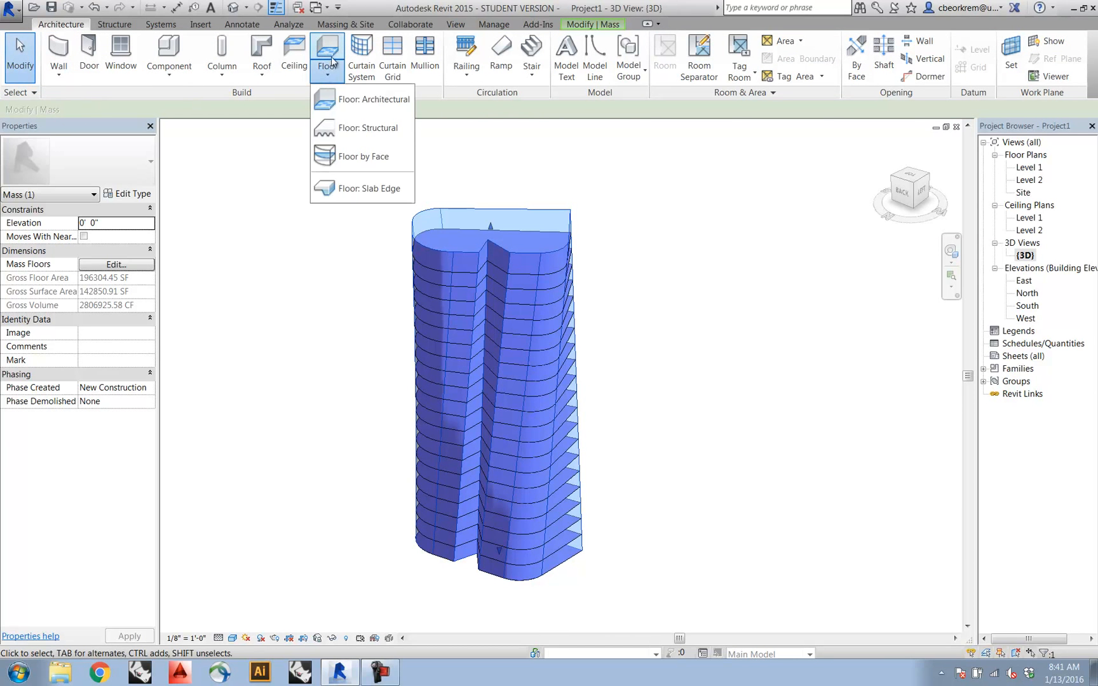
{"action": "left_click", "coordinate": [359, 161]}
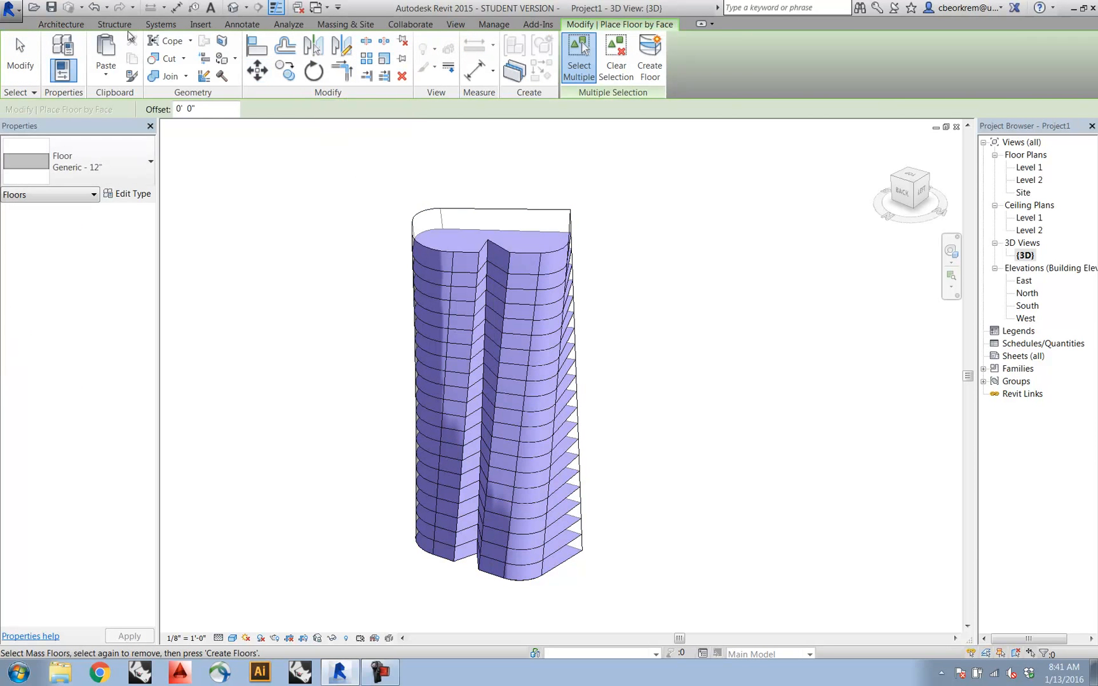
{"action": "left_click", "coordinate": [61, 25]}
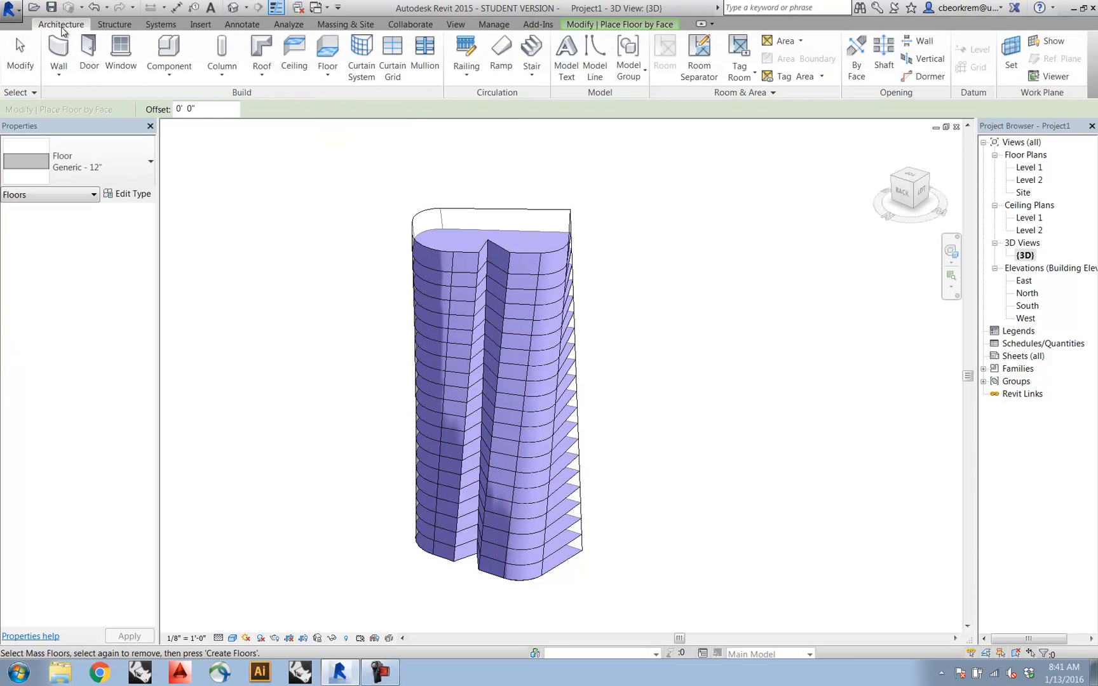
{"action": "left_click", "coordinate": [328, 76]}
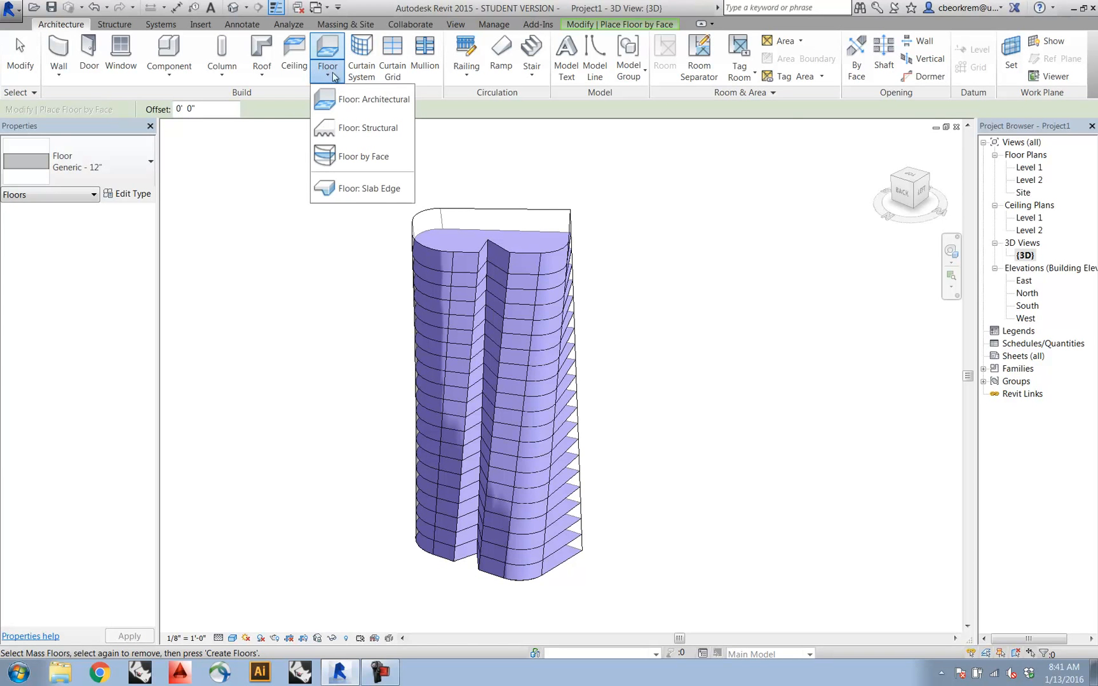
{"action": "left_click", "coordinate": [372, 158]}
{"action": "left_click_drag", "start_coordinate": [347, 178], "coordinate": [652, 616]}
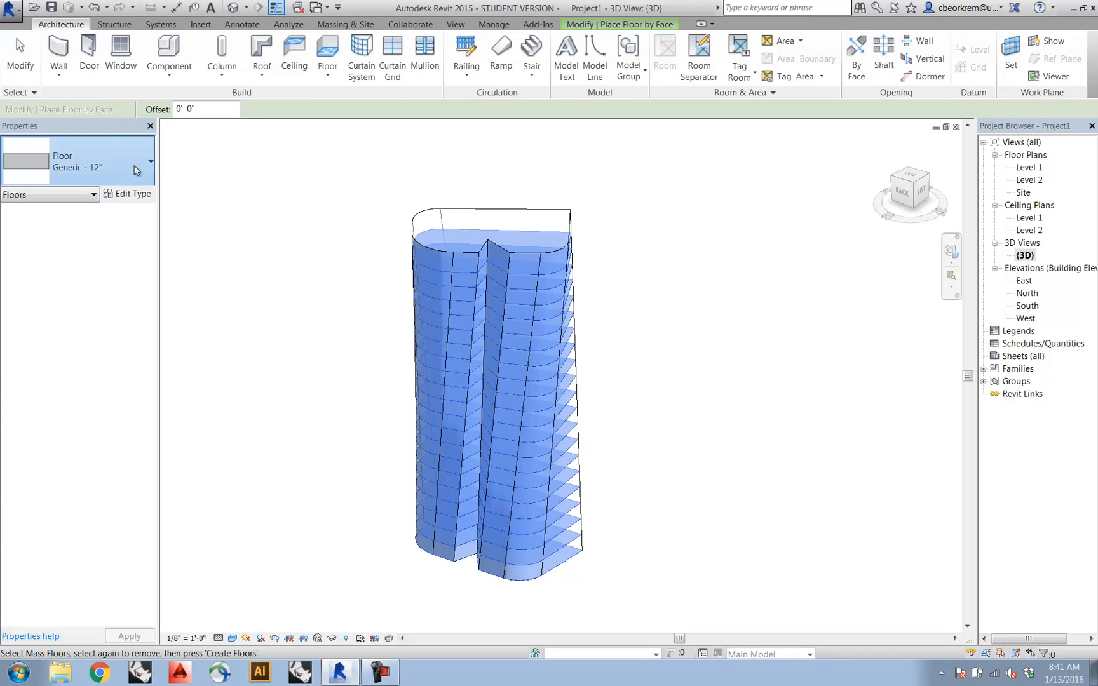
- Set the floor type to 3" LW Concrete on 2" Metal Deck and create floors from all selected mass floors
{"action": "left_click", "coordinate": [50, 221]}
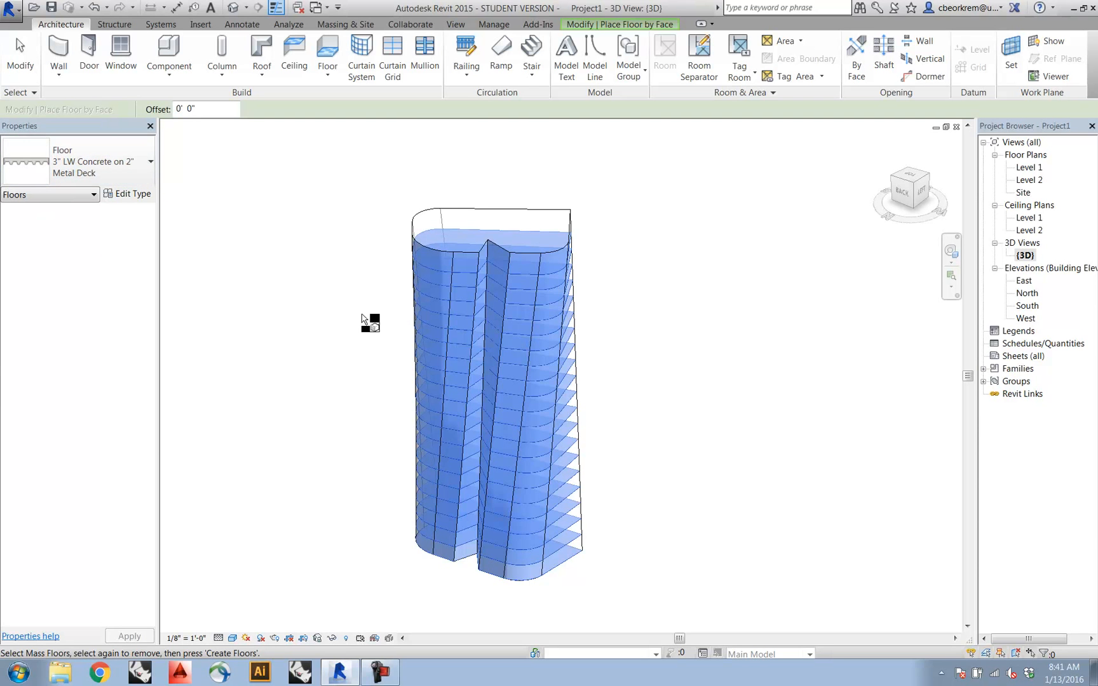
{"action": "left_click_drag", "start_coordinate": [327, 194], "coordinate": [644, 605]}
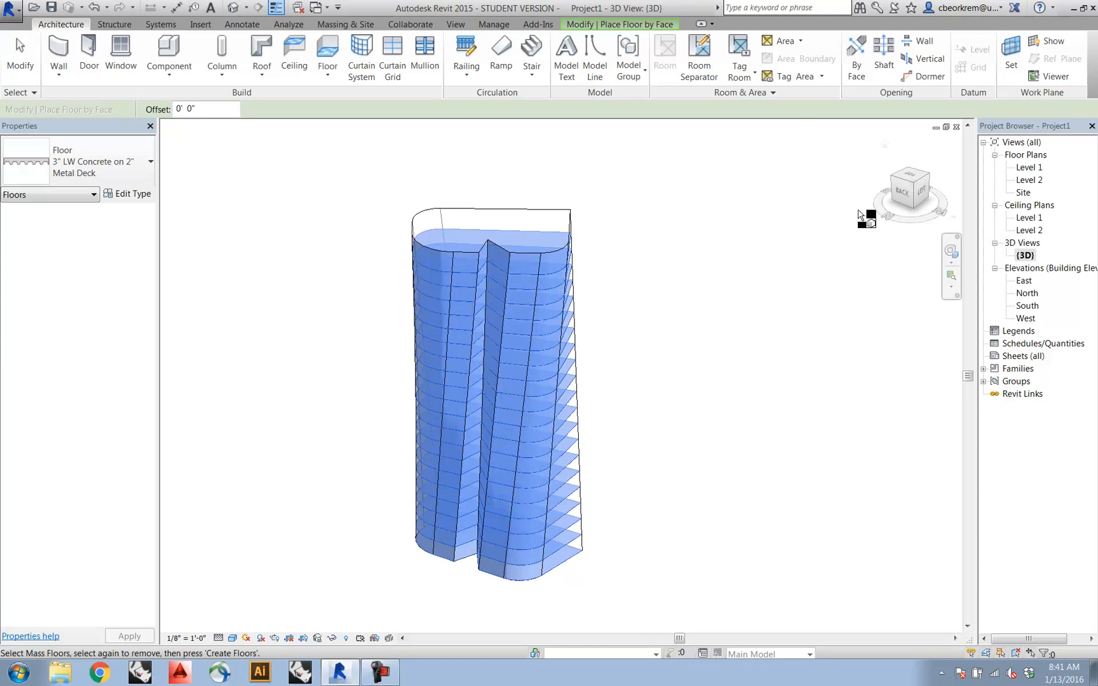
{"action": "left_click", "coordinate": [618, 24]}
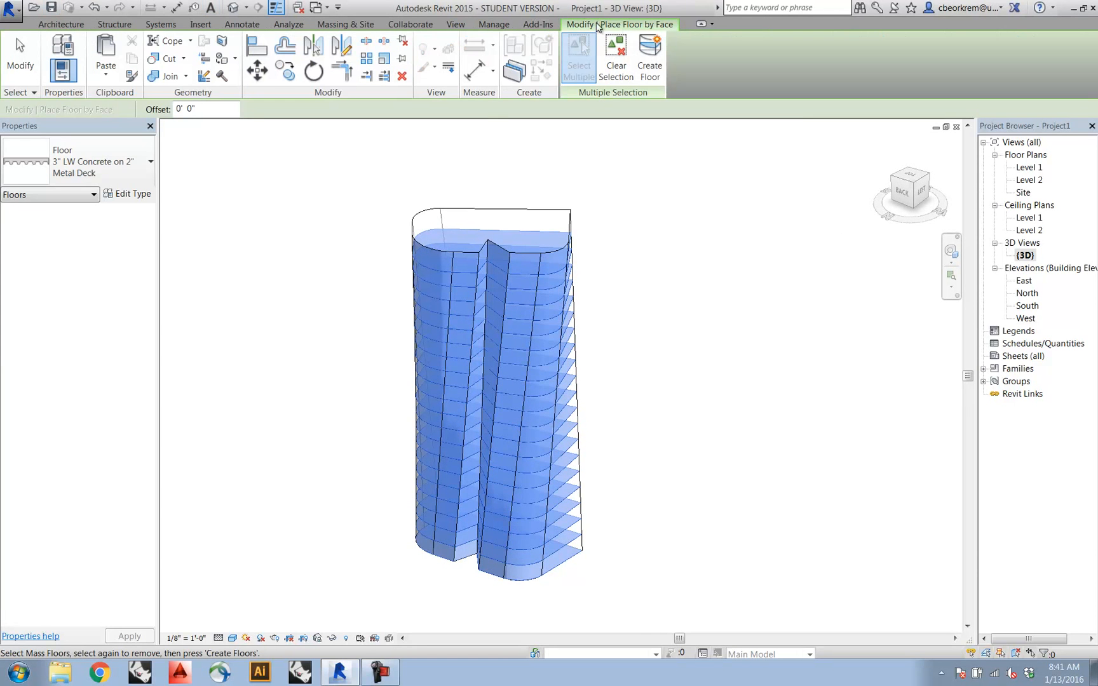
{"action": "left_click", "coordinate": [645, 56]}
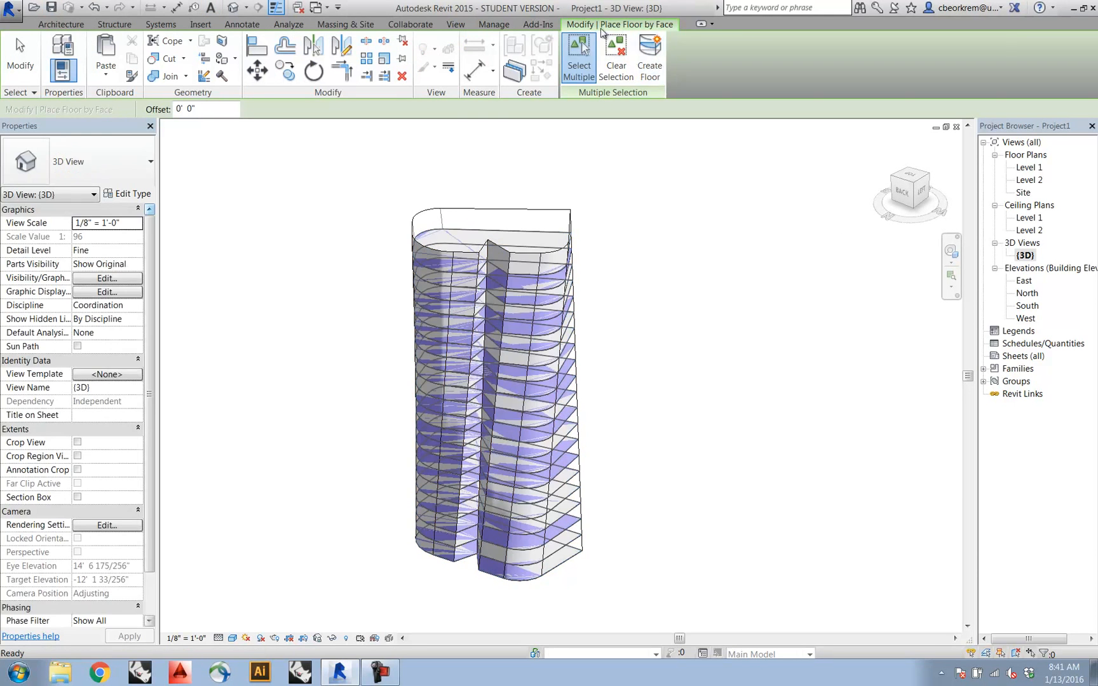
- Examine the new floor slabs up close at their edges and across the whole tower
{"action": "scroll", "coordinate": [545, 453], "scroll_direction": "up", "scroll_amount": 10}
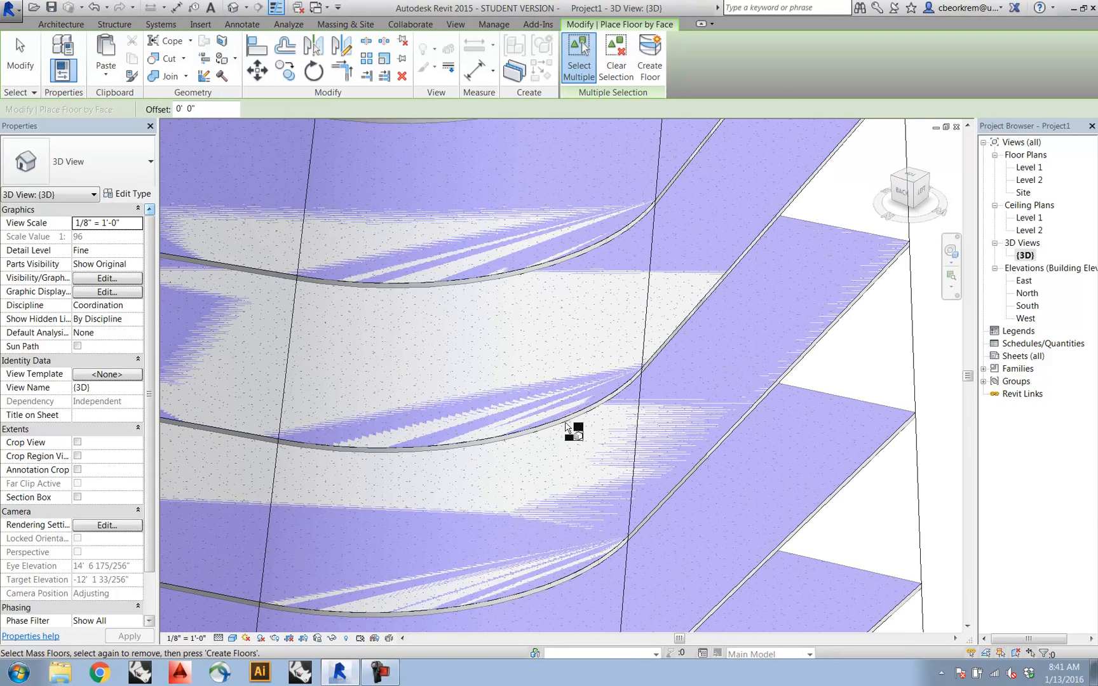
{"action": "middle_click_drag", "start_coordinate": [599, 438], "coordinate": [680, 389]}
{"action": "scroll", "coordinate": [422, 412], "scroll_direction": "up", "scroll_amount": 4}
{"action": "scroll", "coordinate": [422, 413], "scroll_direction": "down", "scroll_amount": 5}
{"action": "scroll", "coordinate": [422, 413], "scroll_direction": "down", "scroll_amount": 8}
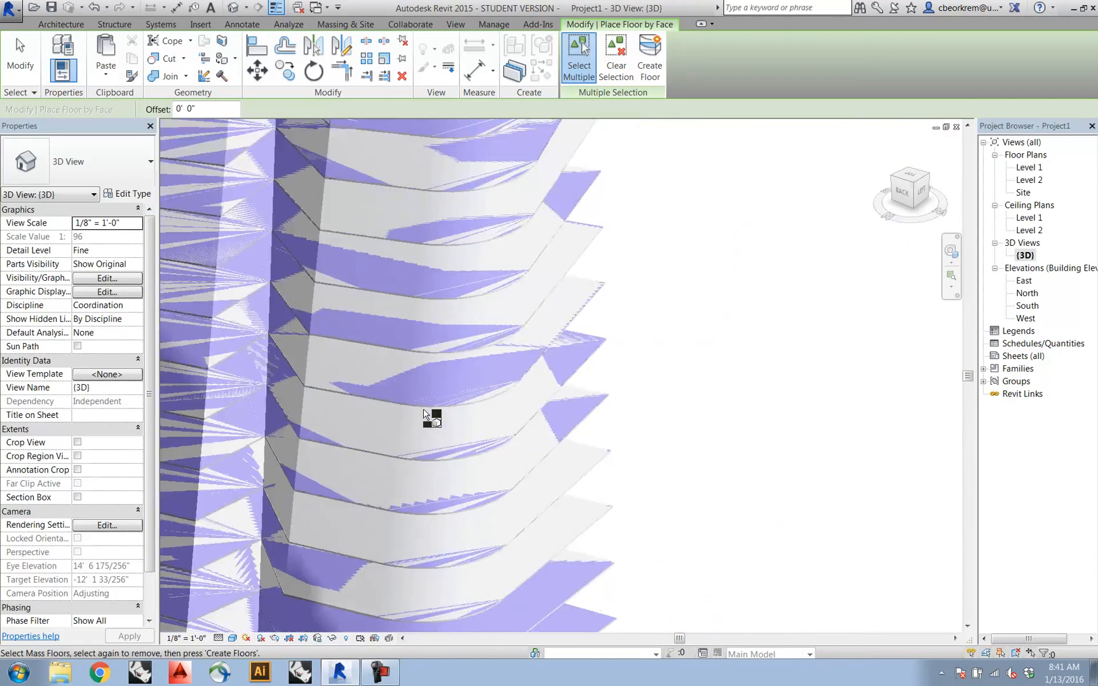
{"action": "scroll", "coordinate": [571, 309], "scroll_direction": "down", "scroll_amount": 4}
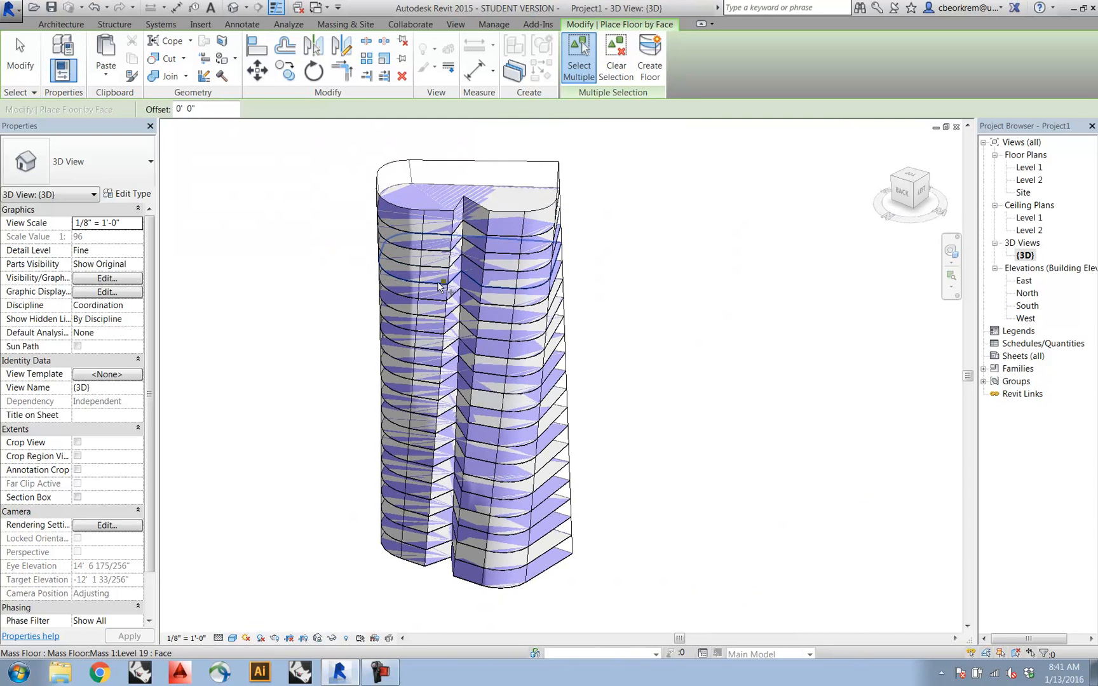
{"action": "scroll", "coordinate": [444, 282], "scroll_direction": "up", "scroll_amount": 3}
{"action": "scroll", "coordinate": [444, 283], "scroll_direction": "down", "scroll_amount": 3}
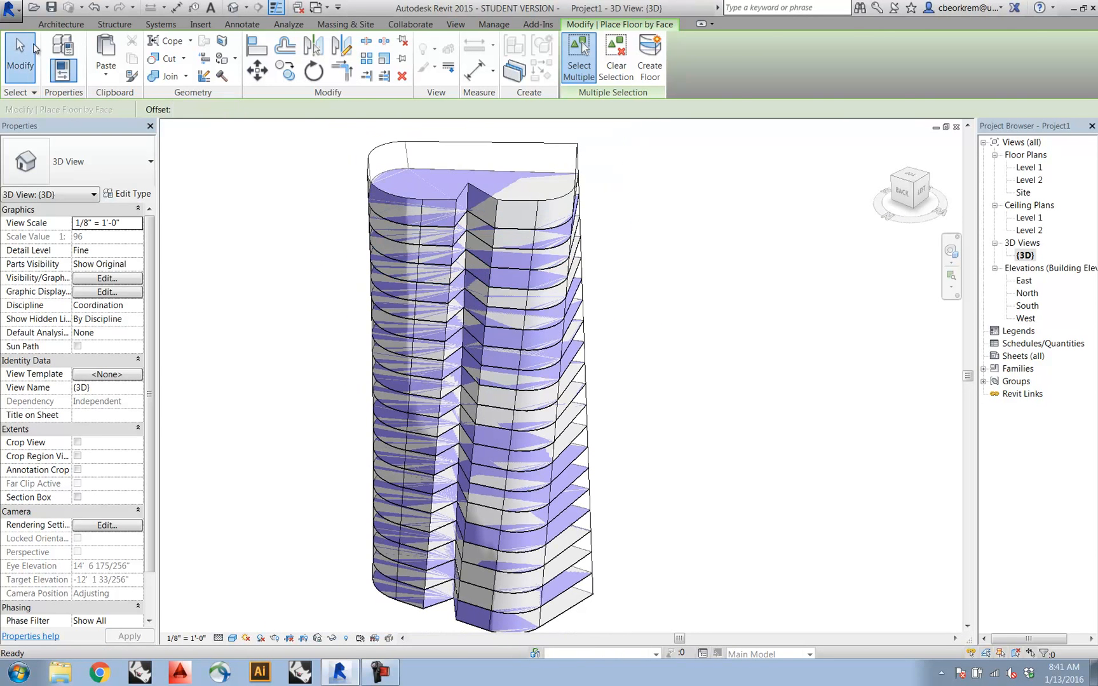
- Leave the floor command and open the mass for in-place editing, ungrouping the changed group instances
{"action": "left_click", "coordinate": [20, 54]}
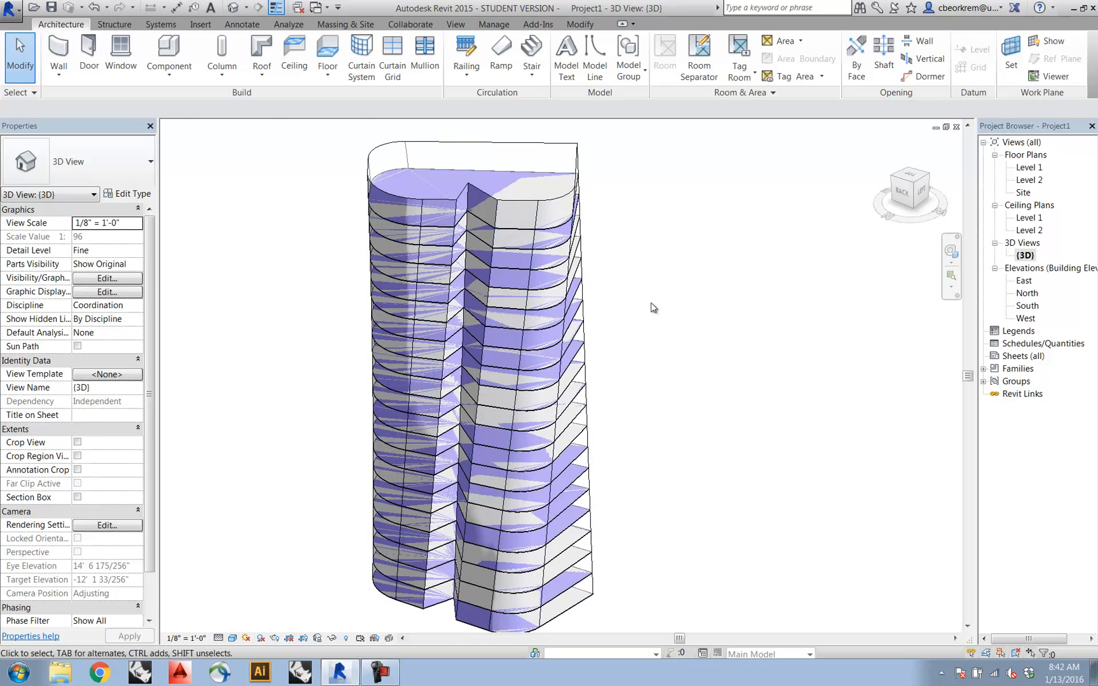
{"action": "left_click", "coordinate": [581, 157]}
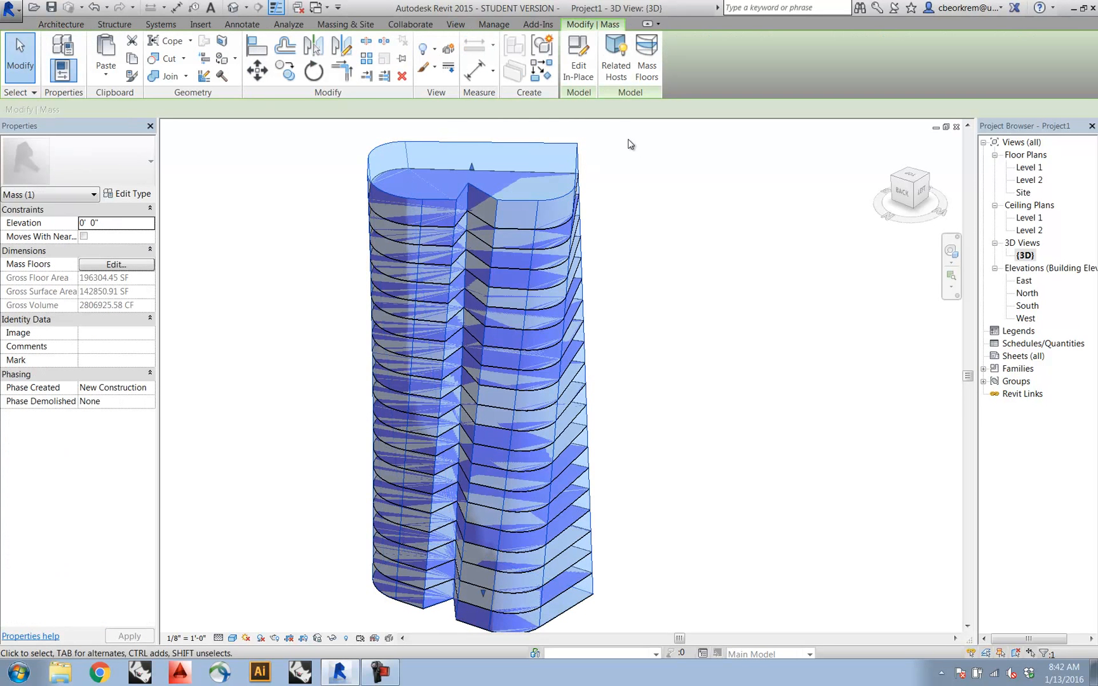
{"action": "left_click", "coordinate": [587, 62]}
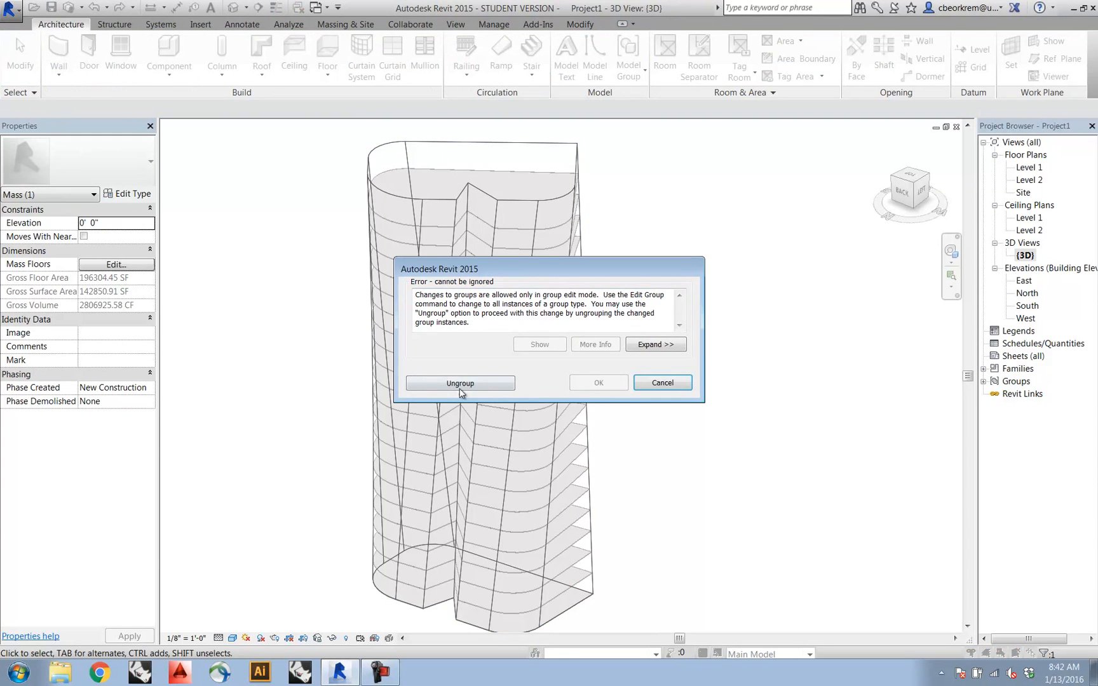
{"action": "left_click", "coordinate": [464, 383]}
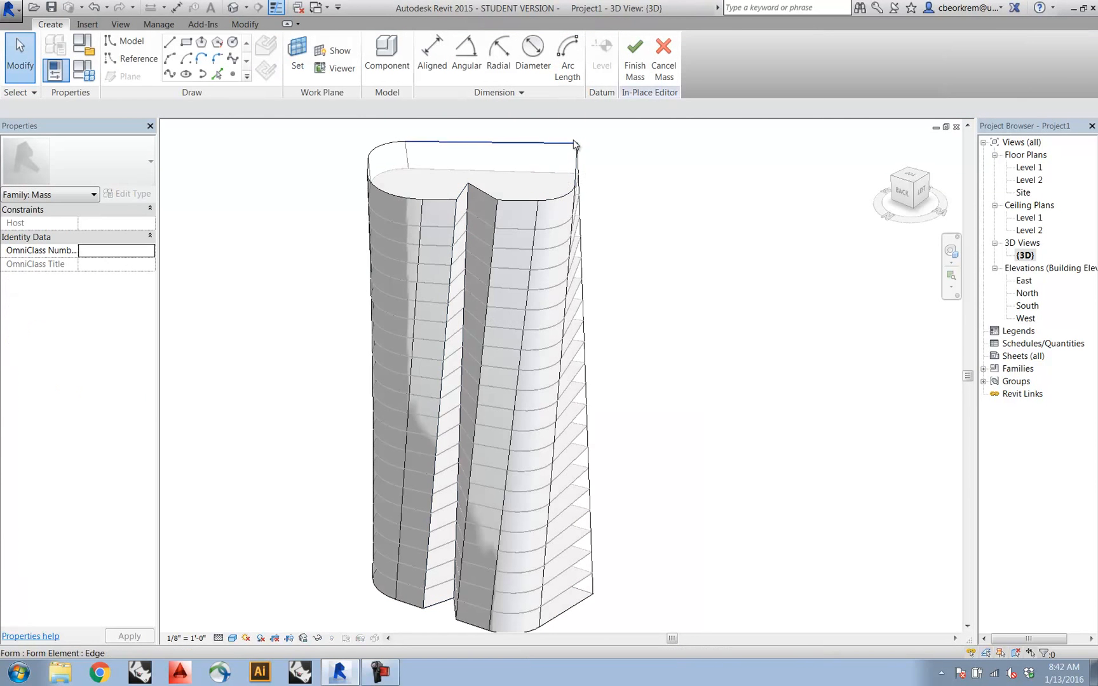
{"action": "middle_click_drag", "start_coordinate": [591, 185], "coordinate": [539, 286], "text": "shift"}
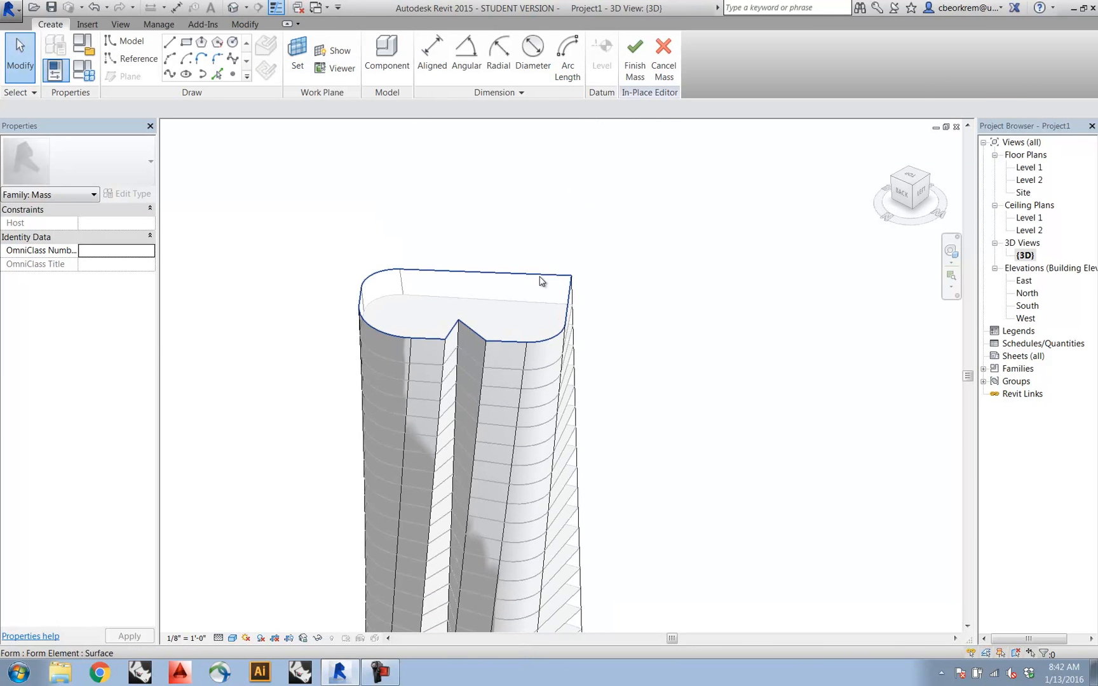
{"action": "left_click", "coordinate": [540, 281]}
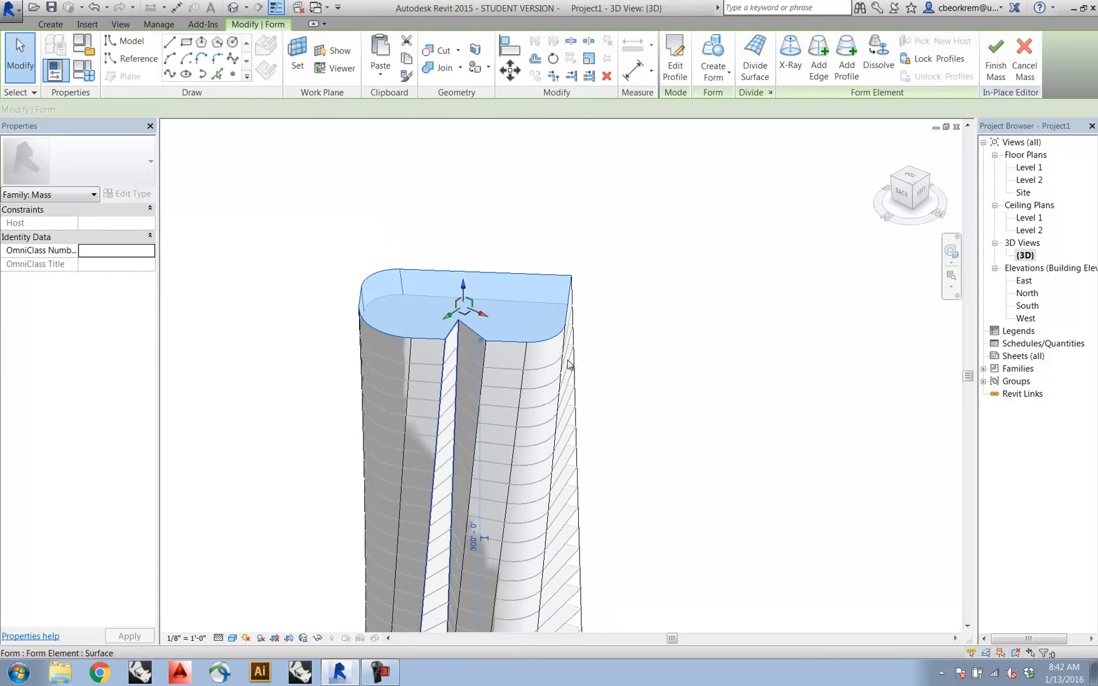
{"action": "left_click", "coordinate": [438, 259]}
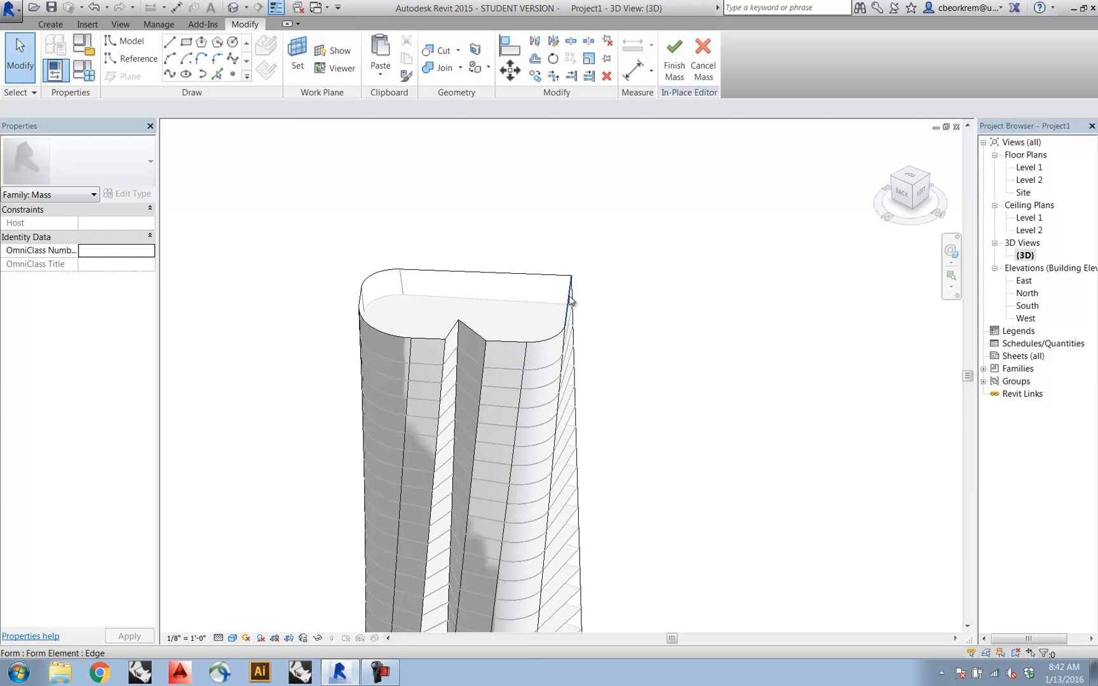
- Pick out the tower's top face from the overlapping edges and surfaces and shift it horizontally so the tower leans
{"action": "key", "text": "Tab"}
{"action": "key", "text": "Tab"}
{"action": "key", "text": "Tab"}
{"action": "key", "text": "Tab"}
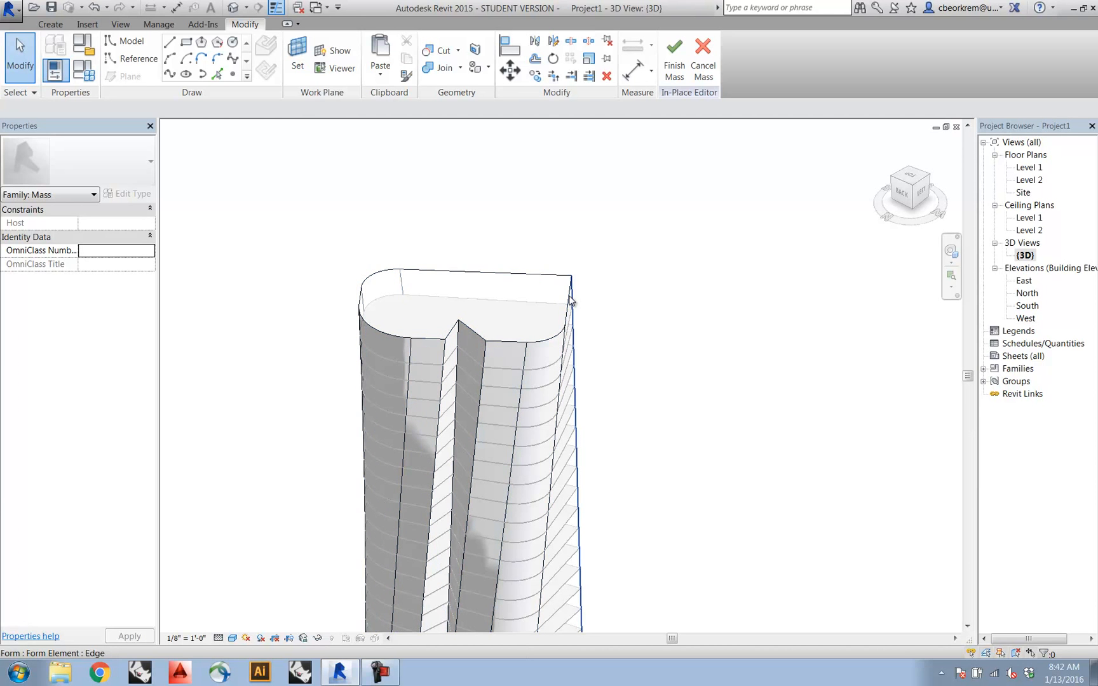
{"action": "key", "text": "Tab"}
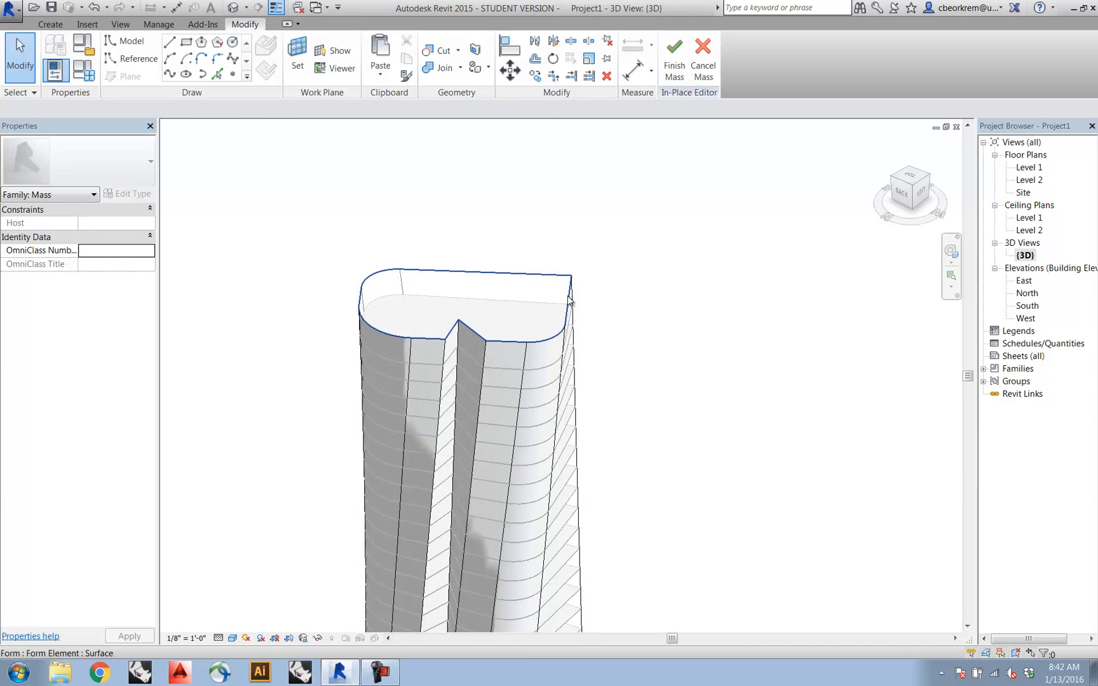
{"action": "key", "text": "Tab"}
{"action": "key", "text": "Tab"}
{"action": "key", "text": "Tab"}
{"action": "left_click", "coordinate": [568, 300]}
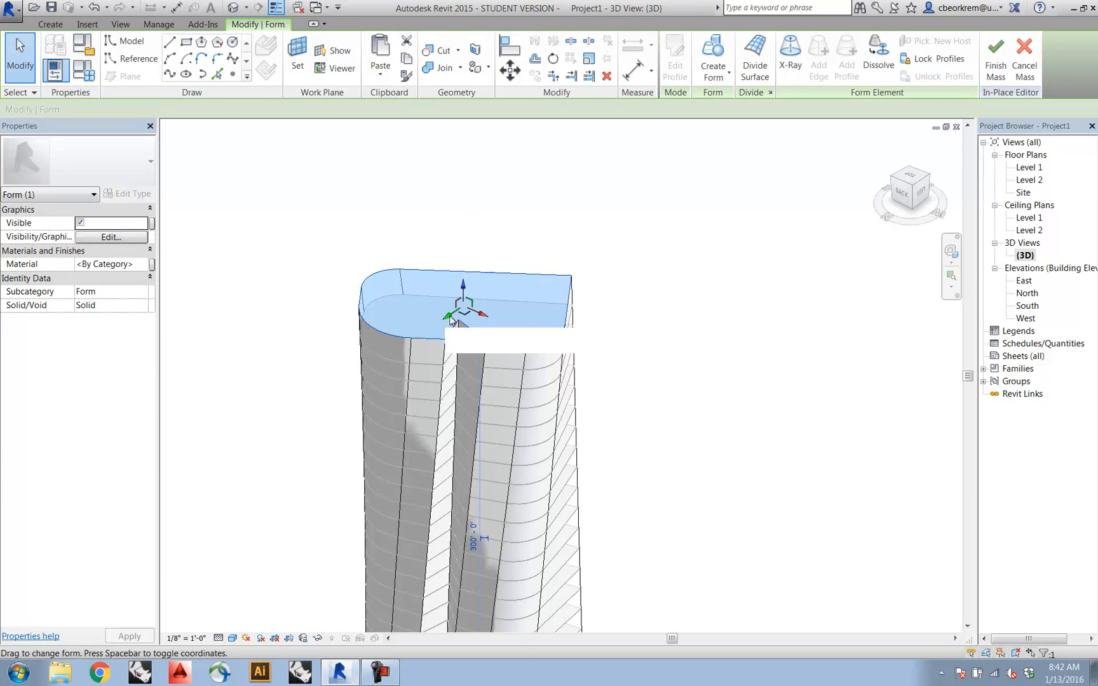
{"action": "left_click_drag", "start_coordinate": [450, 319], "coordinate": [409, 338]}
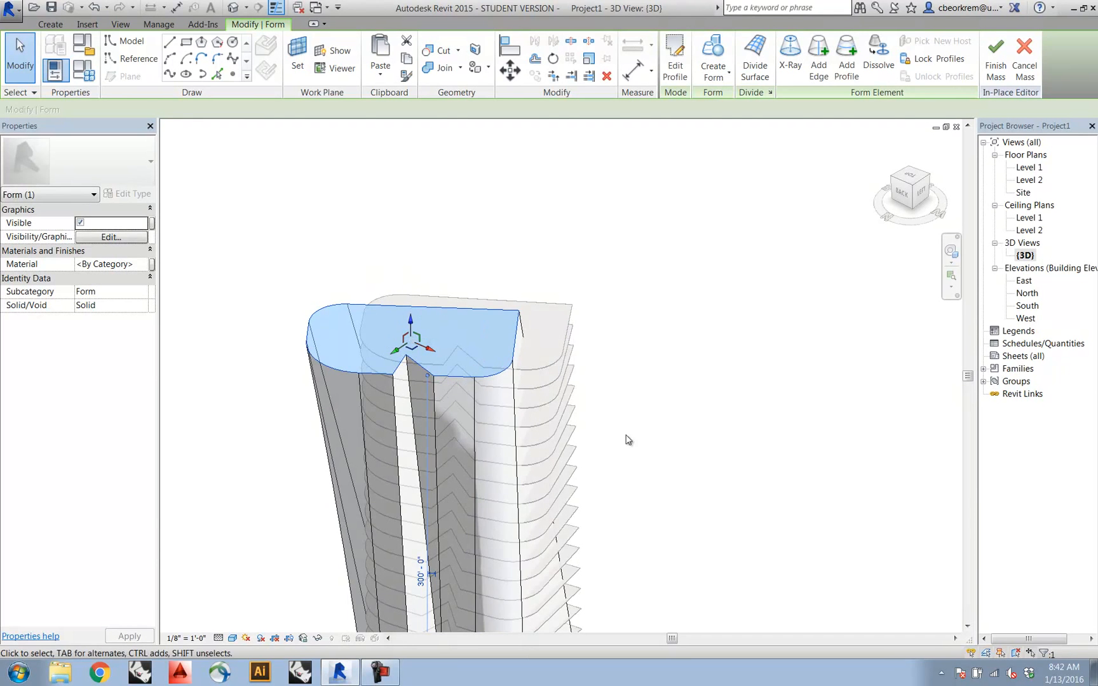
- Check the leaning tower from different sides and finish the in-place mass edit
{"action": "middle_click_drag", "start_coordinate": [696, 441], "coordinate": [705, 242]}
{"action": "middle_click_drag", "start_coordinate": [824, 272], "coordinate": [679, 419]}
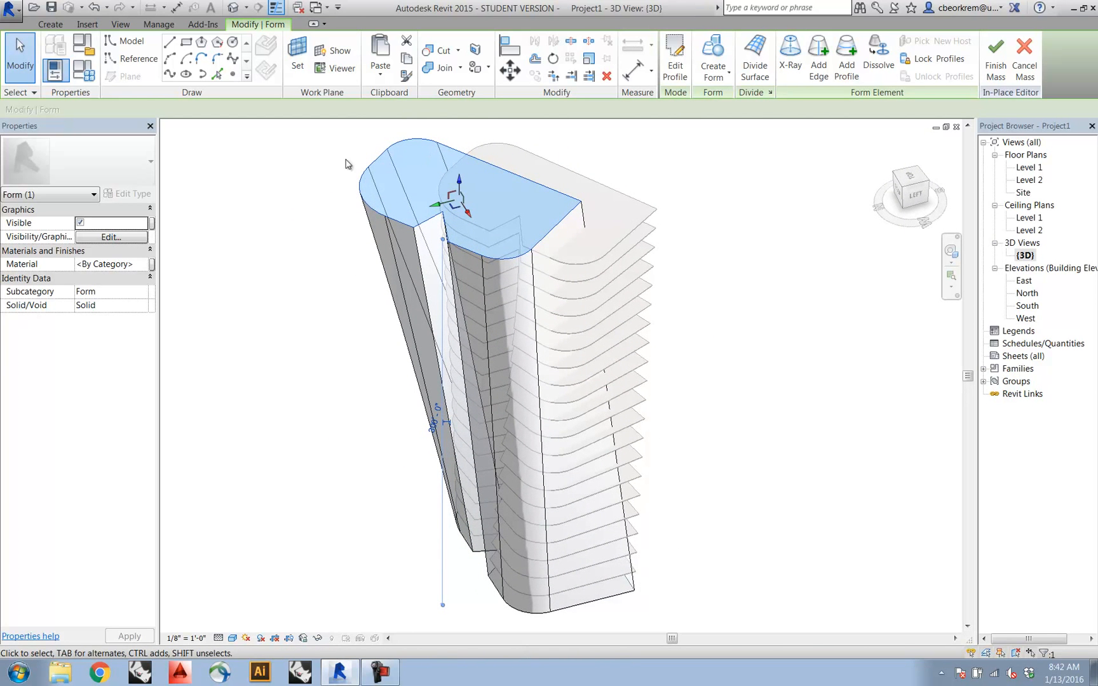
{"action": "middle_click_drag", "start_coordinate": [569, 346], "coordinate": [674, 331], "text": "shift"}
{"action": "left_click", "coordinate": [997, 54]}
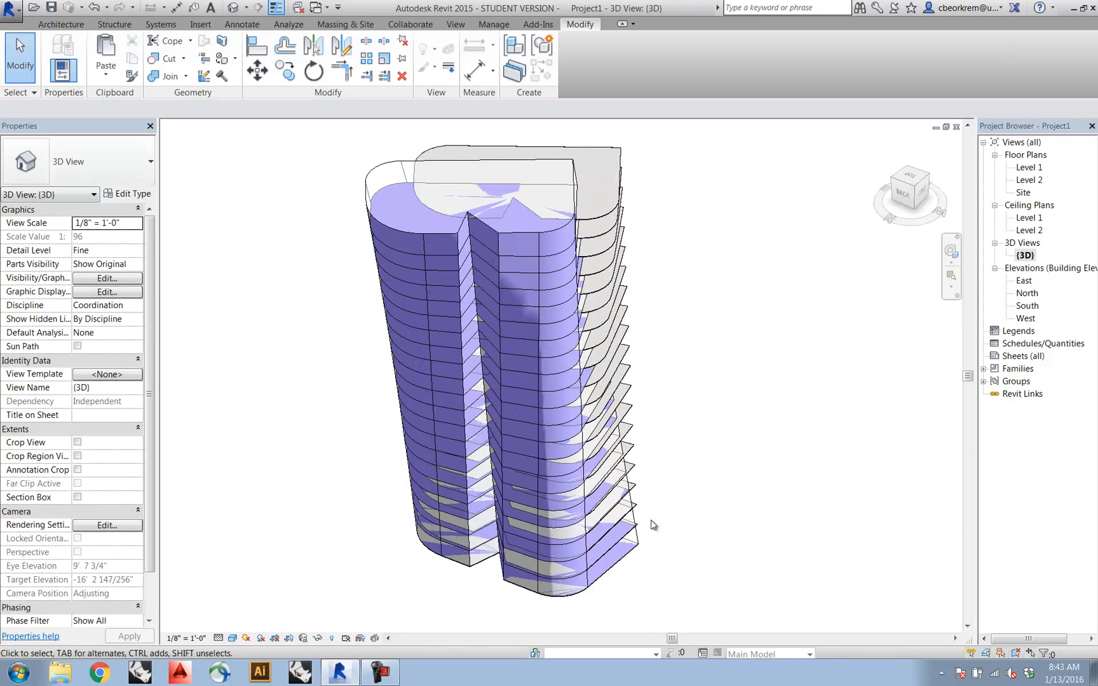
- Select all instances of the 3" LW Concrete on 2" Metal Deck floors and update them to the modified mass faces
{"action": "left_click", "coordinate": [622, 153]}
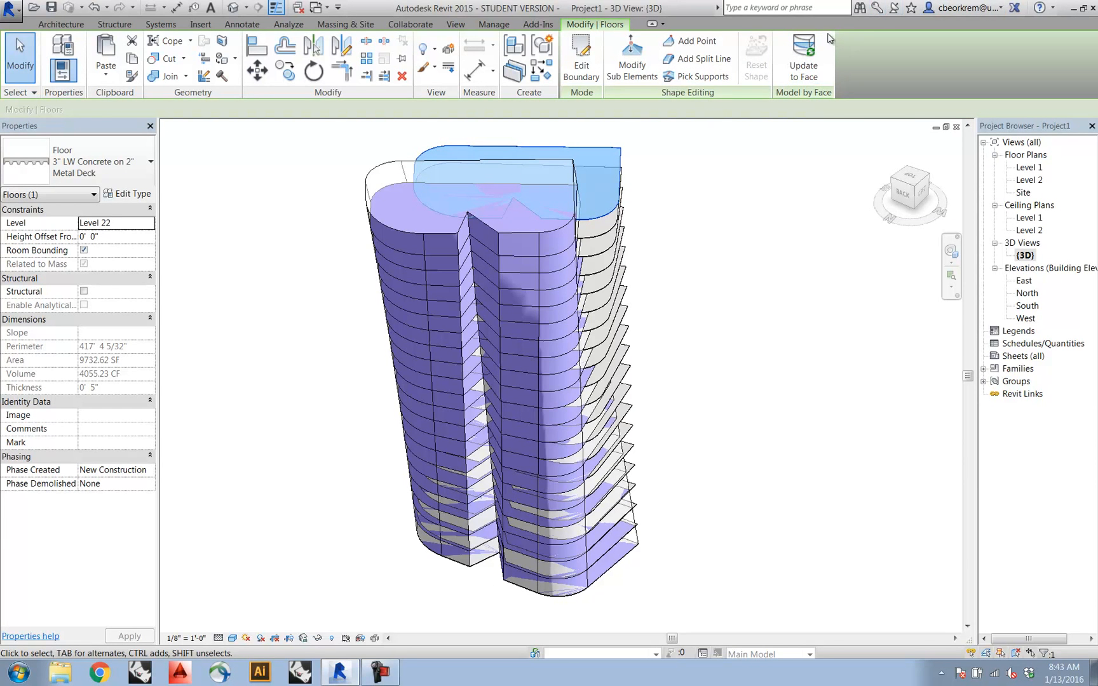
{"action": "right_click", "coordinate": [600, 158]}
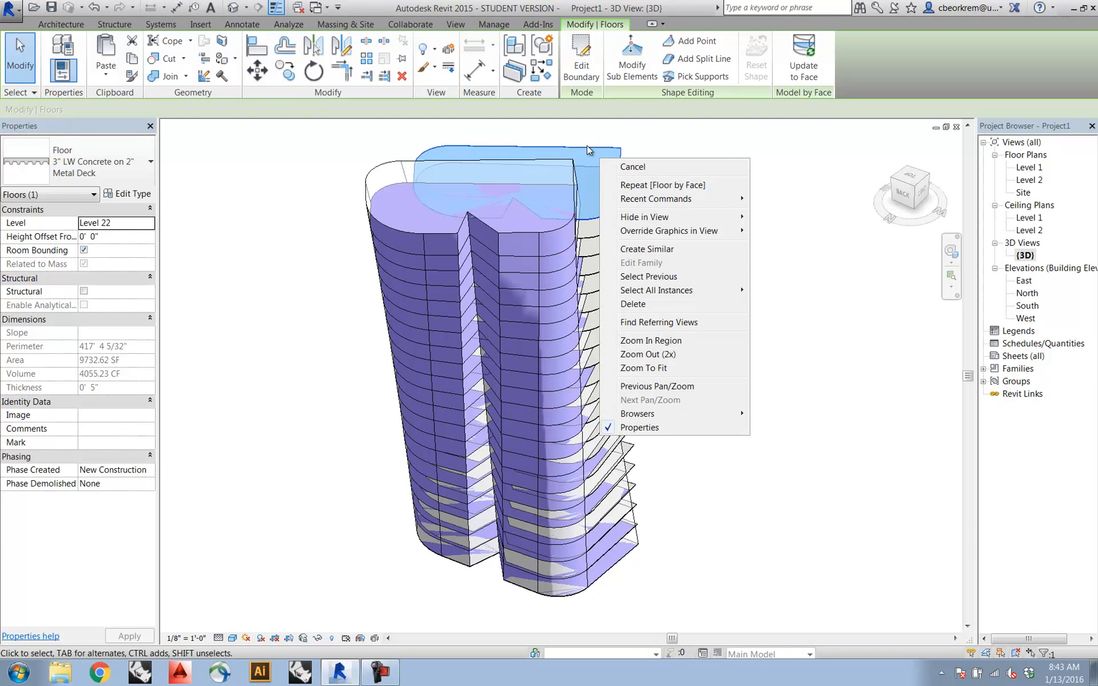
{"action": "mouse_move", "coordinate": [650, 290]}
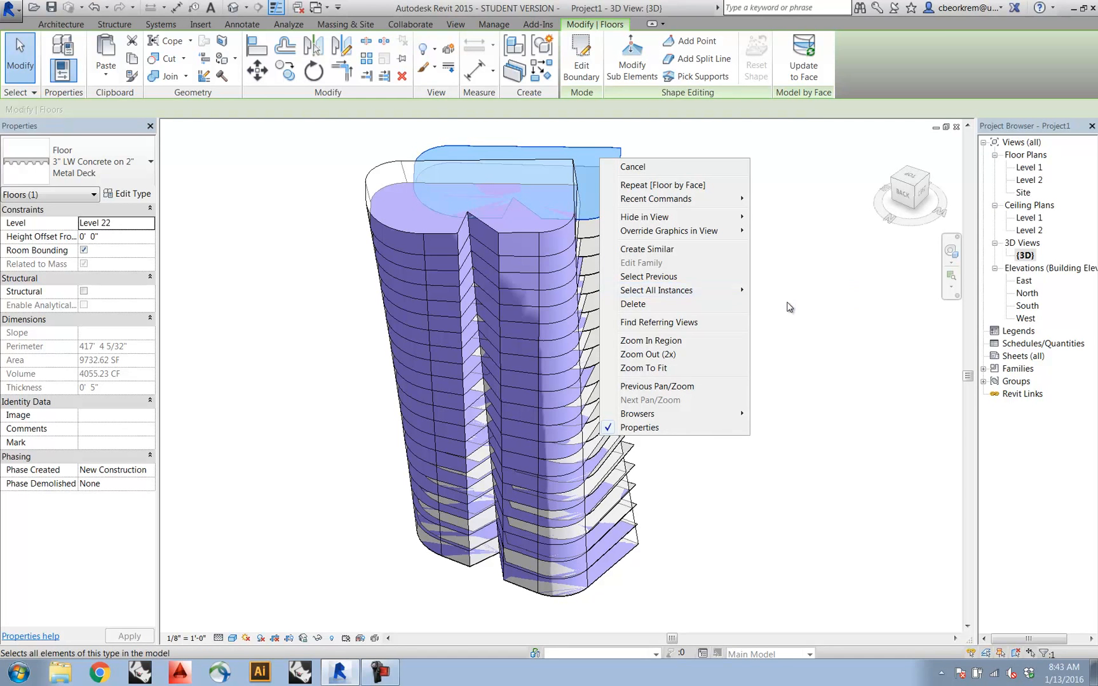
{"action": "left_click", "coordinate": [788, 305]}
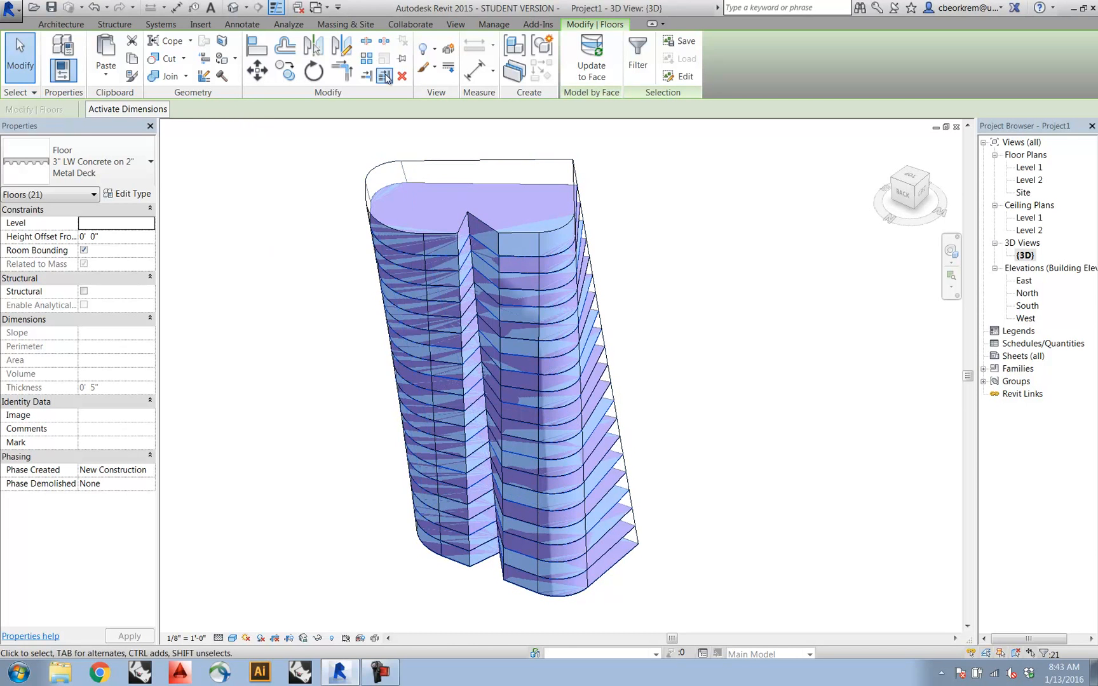
{"action": "middle_click_drag", "start_coordinate": [555, 557], "coordinate": [654, 537]}
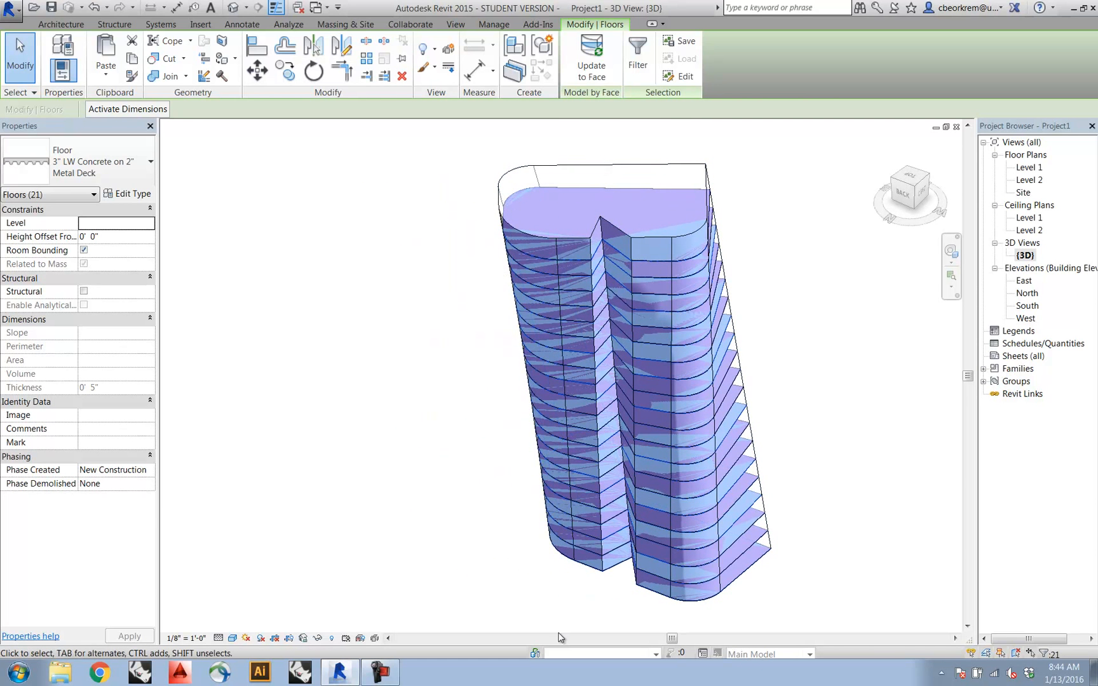
{"action": "left_click", "coordinate": [453, 187]}
- Start a new in-place mass named Mass 2
{"action": "left_click", "coordinate": [343, 25]}
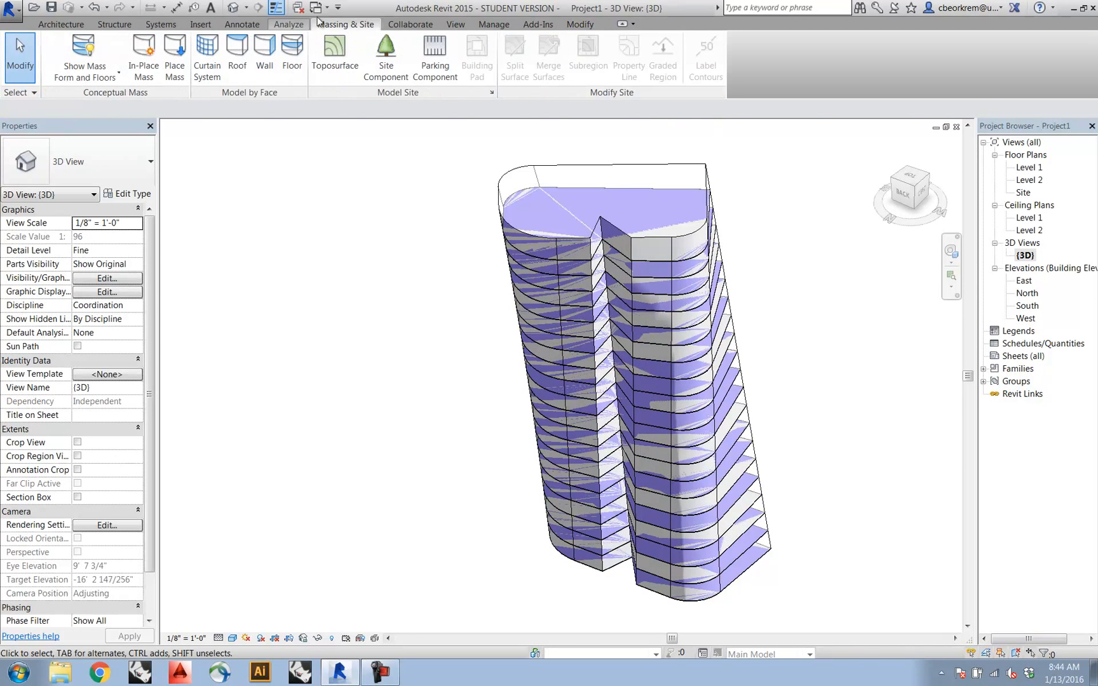
{"action": "left_click", "coordinate": [144, 56]}
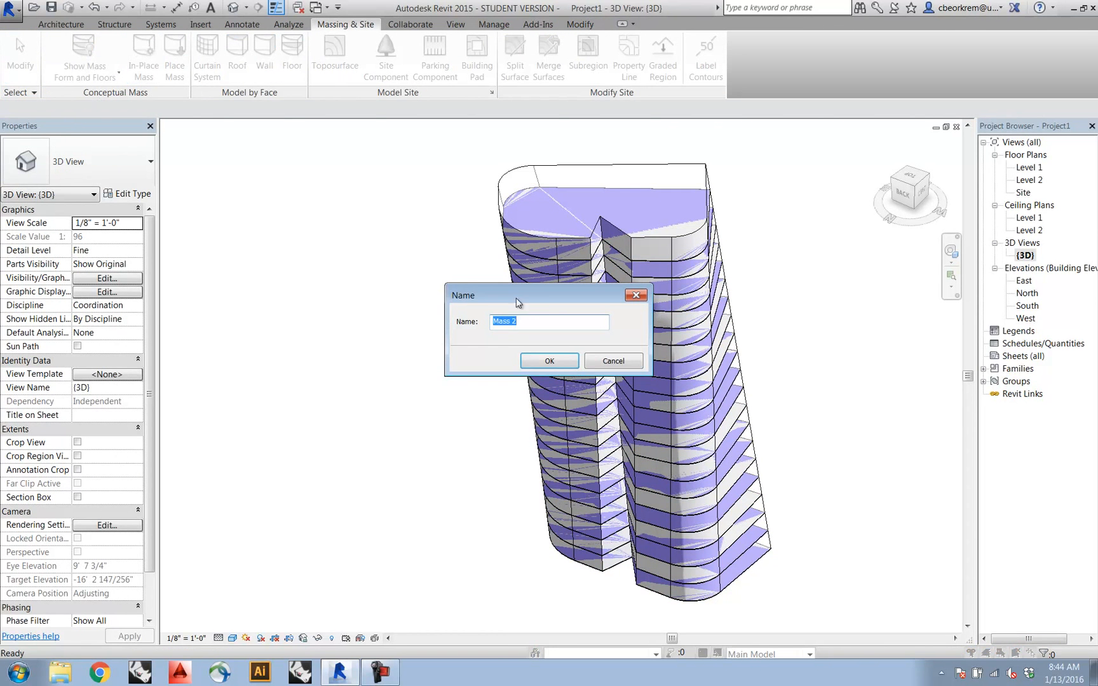
{"action": "left_click_drag", "start_coordinate": [503, 294], "coordinate": [521, 229]}
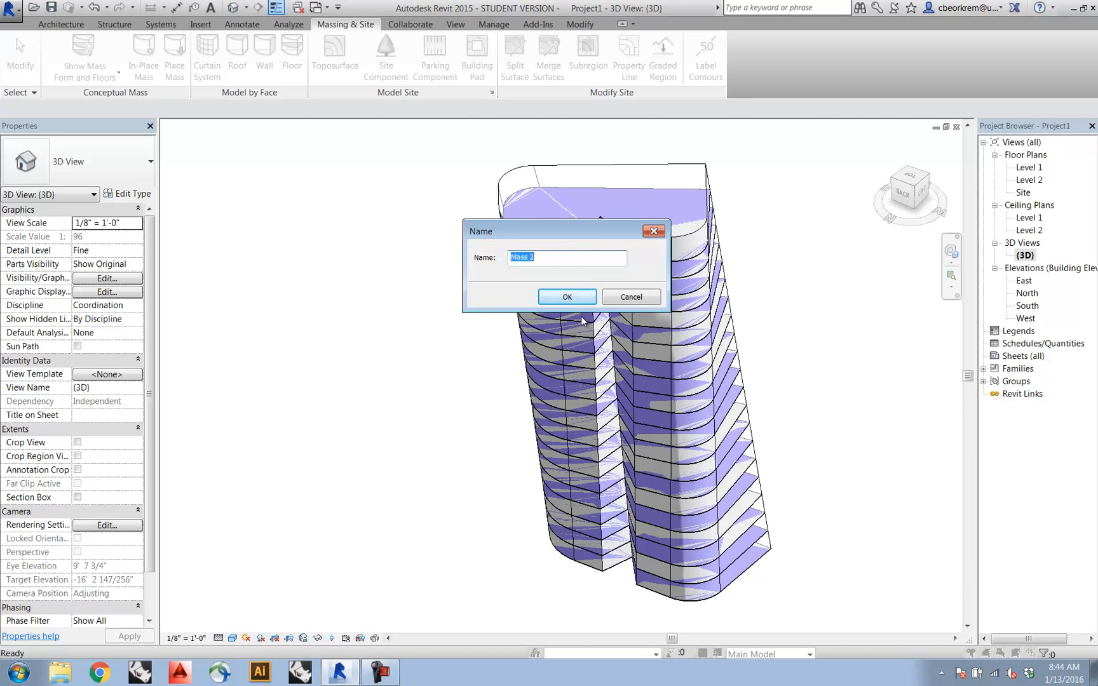
{"action": "left_click", "coordinate": [553, 296]}
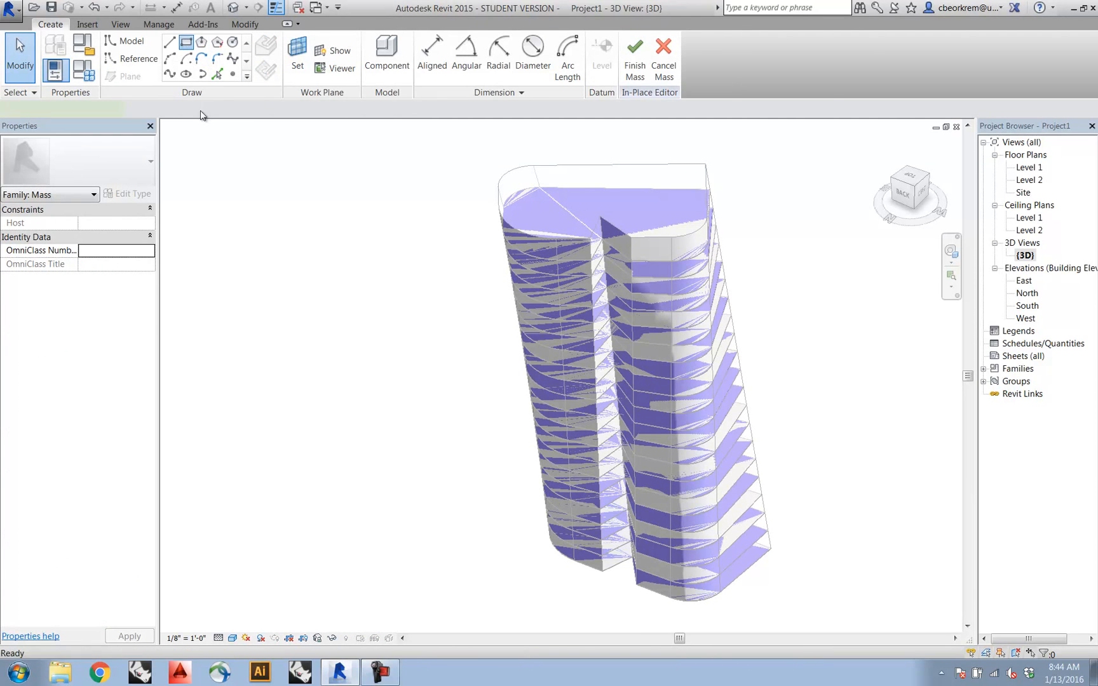
- Sketch a rectangle about 96 ft long on one side on Level 1, beside the tower
{"action": "left_click", "coordinate": [186, 42]}
{"action": "left_click", "coordinate": [312, 412]}
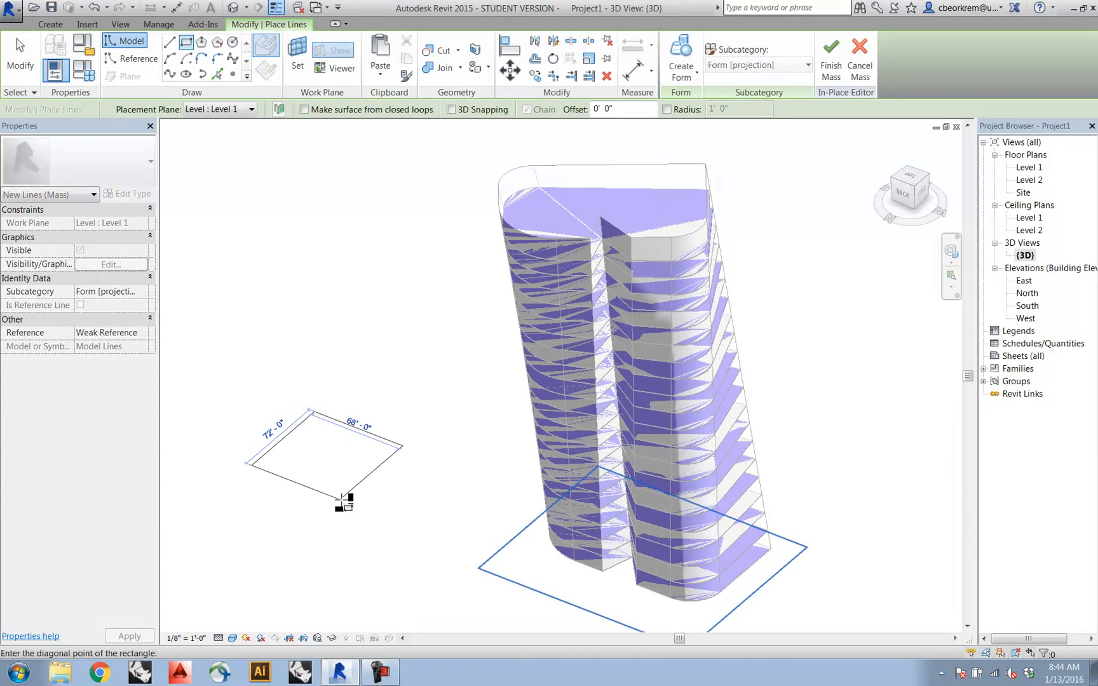
{"action": "left_click", "coordinate": [359, 528]}
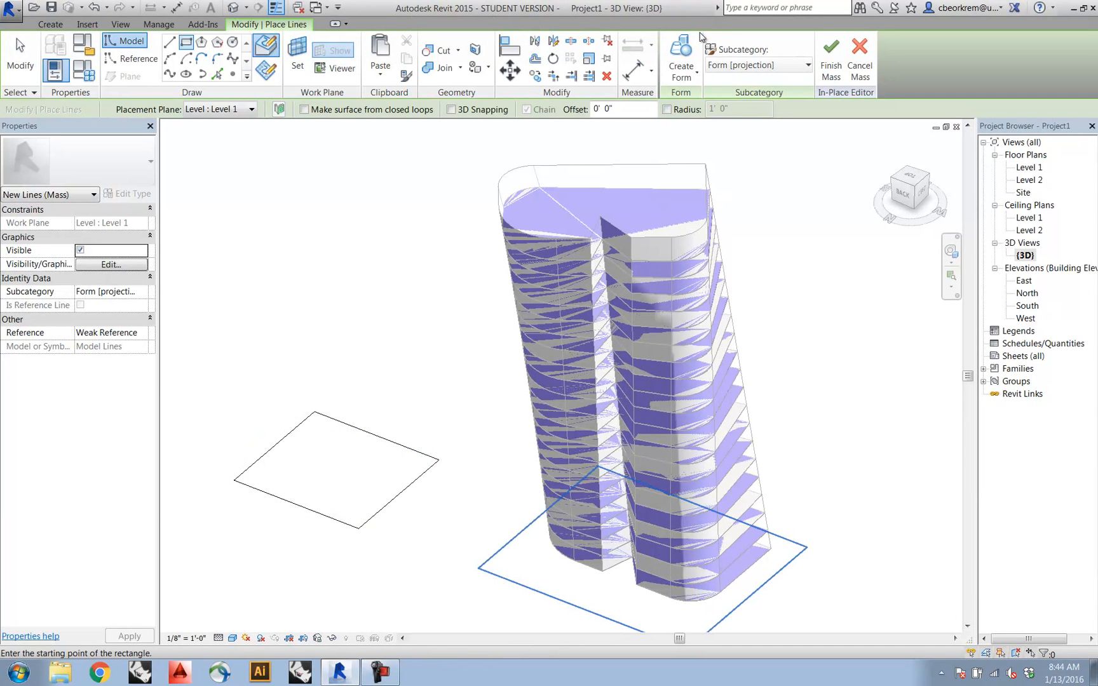
{"action": "key", "text": "Escape"}
{"action": "key", "text": "Escape"}
- Select the whole rectangle outline and create a solid form from it
{"action": "key", "text": "Tab"}
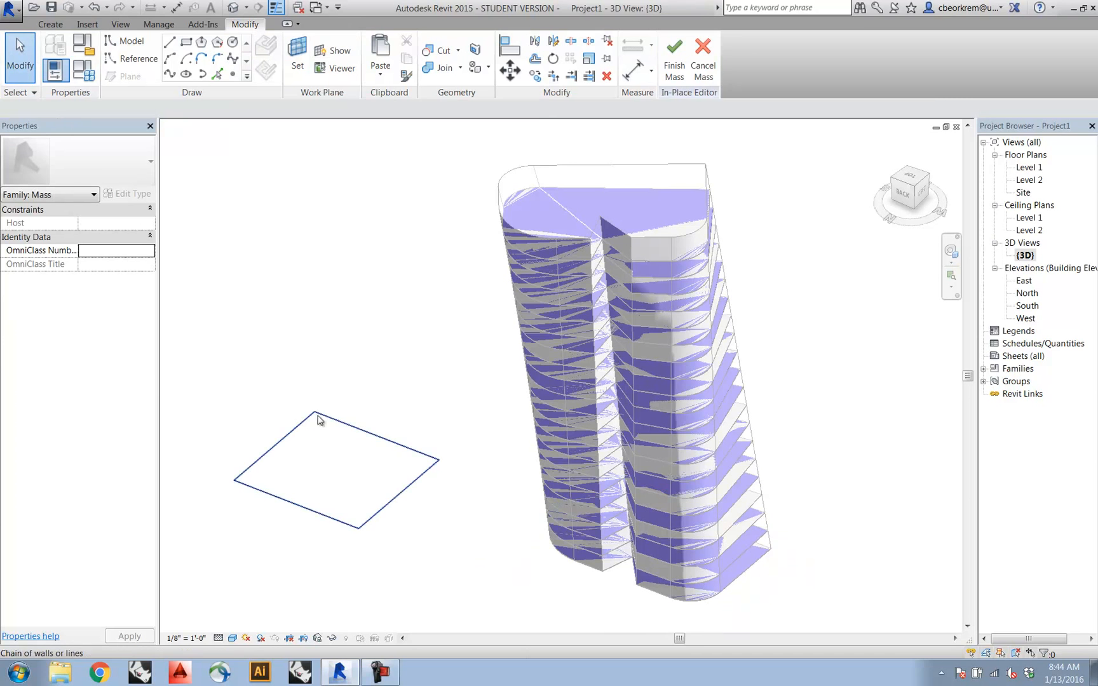
{"action": "left_click", "coordinate": [353, 424]}
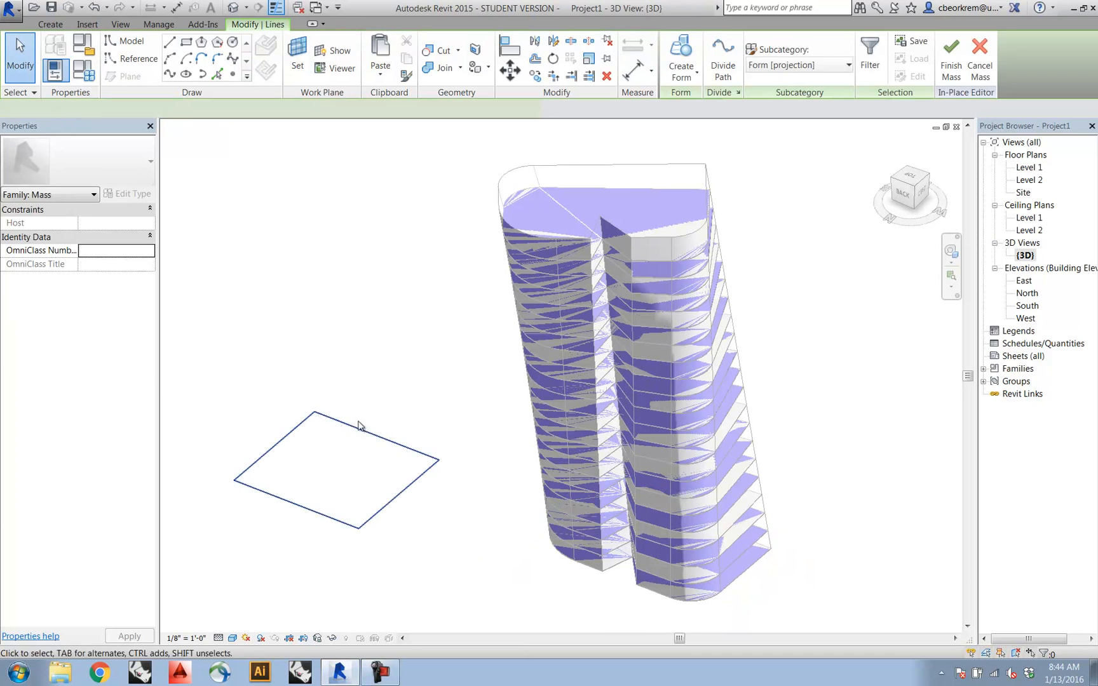
{"action": "left_click", "coordinate": [673, 51]}
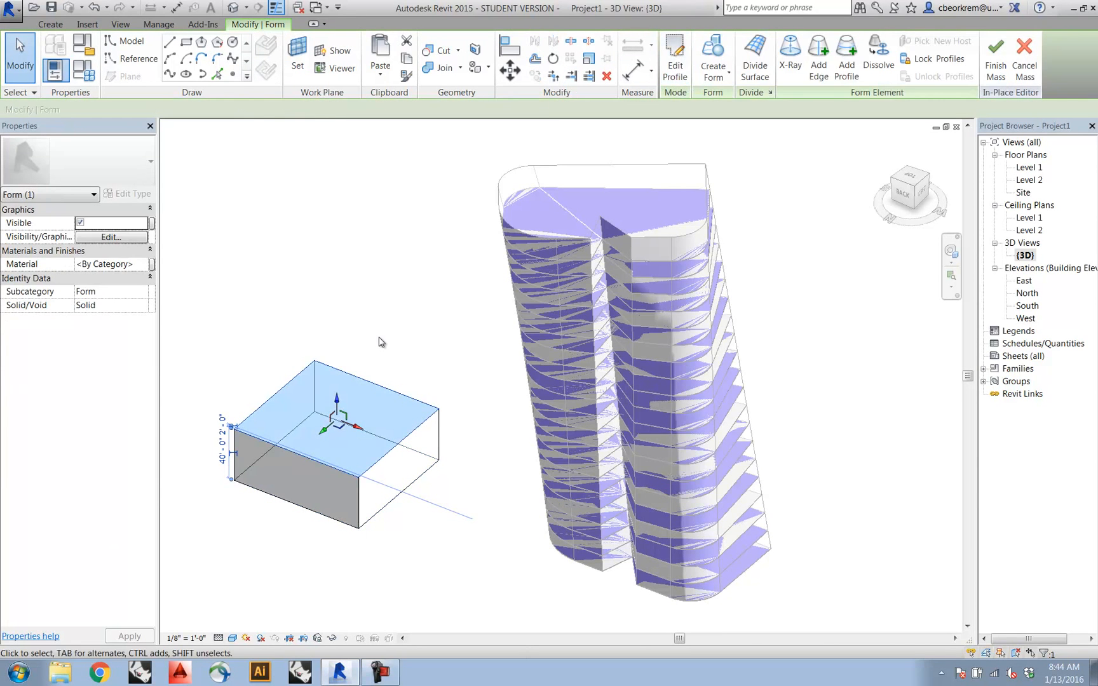
- Raise the box's top face and set the form's height to 300 ft
{"action": "left_click_drag", "start_coordinate": [336, 406], "coordinate": [324, 138]}
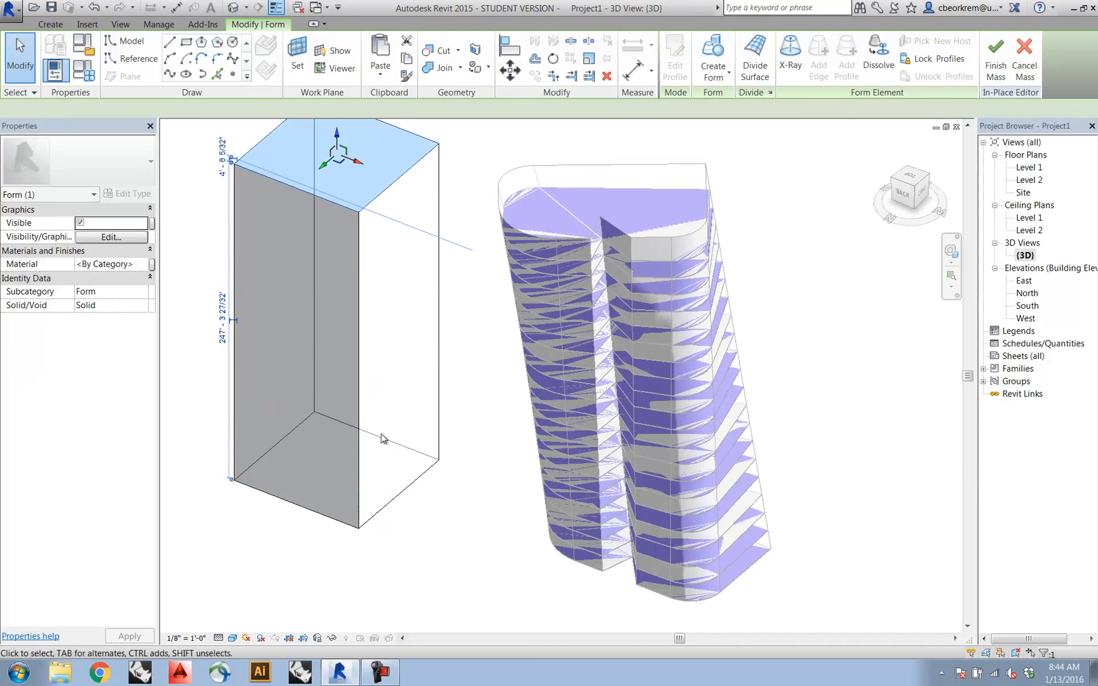
{"action": "mouse_move", "coordinate": [375, 394]}
{"action": "middle_mouse_down"}
{"action": "mouse_move", "coordinate": [400, 444]}
{"action": "mouse_move", "coordinate": [375, 411]}
{"action": "middle_mouse_up"}
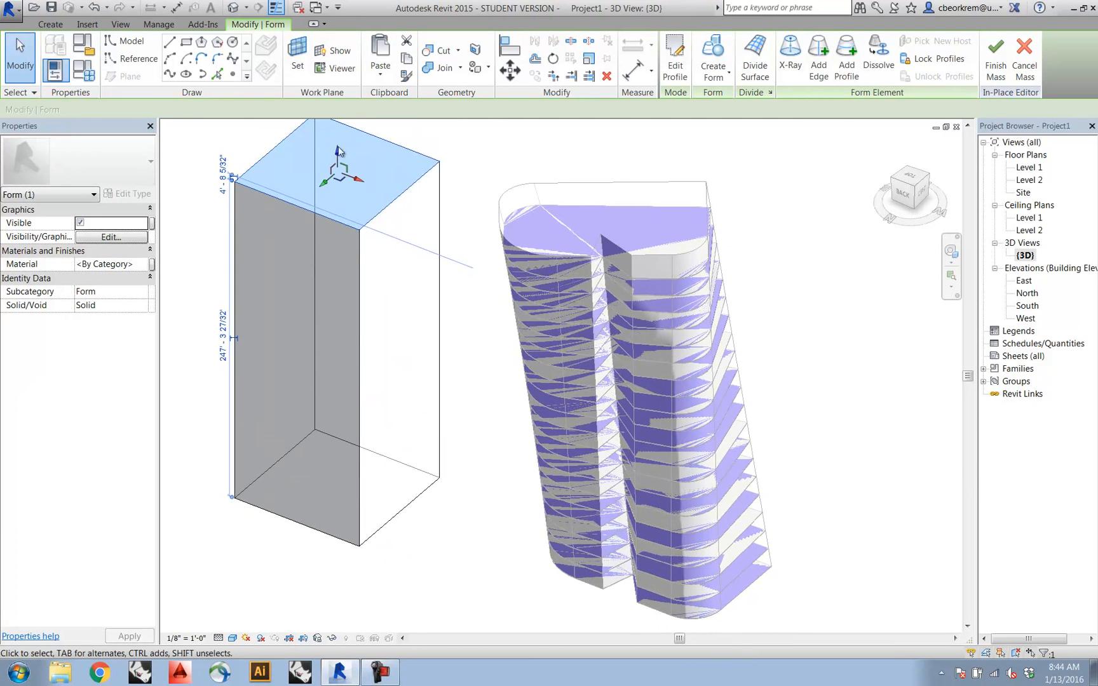
{"action": "middle_click_drag", "start_coordinate": [317, 304], "coordinate": [464, 367], "text": "shift"}
{"action": "left_click", "coordinate": [294, 432]}
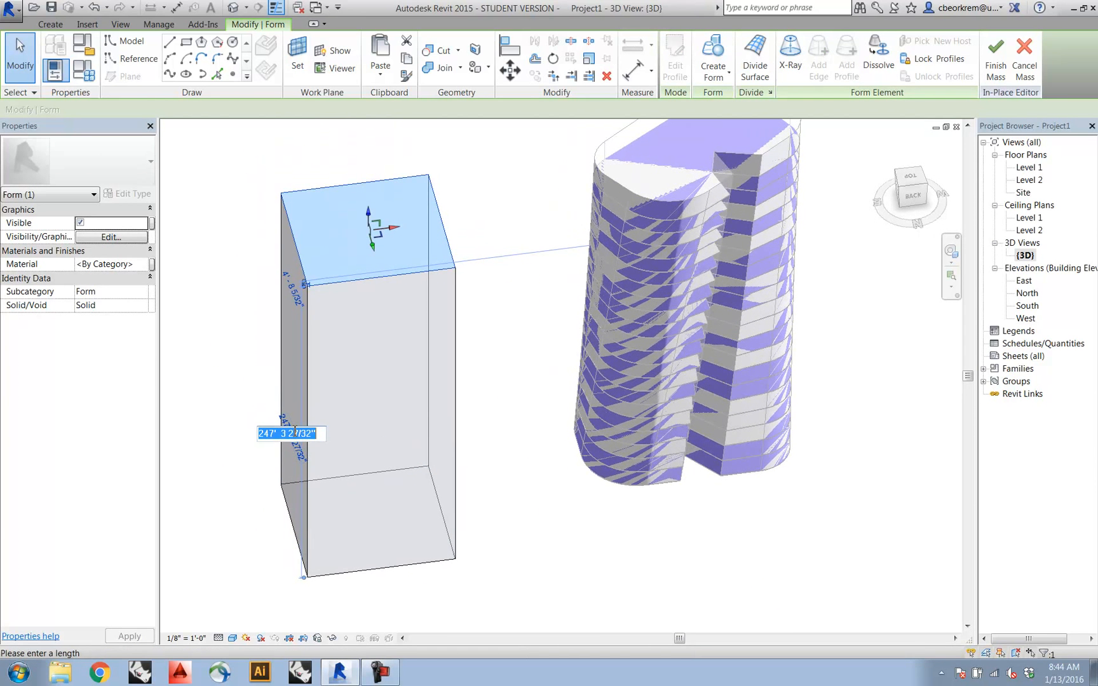
{"action": "type", "text": "300"}
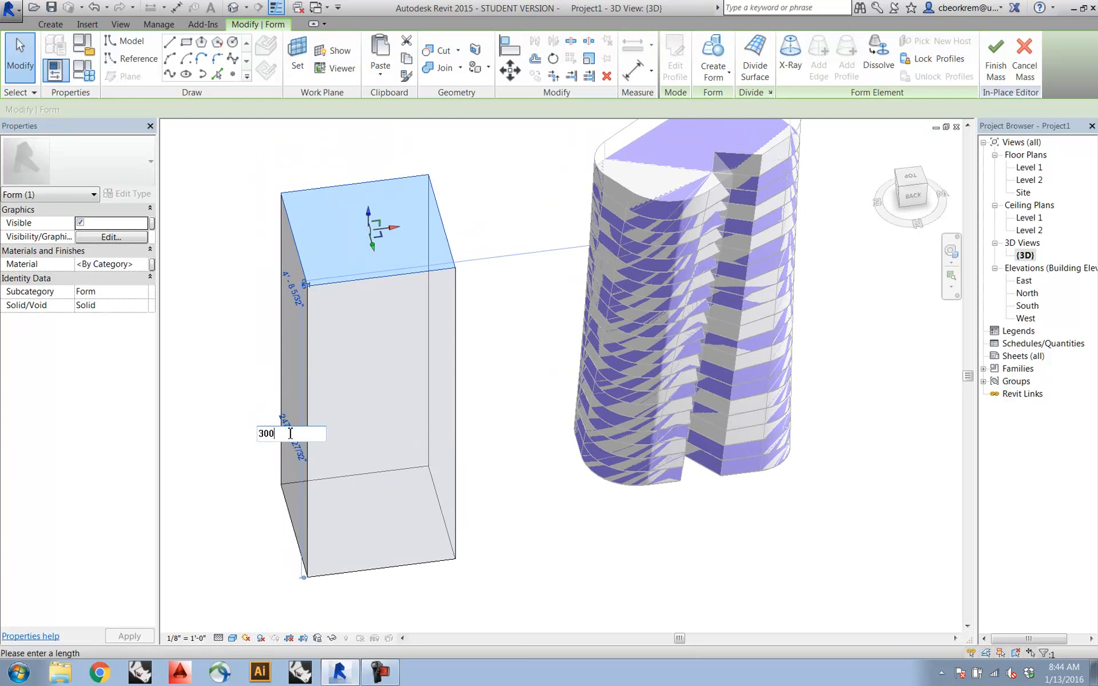
{"action": "key", "text": "Return"}
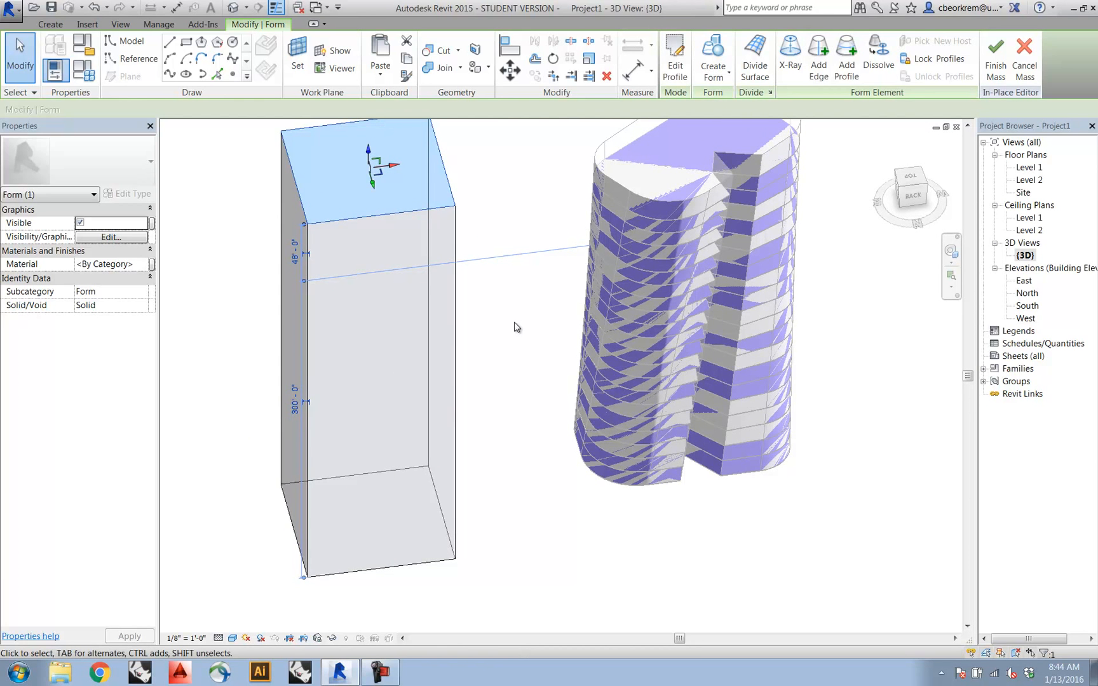
{"action": "left_click", "coordinate": [516, 327]}
- Turn on X-Ray for the box form to expose its corner points and profiles
{"action": "middle_click_drag", "start_coordinate": [523, 327], "coordinate": [490, 277]}
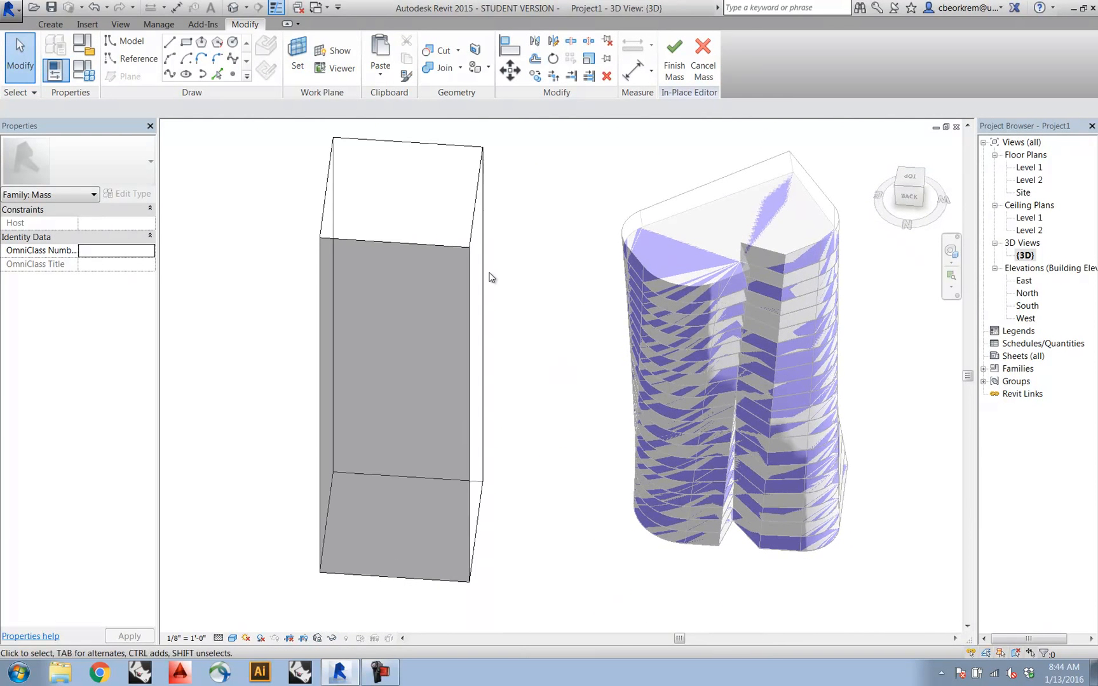
{"action": "left_click", "coordinate": [477, 209]}
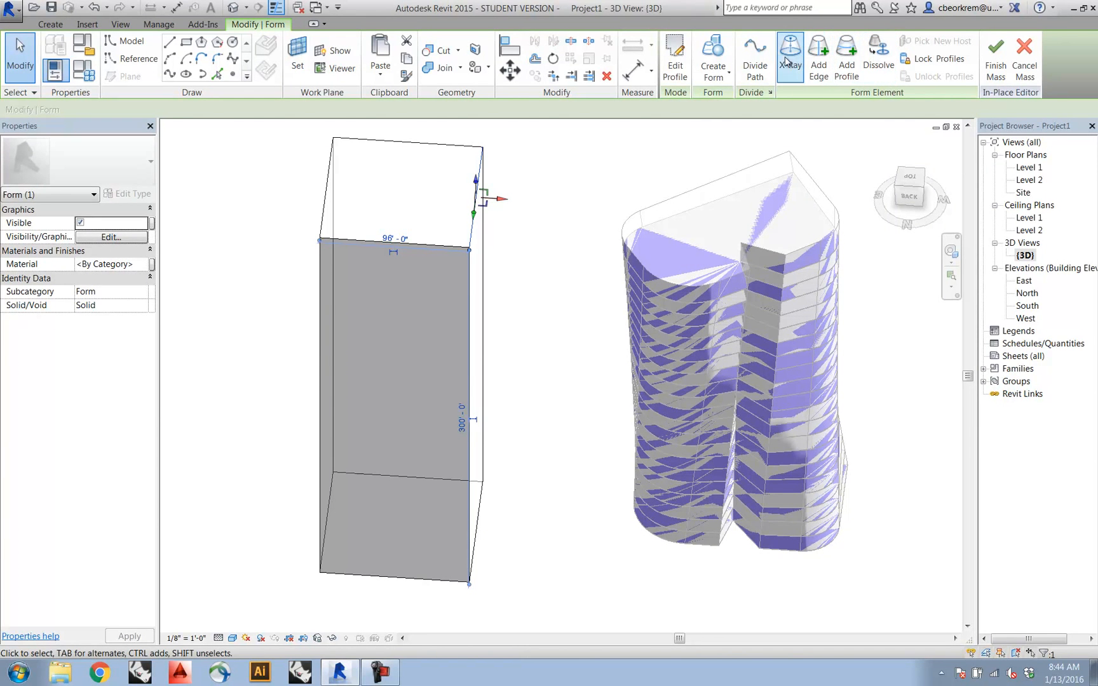
{"action": "left_click", "coordinate": [791, 54]}
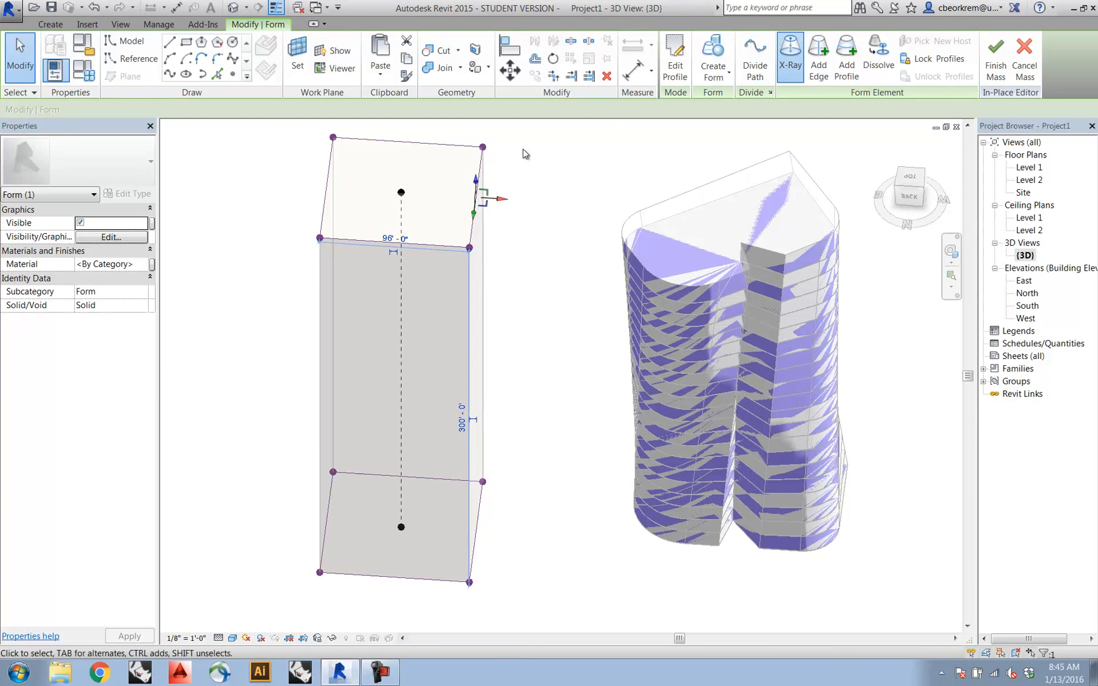
- Reshape the box's top by moving a back corner point inward and lowering the diagonally opposite front corner point
{"action": "left_click", "coordinate": [335, 139]}
{"action": "left_click_drag", "start_coordinate": [347, 154], "coordinate": [374, 176]}
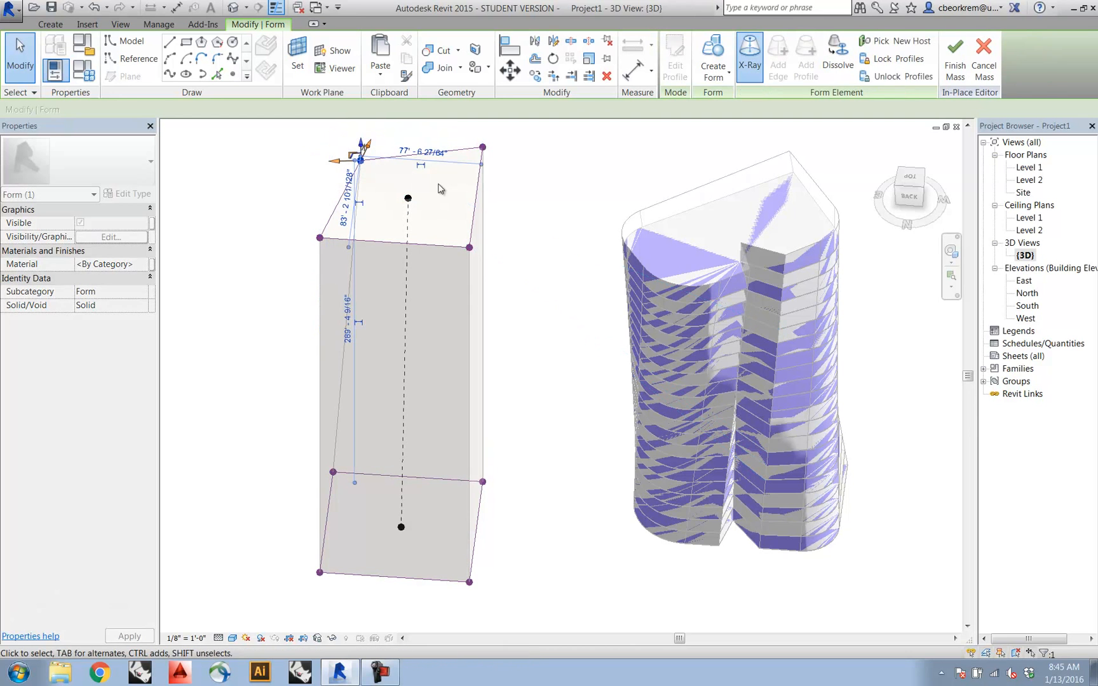
{"action": "left_click_drag", "start_coordinate": [471, 252], "coordinate": [471, 292]}
- Raise the other back corner point of the box's top face well above its neighbours
{"action": "middle_click_drag", "start_coordinate": [470, 267], "coordinate": [507, 229], "text": "shift"}
{"action": "left_click", "coordinate": [410, 130]}
{"action": "middle_click_drag", "start_coordinate": [409, 130], "coordinate": [485, 311], "text": "shift"}
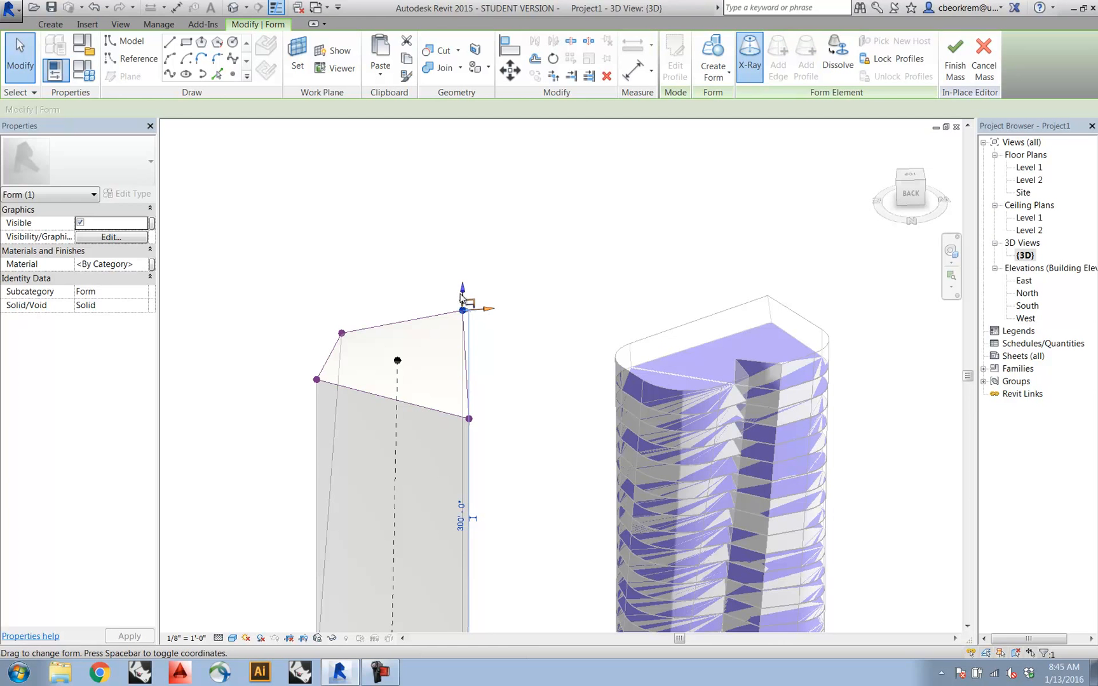
{"action": "left_click_drag", "start_coordinate": [463, 297], "coordinate": [465, 149]}
- Raise one corner point of the box's base above the ground plane and clear the selection
{"action": "middle_click_drag", "start_coordinate": [492, 336], "coordinate": [632, 230], "text": "shift"}
{"action": "middle_click_drag", "start_coordinate": [579, 303], "coordinate": [687, 157]}
{"action": "middle_click_drag", "start_coordinate": [477, 342], "coordinate": [525, 345], "text": "shift"}
{"action": "left_click", "coordinate": [531, 505]}
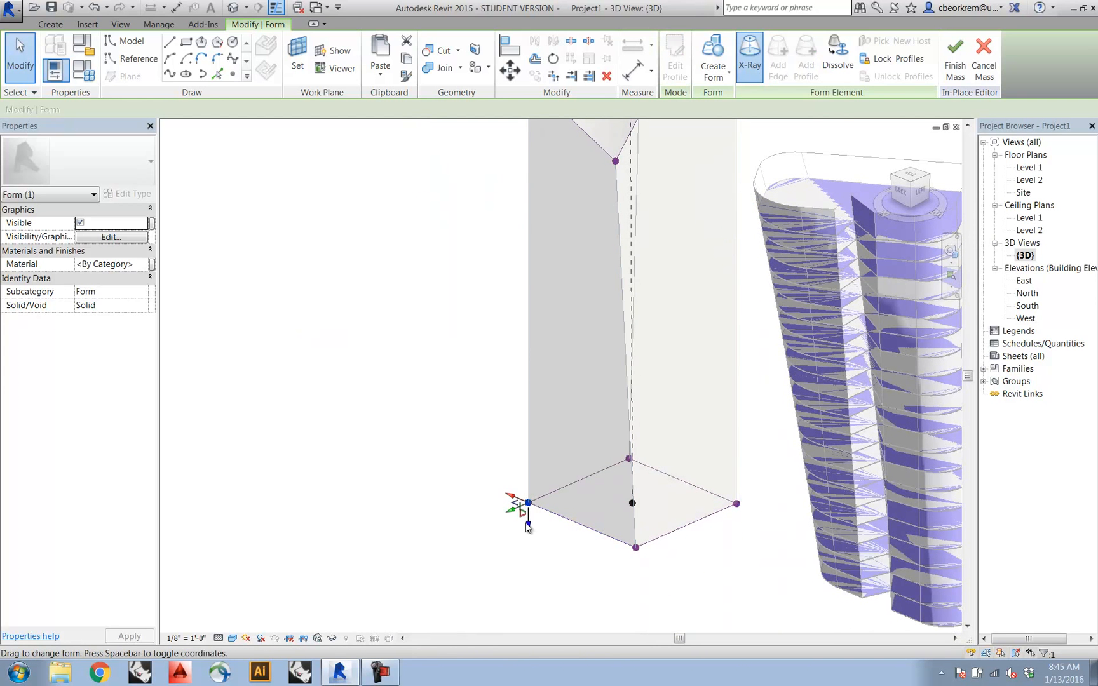
{"action": "left_click_drag", "start_coordinate": [530, 505], "coordinate": [534, 488]}
{"action": "left_click", "coordinate": [476, 471]}
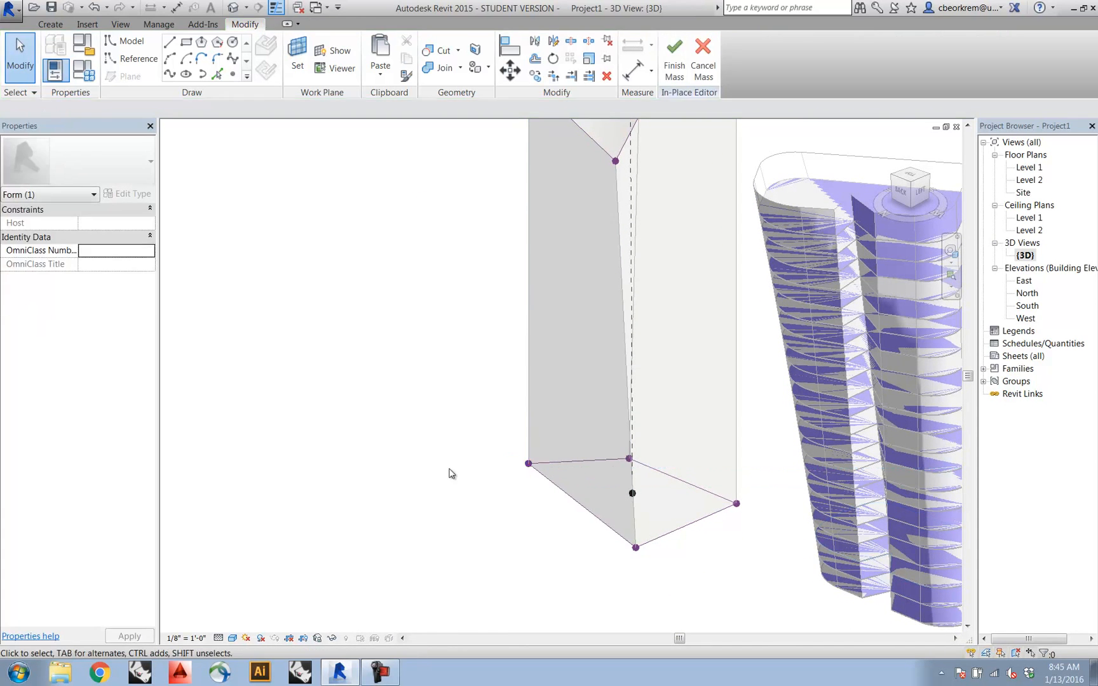
- Move two diagonally opposite corner points of the box's top face inward, as seen in plan
{"action": "middle_click_drag", "start_coordinate": [481, 470], "coordinate": [480, 559], "text": "shift"}
{"action": "middle_click_drag", "start_coordinate": [579, 481], "coordinate": [577, 470], "text": "shift"}
{"action": "middle_click_drag", "start_coordinate": [551, 279], "coordinate": [436, 365], "text": "shift"}
{"action": "left_click", "coordinate": [435, 365]}
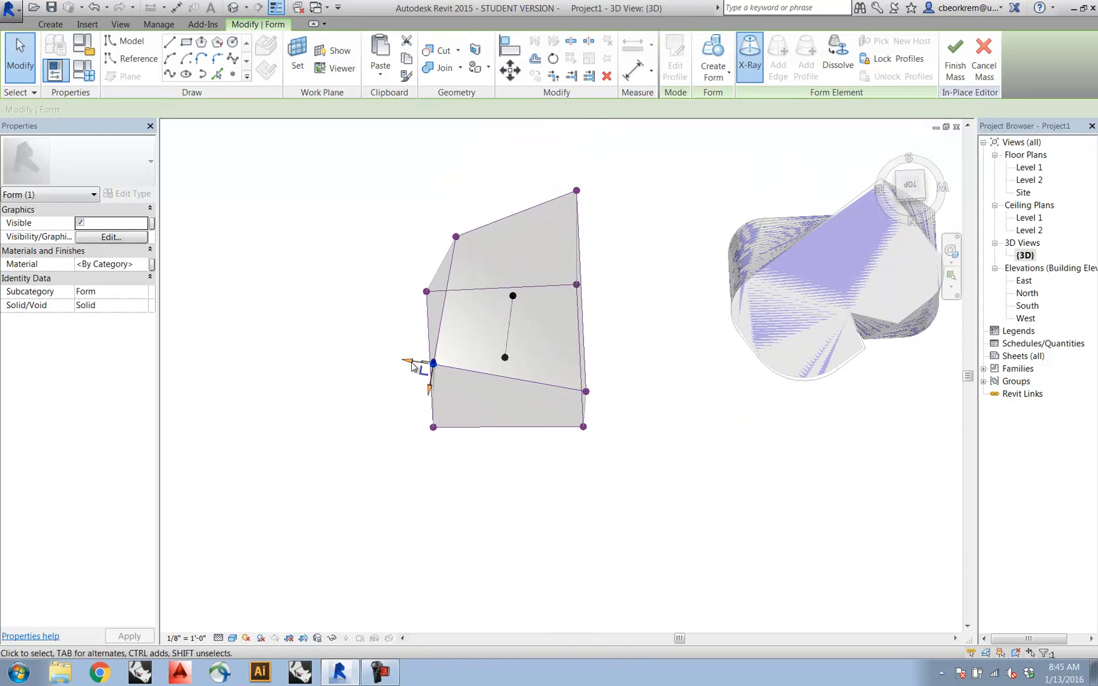
{"action": "left_click_drag", "start_coordinate": [436, 371], "coordinate": [478, 380]}
{"action": "left_click", "coordinate": [577, 190]}
{"action": "left_click_drag", "start_coordinate": [575, 196], "coordinate": [577, 251]}
{"action": "middle_click_drag", "start_coordinate": [635, 386], "coordinate": [554, 252], "text": "shift"}
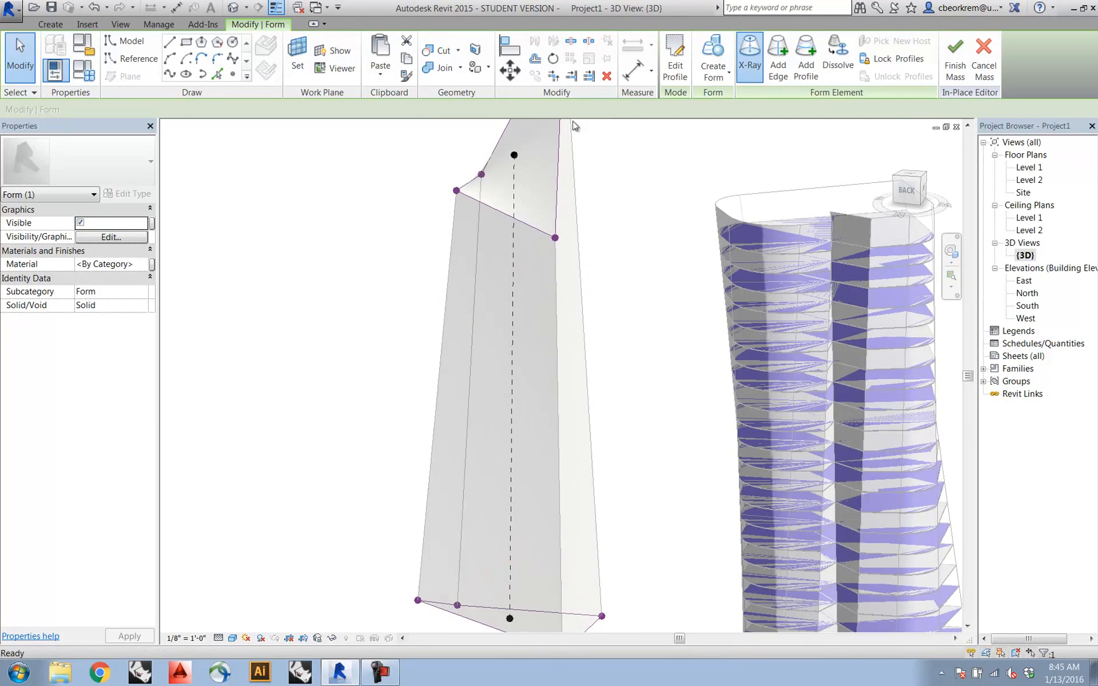
- Lower the front corner point of the box's sloping top face and clear the selection
{"action": "left_click", "coordinate": [555, 240]}
{"action": "left_click_drag", "start_coordinate": [557, 219], "coordinate": [559, 286]}
{"action": "left_click", "coordinate": [620, 270]}
{"action": "middle_click_drag", "start_coordinate": [621, 269], "coordinate": [456, 411], "text": "shift"}
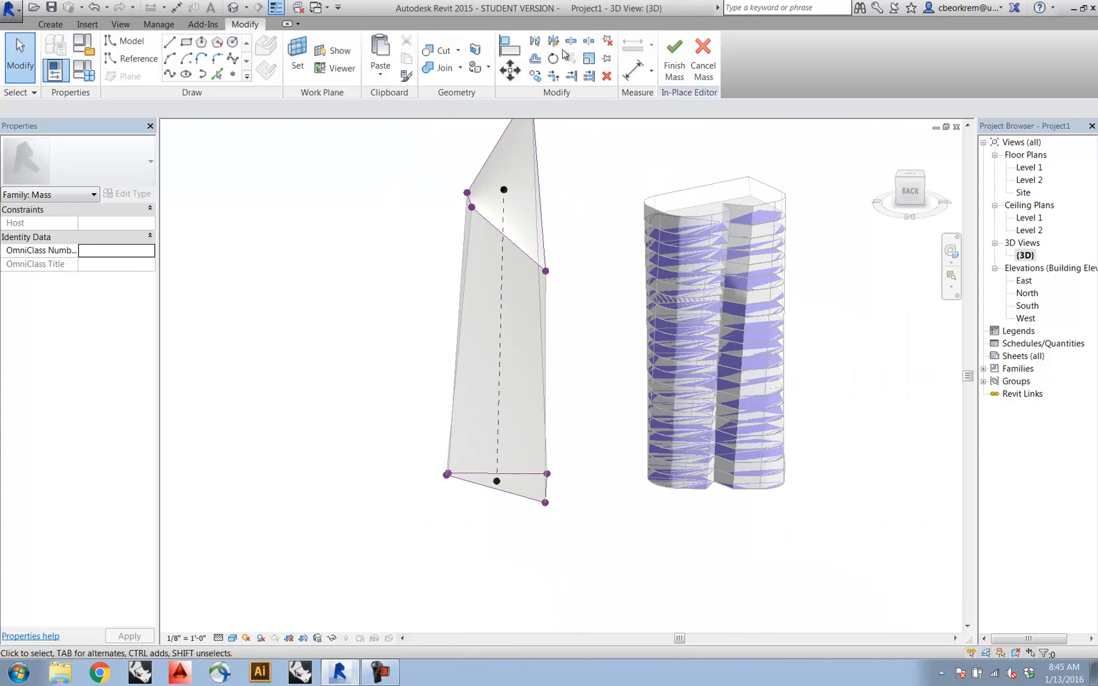
- Add a profile to the box form about midway between its base and top
{"action": "left_click", "coordinate": [501, 164]}
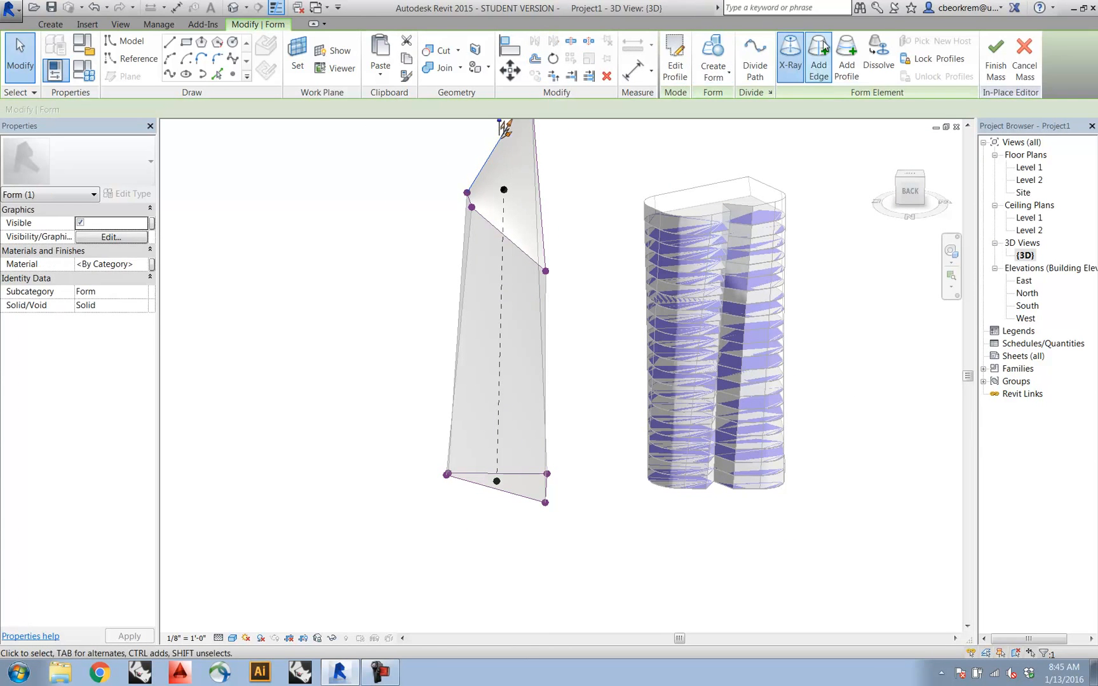
{"action": "left_click", "coordinate": [851, 67]}
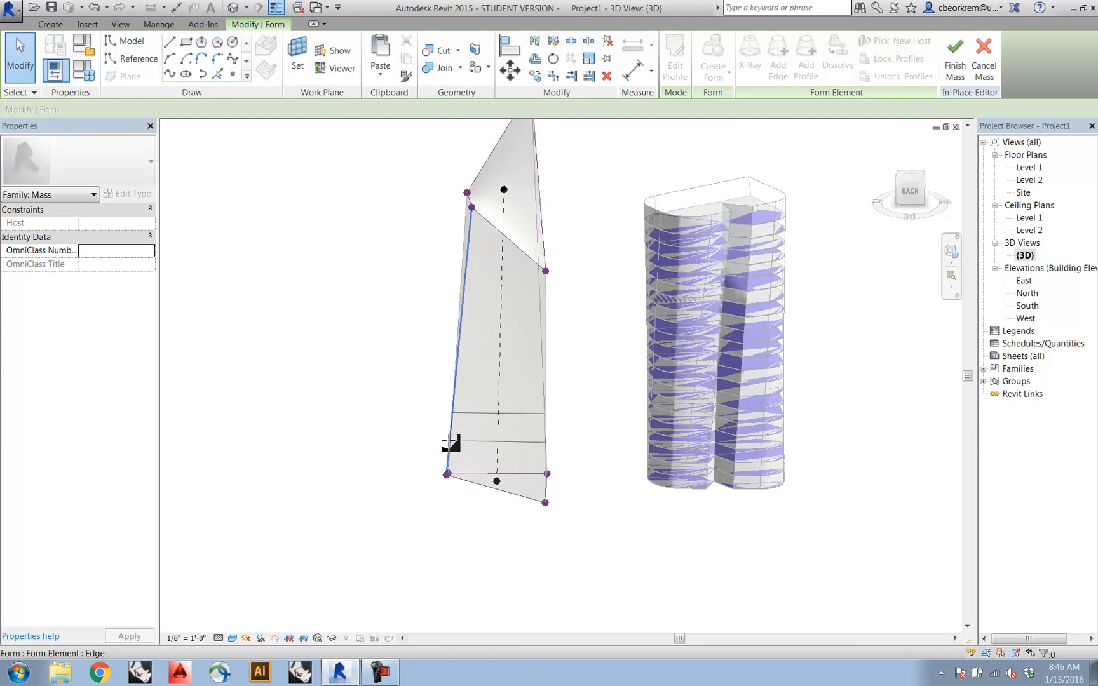
{"action": "left_click", "coordinate": [458, 359]}
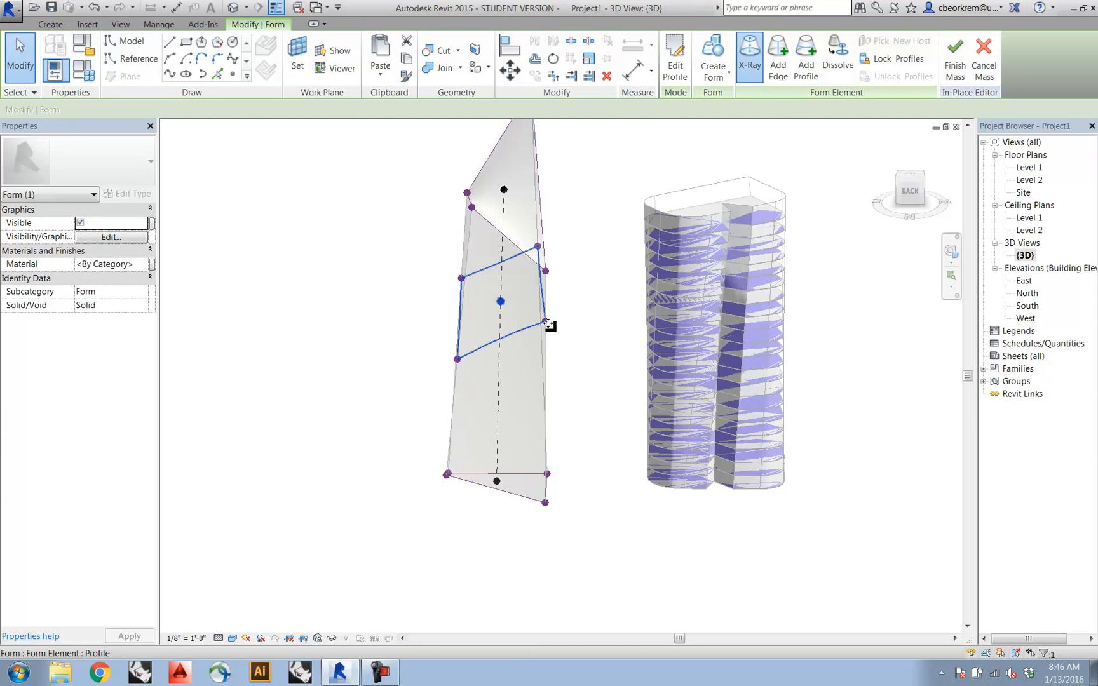
{"action": "middle_click_drag", "start_coordinate": [593, 385], "coordinate": [568, 343]}
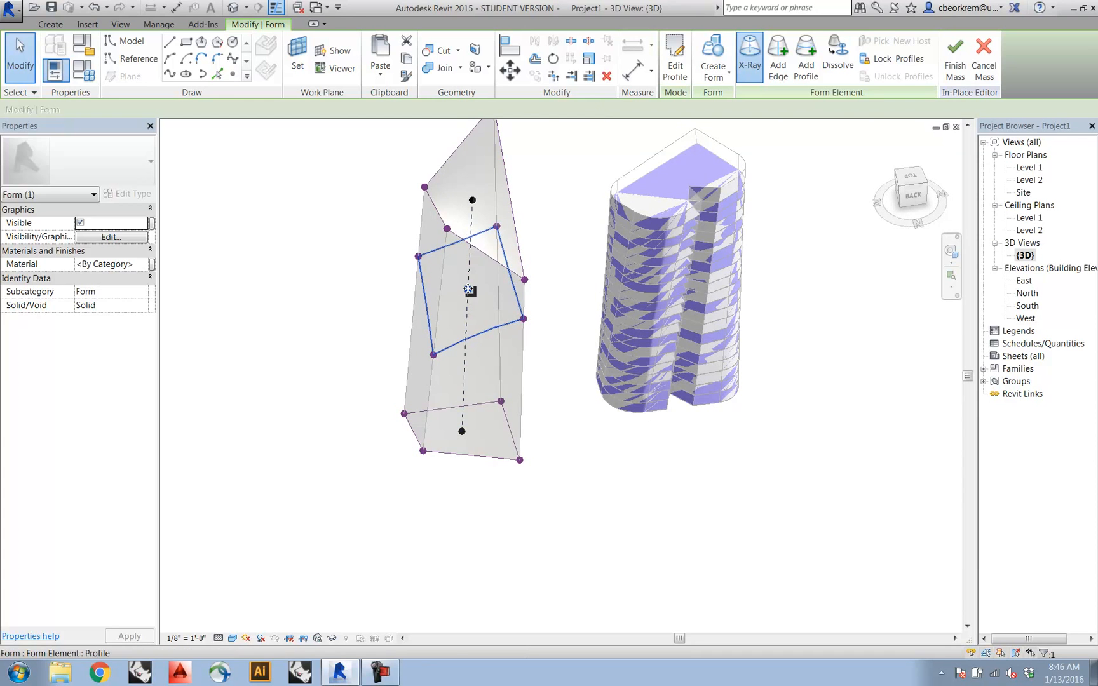
- Shift the added middle profile sideways so the form's vertical edges bow into curves
{"action": "left_click_drag", "start_coordinate": [471, 290], "coordinate": [488, 296]}
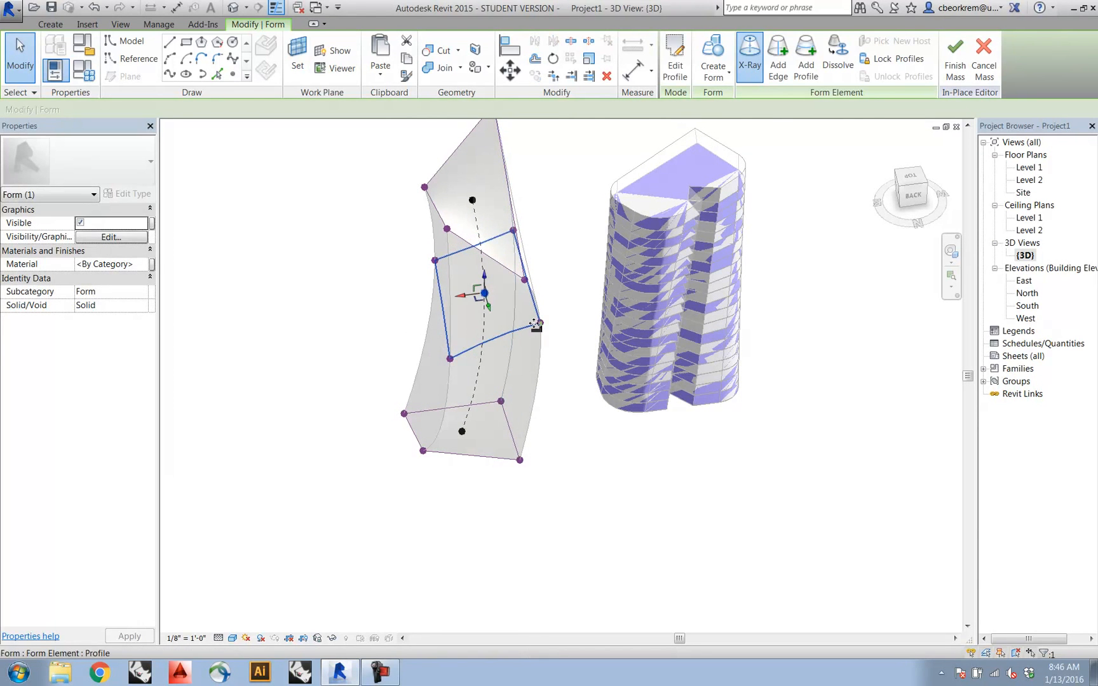
{"action": "mouse_move", "coordinate": [462, 300]}
{"action": "left_mouse_down"}
{"action": "mouse_move", "coordinate": [424, 294]}
{"action": "mouse_move", "coordinate": [450, 302]}
{"action": "left_mouse_up"}
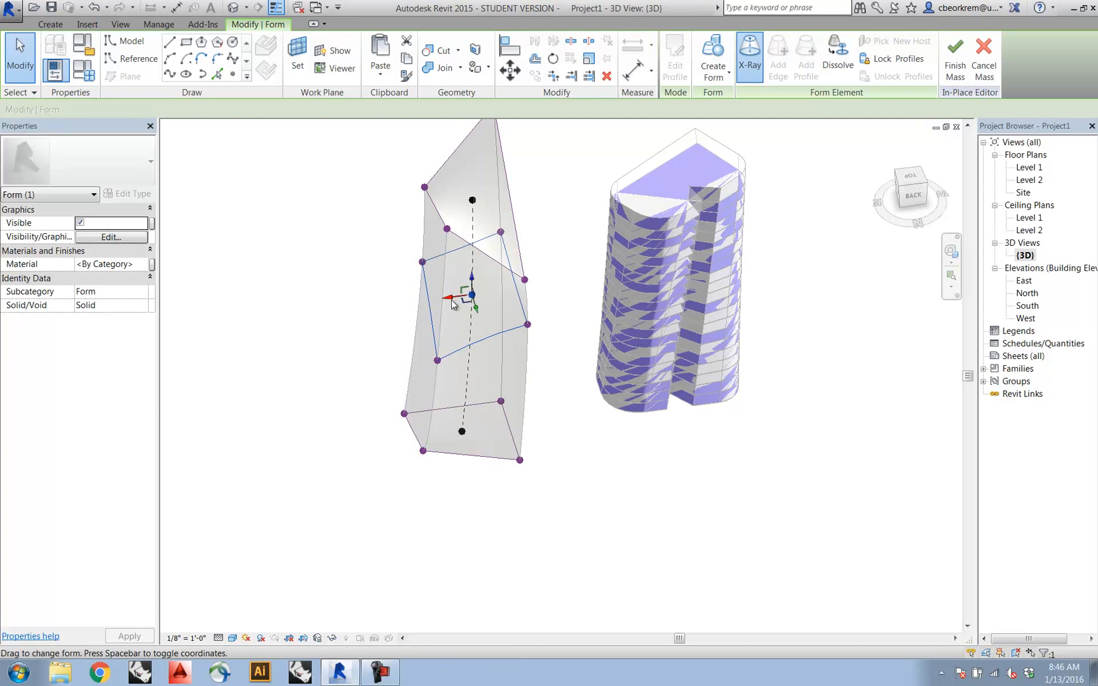
{"action": "left_click_drag", "start_coordinate": [452, 300], "coordinate": [443, 301]}
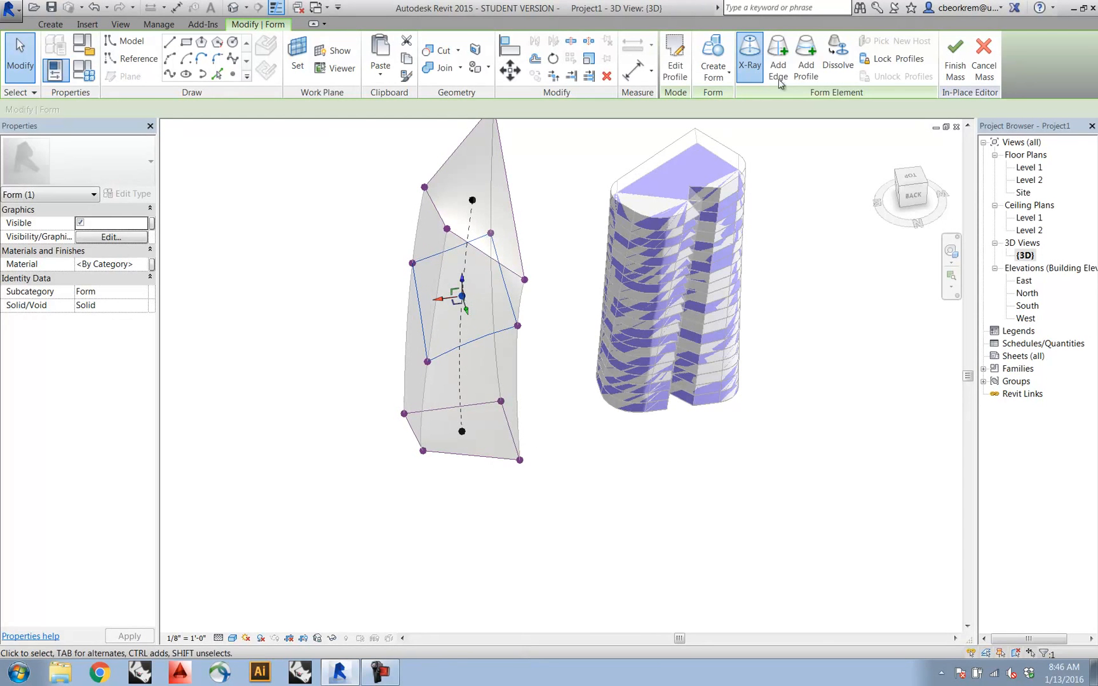
- Try to add a vertical edge to one of the form's side faces
{"action": "left_click", "coordinate": [512, 127]}
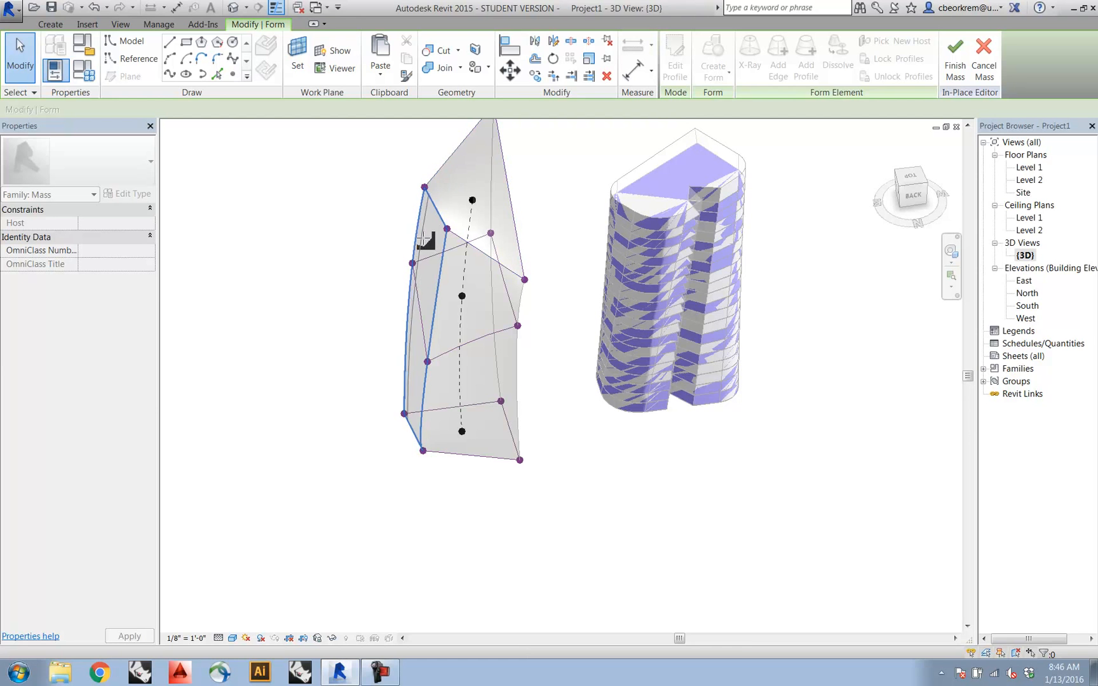
{"action": "left_click_drag", "start_coordinate": [431, 245], "coordinate": [423, 187]}
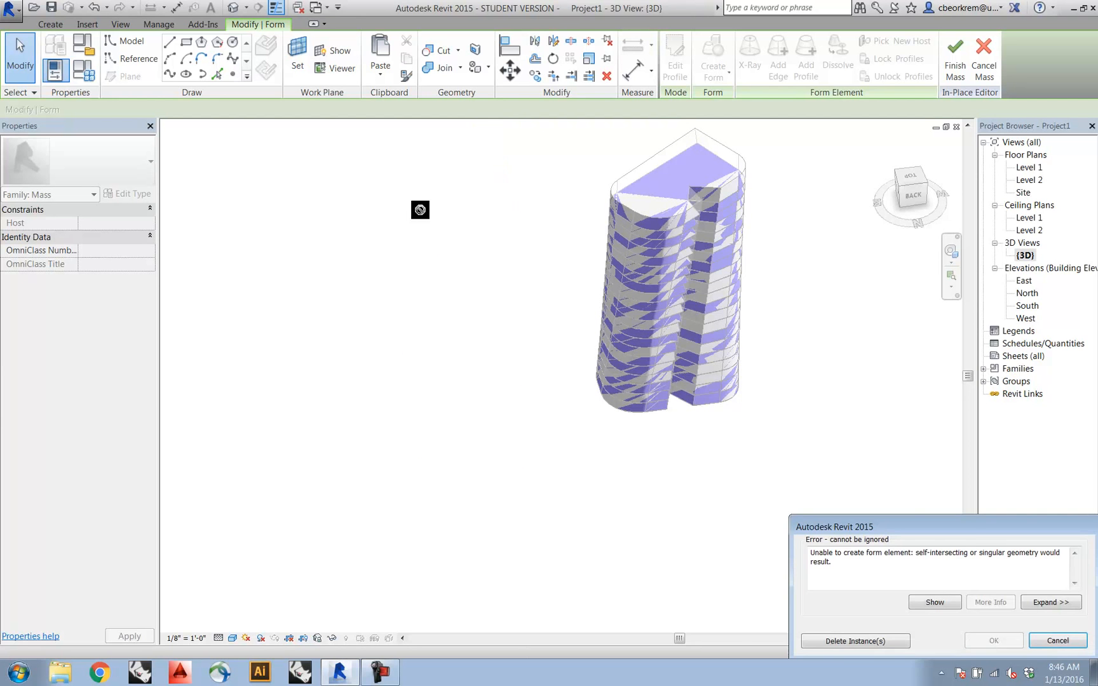
{"action": "left_click", "coordinate": [855, 641]}
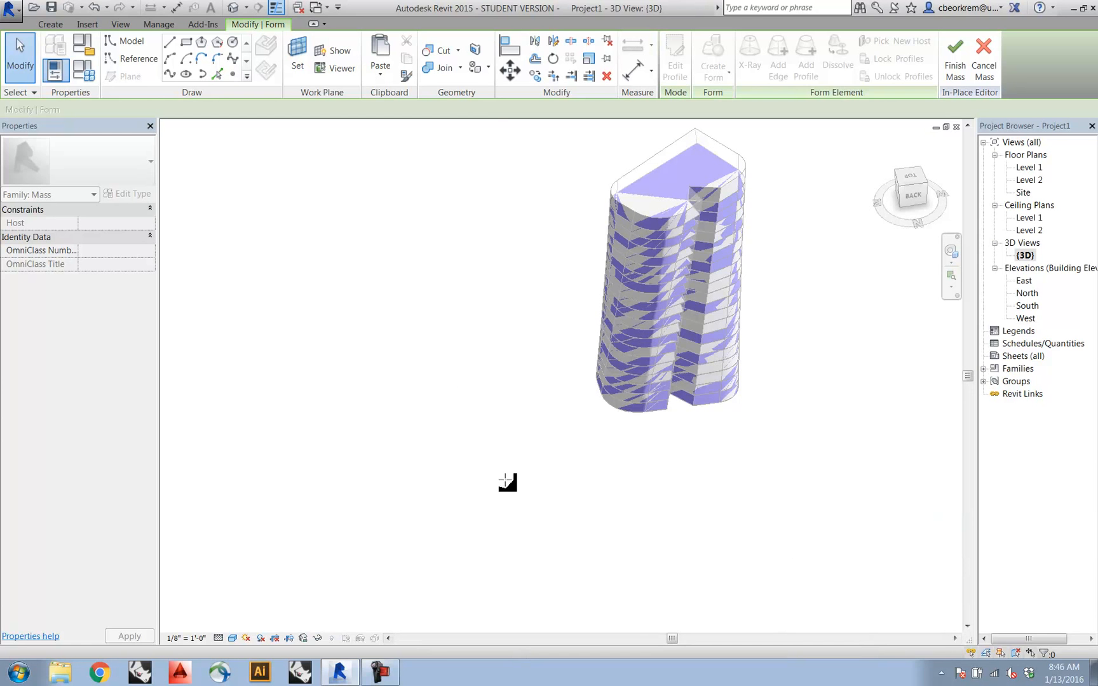
{"action": "key", "text": "ctrl+z"}
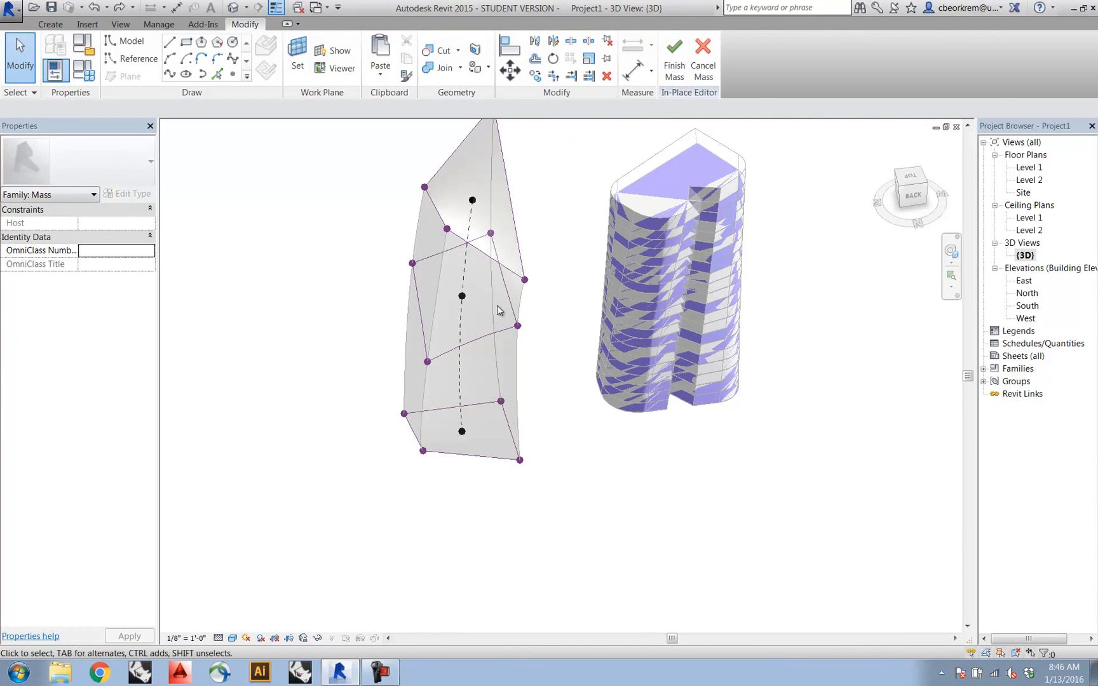
{"action": "left_click", "coordinate": [419, 241]}
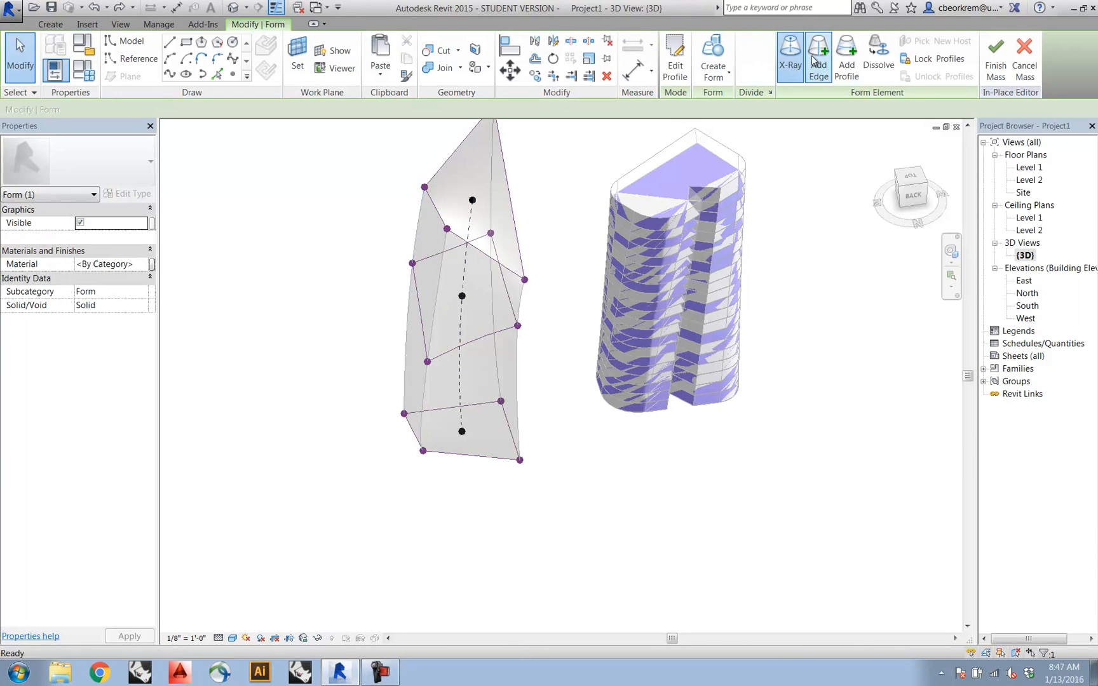
{"action": "left_click", "coordinate": [474, 317]}
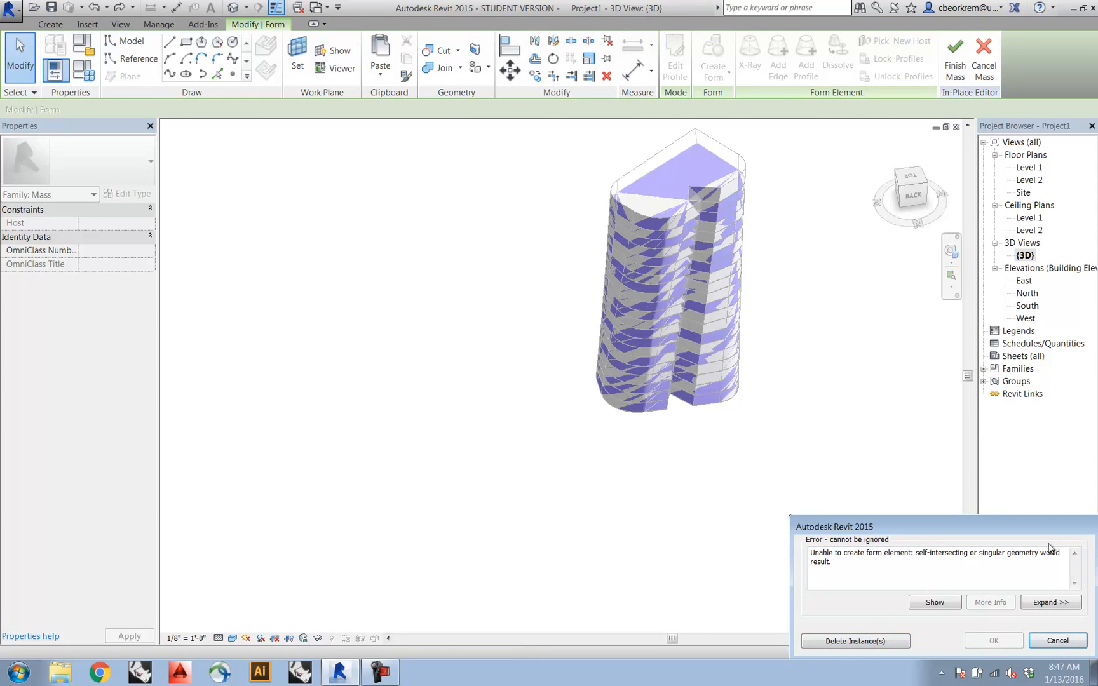
{"action": "left_click", "coordinate": [1058, 641]}
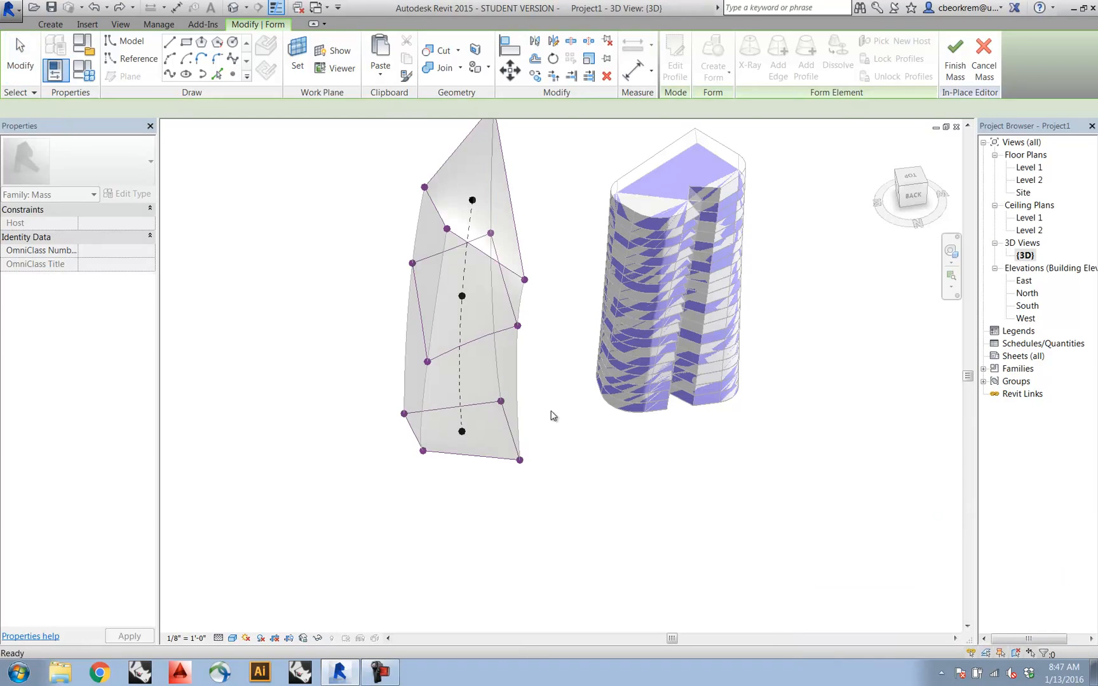
- Add a vertical edge to the form's side face through the middle profile and end the command
{"action": "left_click", "coordinate": [478, 330]}
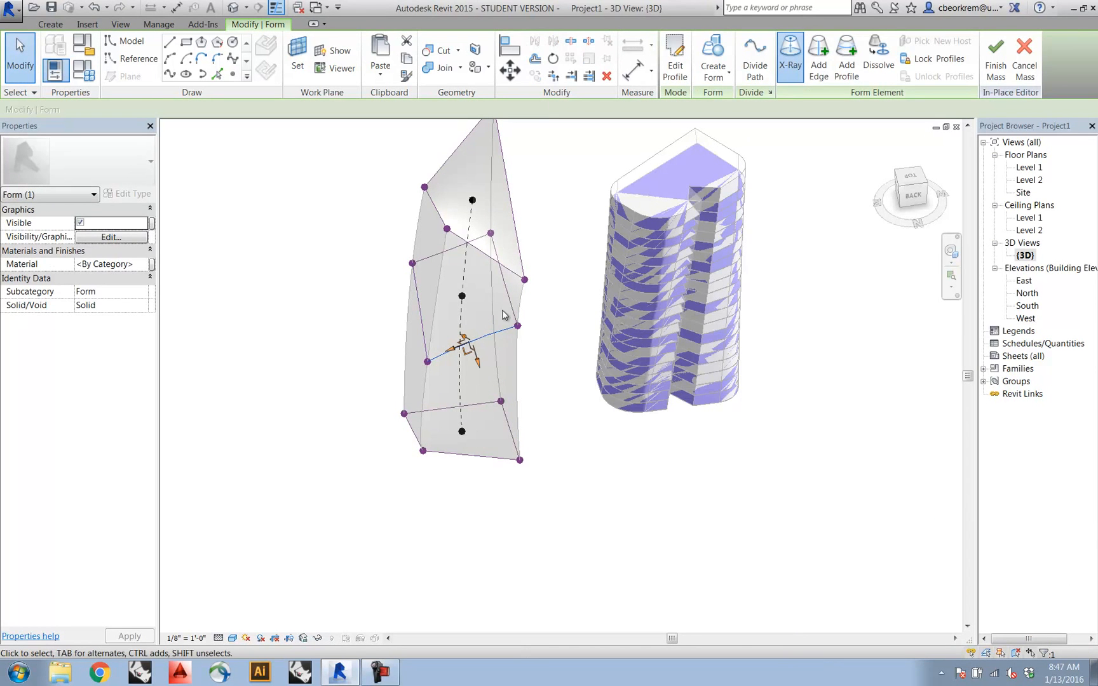
{"action": "left_click", "coordinate": [821, 53]}
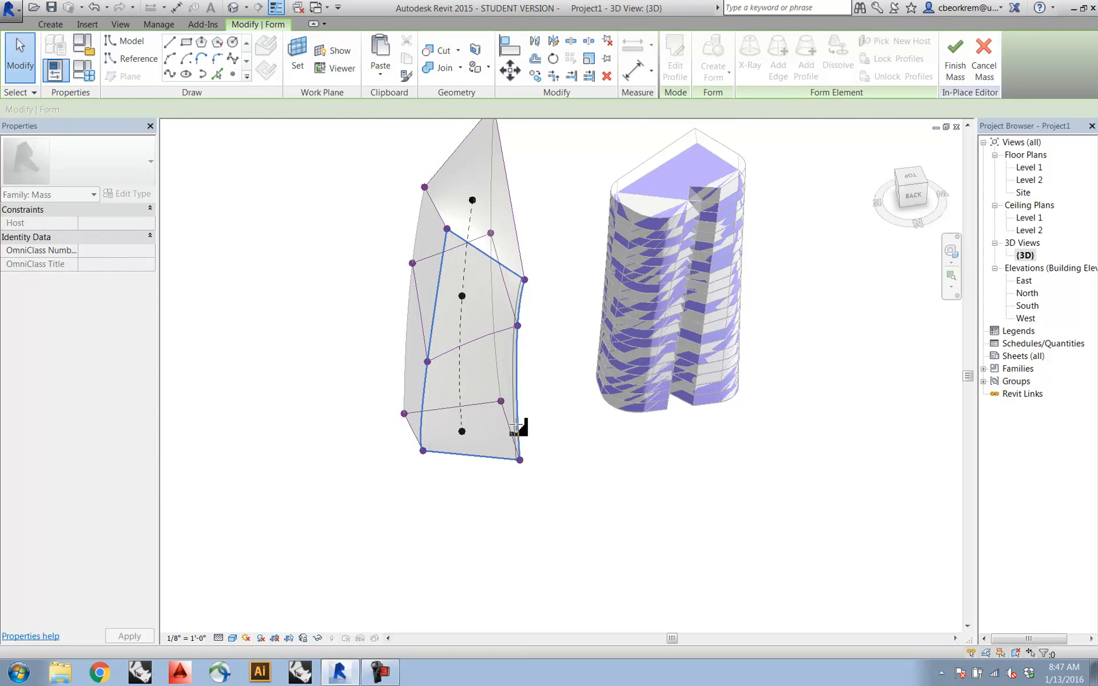
{"action": "left_click", "coordinate": [516, 326]}
{"action": "middle_click_drag", "start_coordinate": [565, 422], "coordinate": [348, 334], "text": "shift"}
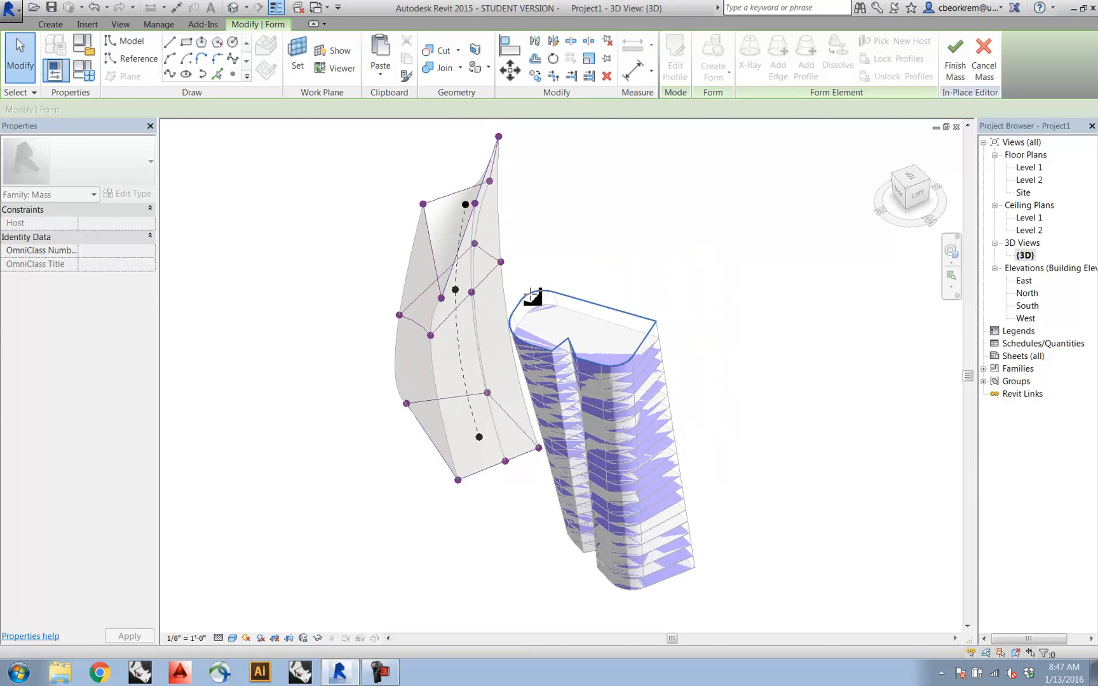
{"action": "key", "text": "Escape"}
{"action": "key", "text": "Escape"}
- Pull the new edge's point on the middle profile outward to bulge the side face, and clear the selection
{"action": "middle_click_drag", "start_coordinate": [503, 363], "coordinate": [582, 390]}
{"action": "scroll", "coordinate": [477, 287], "scroll_direction": "up", "scroll_amount": 3}
{"action": "left_click", "coordinate": [452, 293]}
{"action": "left_click_drag", "start_coordinate": [493, 294], "coordinate": [509, 295]}
{"action": "middle_click_drag", "start_coordinate": [555, 374], "coordinate": [313, 469], "text": "shift"}
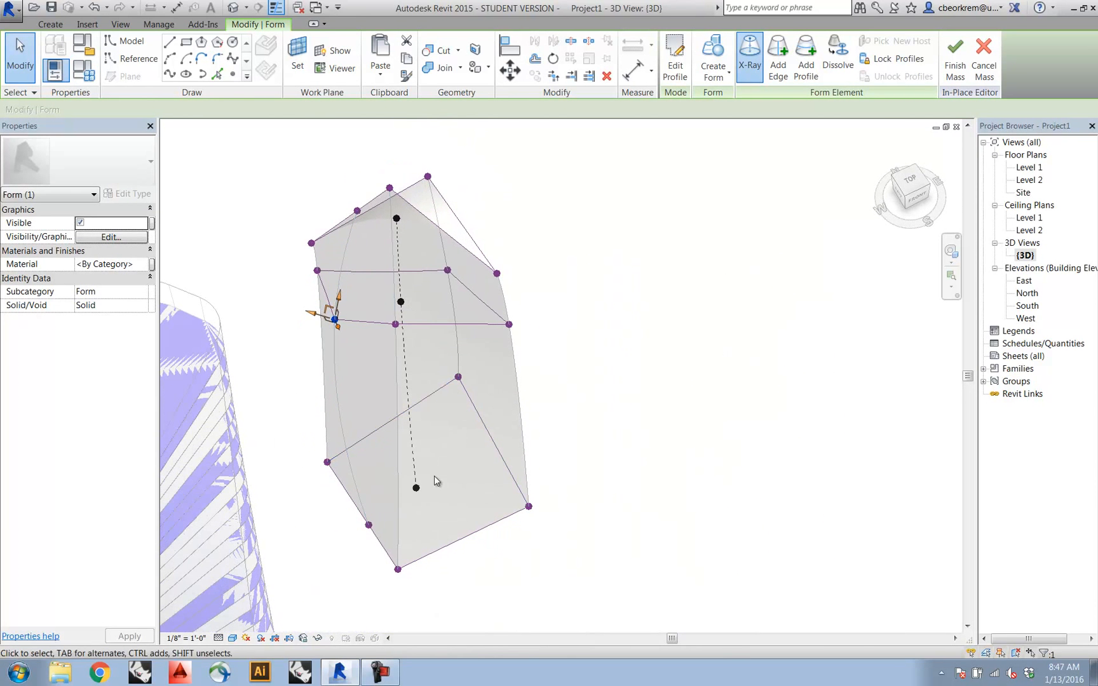
{"action": "left_click", "coordinate": [258, 287]}
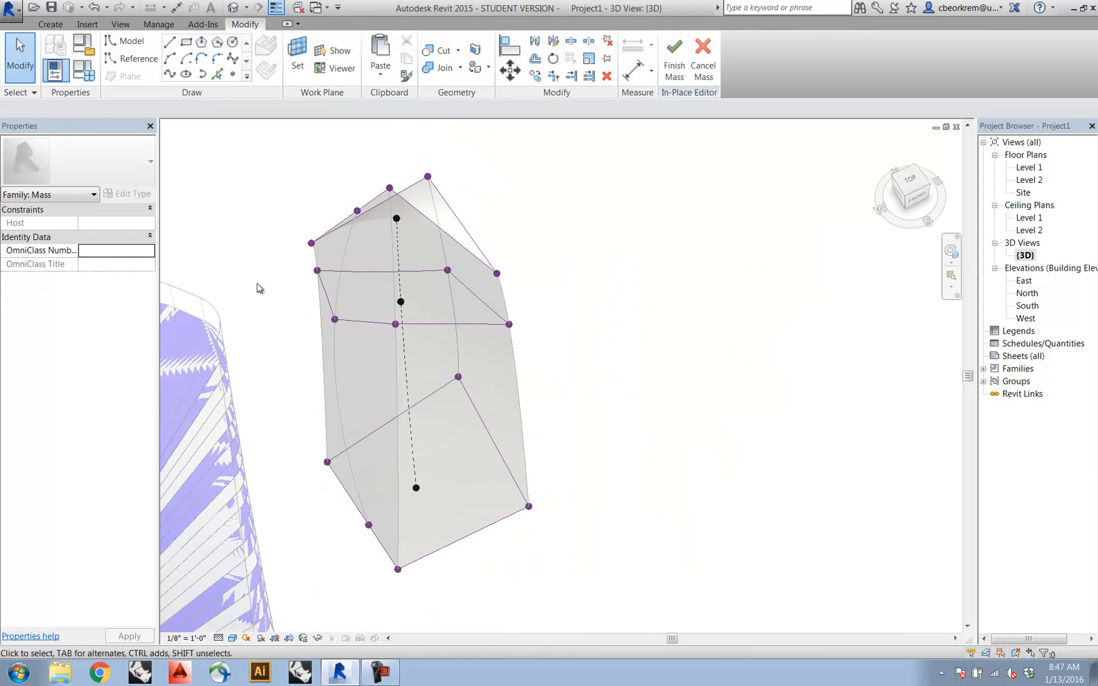
- Turn off X-Ray for the reshaped form and finish the in-place mass
{"action": "left_click", "coordinate": [474, 233]}
{"action": "middle_click_drag", "start_coordinate": [392, 428], "coordinate": [629, 440], "text": "shift"}
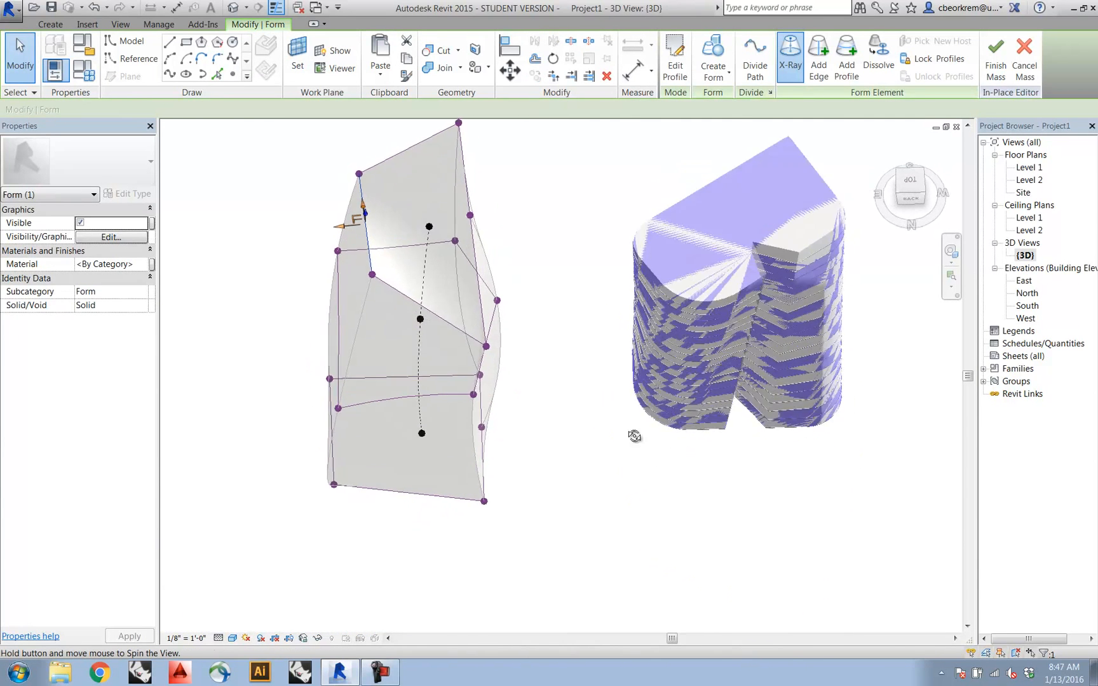
{"action": "left_click", "coordinate": [793, 55]}
{"action": "middle_click_drag", "start_coordinate": [503, 338], "coordinate": [605, 298], "text": "shift"}
{"action": "middle_click_drag", "start_coordinate": [625, 381], "coordinate": [589, 385], "text": "shift"}
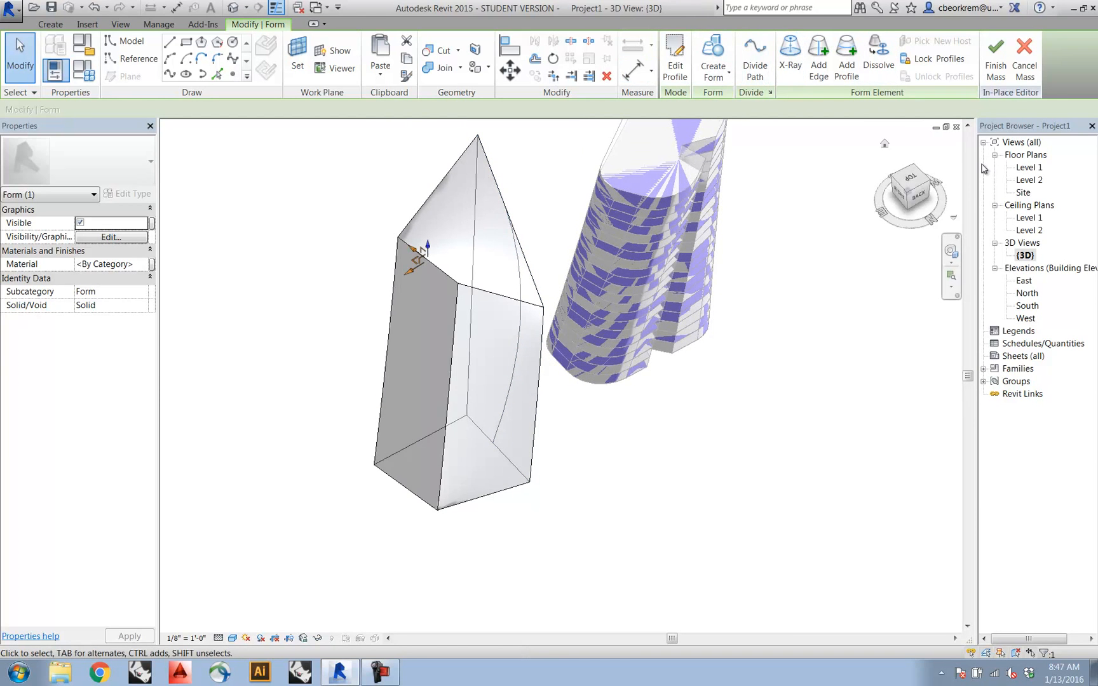
{"action": "left_click", "coordinate": [999, 47]}
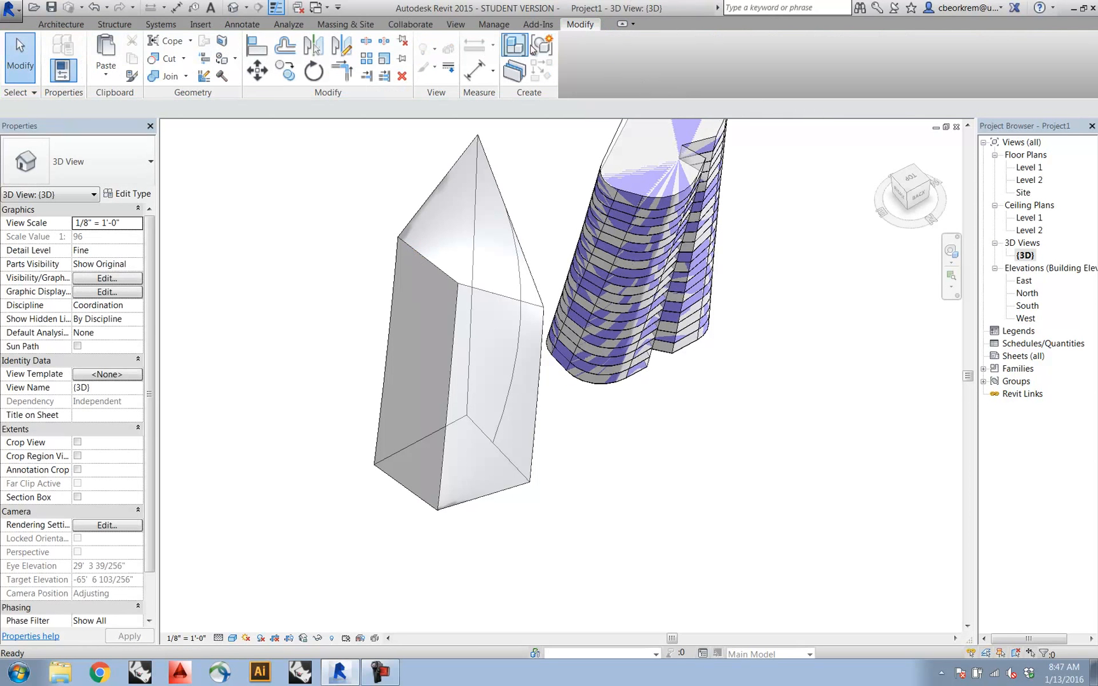
- Reopen the reshaped pointed mass for in-place editing
{"action": "left_click", "coordinate": [345, 24]}
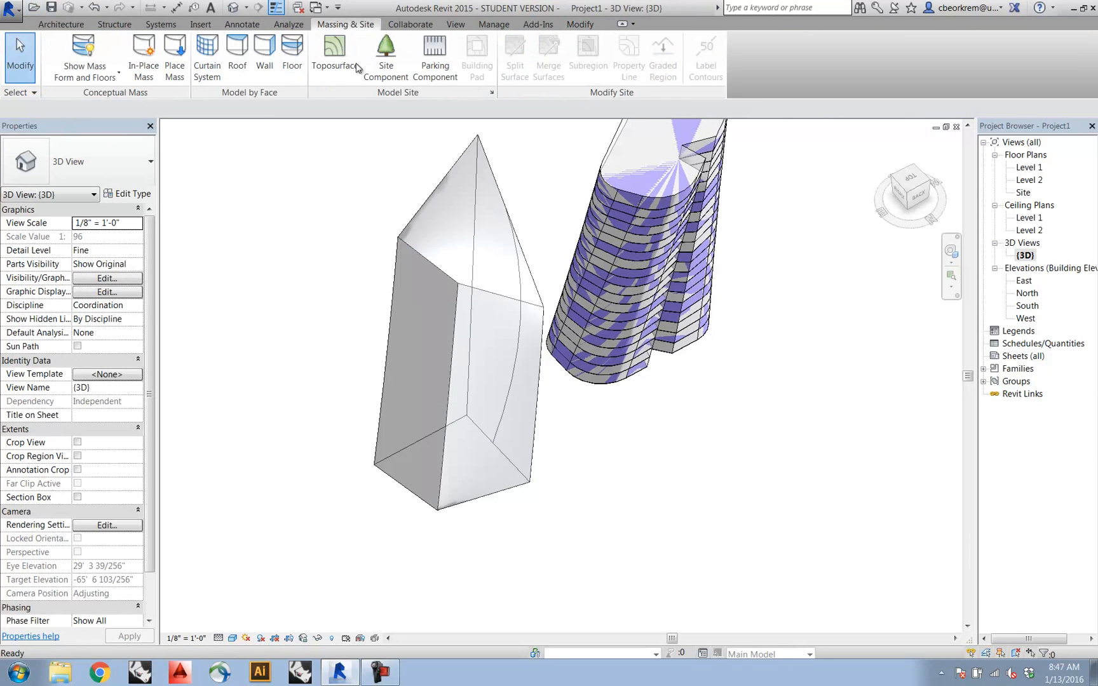
{"action": "left_click", "coordinate": [499, 189]}
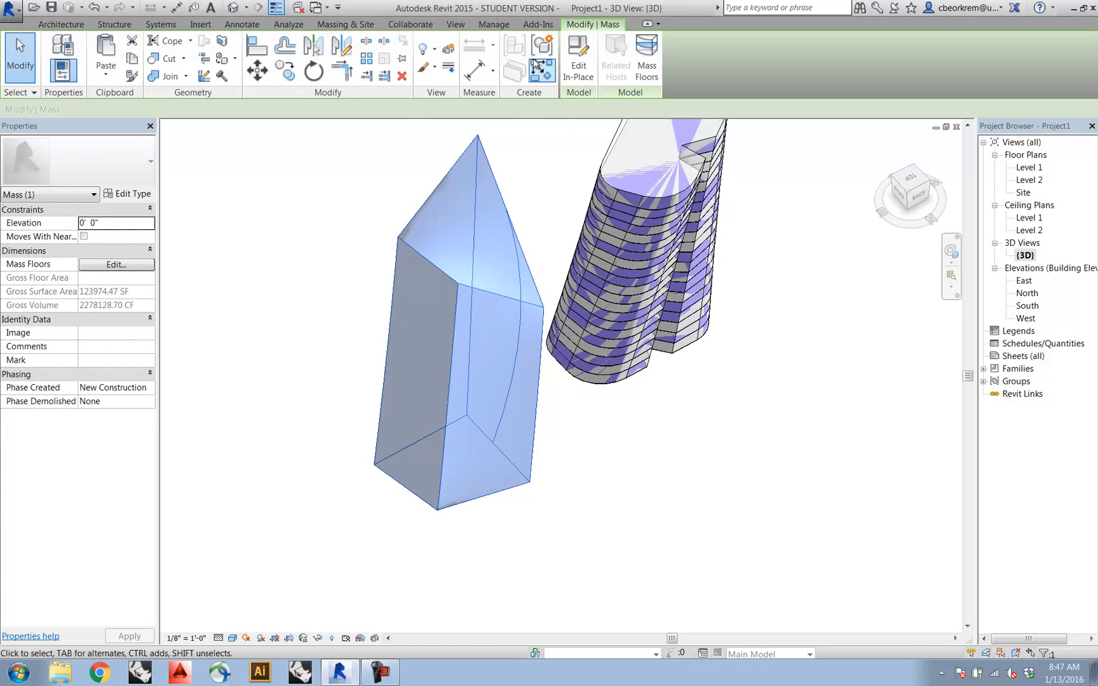
{"action": "middle_click_drag", "start_coordinate": [544, 492], "coordinate": [493, 314], "text": "shift"}
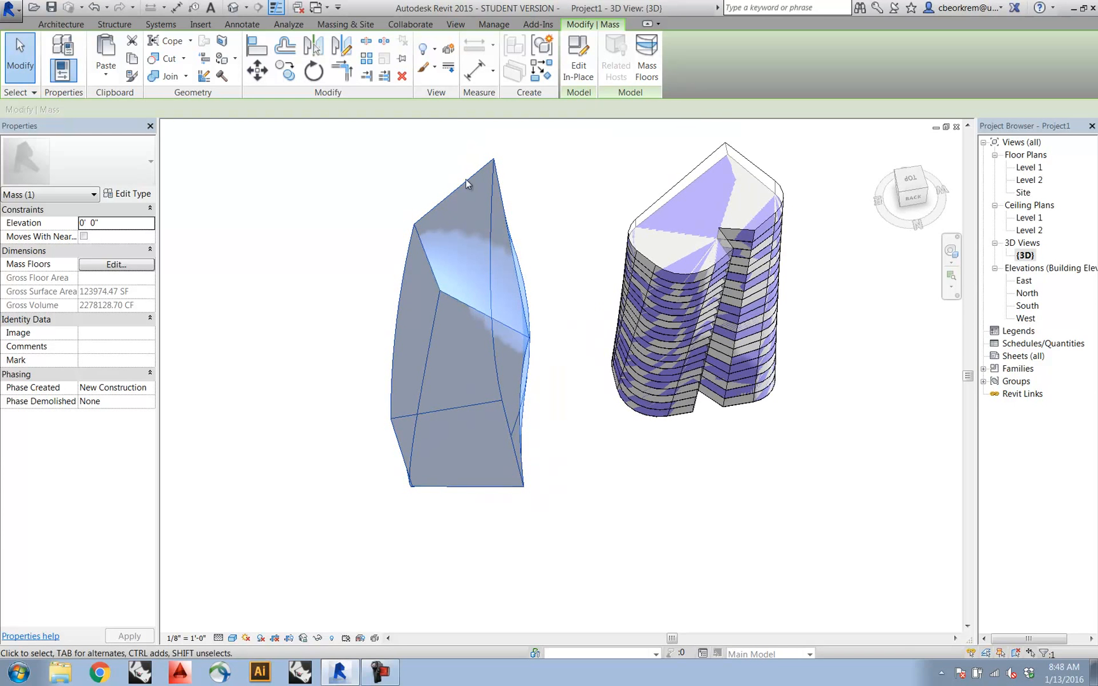
{"action": "left_click", "coordinate": [578, 61]}
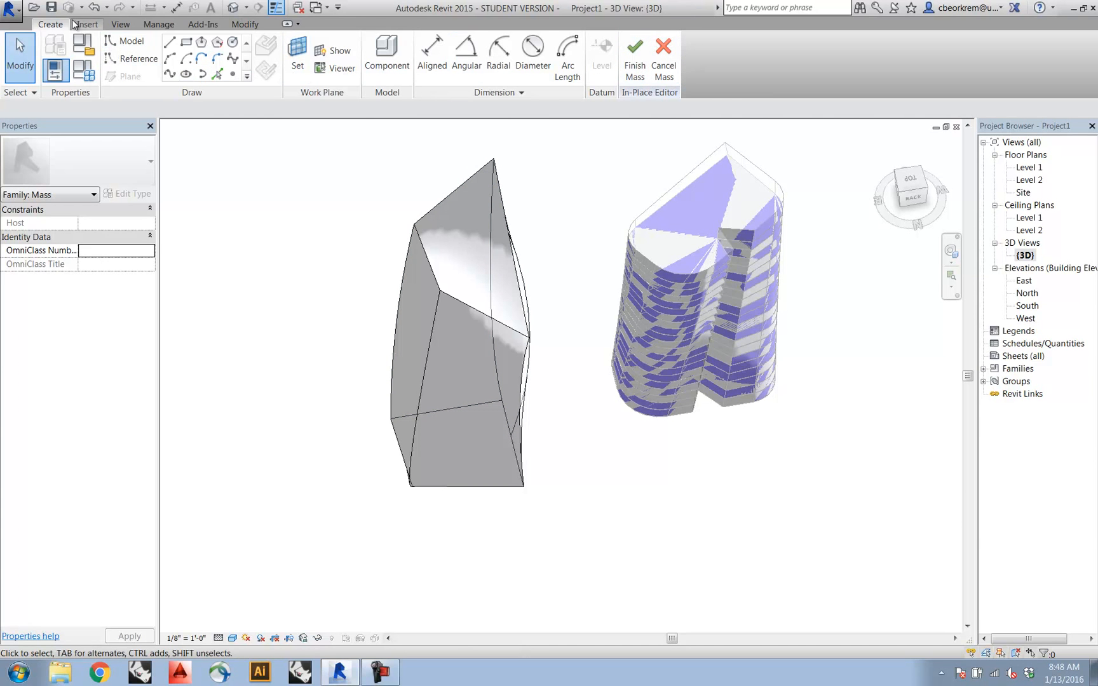
- Sketch a small rectangle over the mass's sloping top face and select its four lines
{"action": "left_click", "coordinate": [462, 304]}
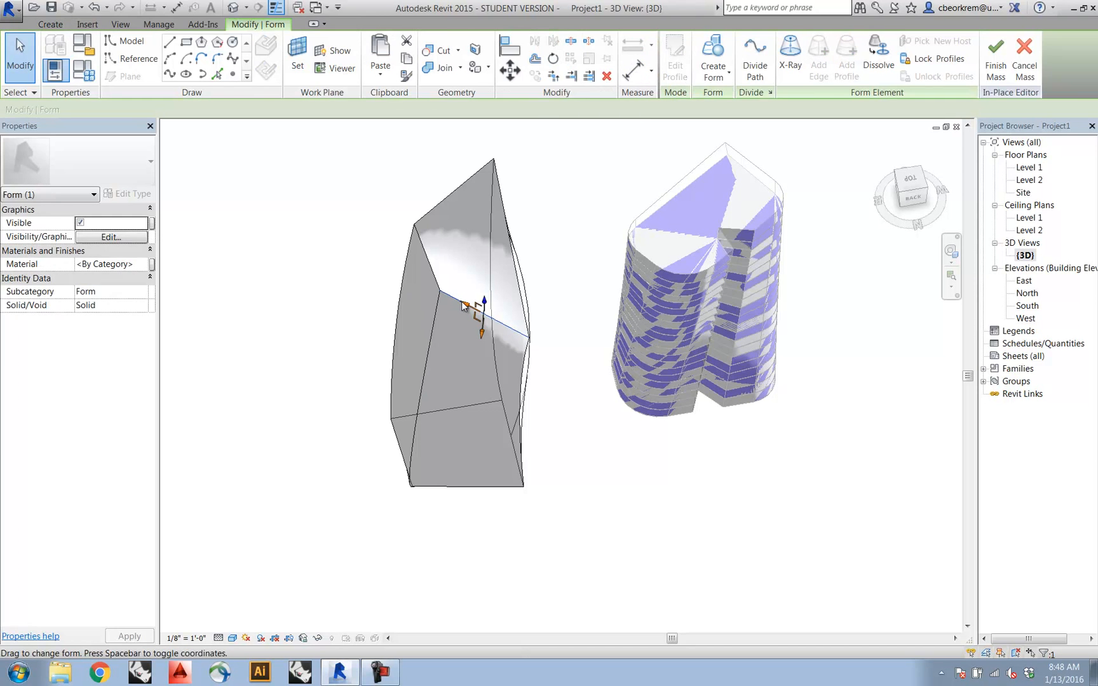
{"action": "middle_click_drag", "start_coordinate": [563, 350], "coordinate": [546, 488], "text": "shift"}
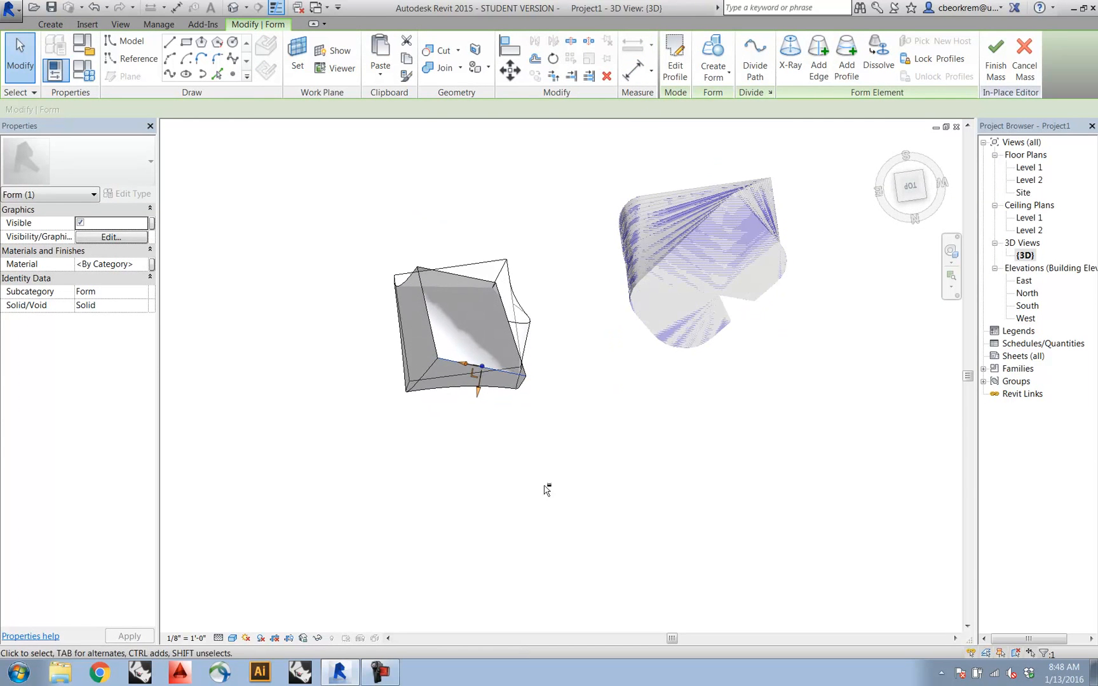
{"action": "left_click", "coordinate": [186, 44]}
{"action": "scroll", "coordinate": [455, 326], "scroll_direction": "up", "scroll_amount": 5}
{"action": "left_click", "coordinate": [445, 311]}
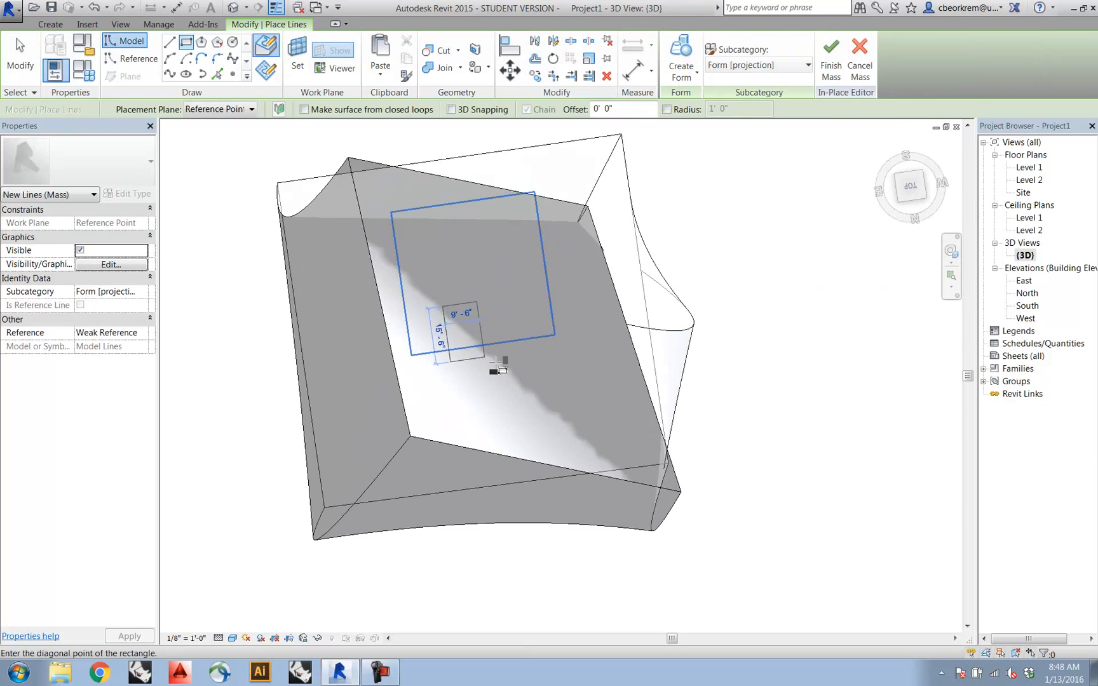
{"action": "left_click", "coordinate": [541, 382]}
{"action": "middle_click_drag", "start_coordinate": [500, 459], "coordinate": [541, 307], "text": "shift"}
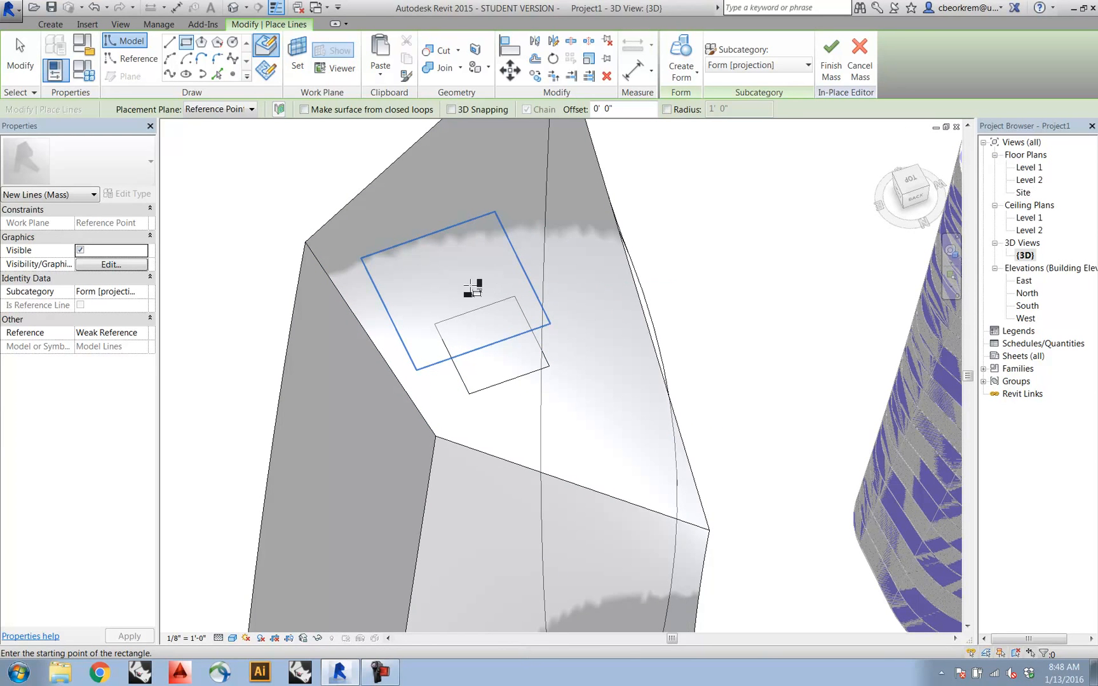
{"action": "left_click", "coordinate": [20, 57]}
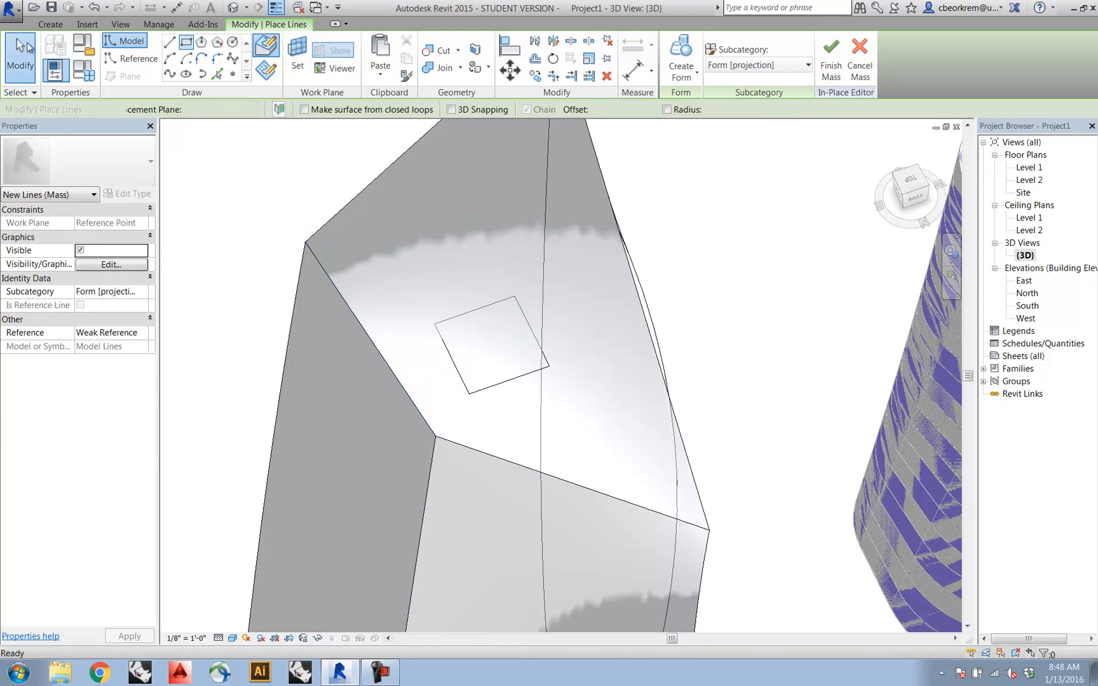
{"action": "left_click", "coordinate": [516, 380]}
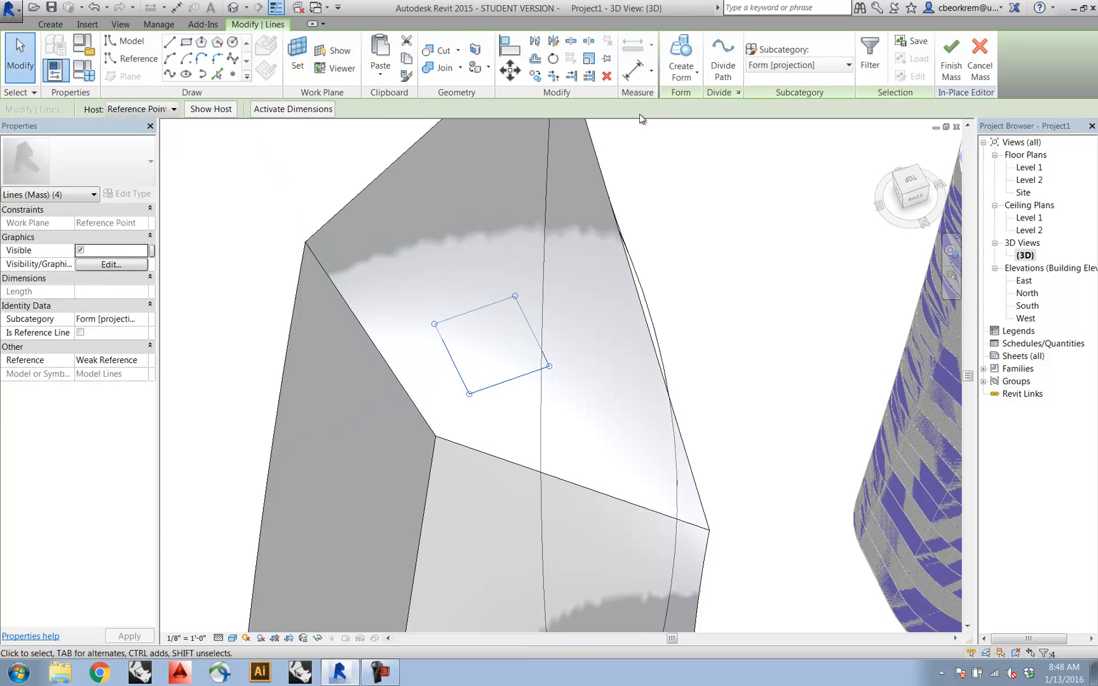
- Create a void form from the four selected rectangle lines on the pointed mass's sloping top face
{"action": "left_click", "coordinate": [681, 77]}
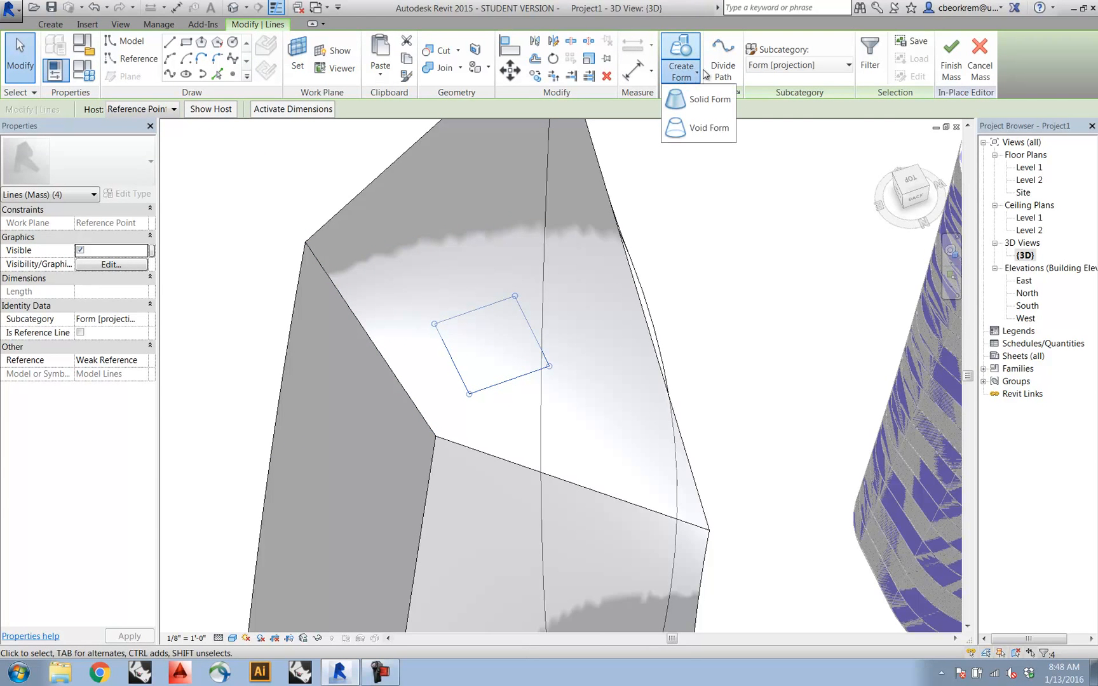
{"action": "left_click", "coordinate": [701, 130]}
{"action": "middle_click_drag", "start_coordinate": [676, 392], "coordinate": [735, 410], "text": "shift"}
{"action": "scroll", "coordinate": [731, 446], "scroll_direction": "down", "scroll_amount": 3}
{"action": "middle_click_drag", "start_coordinate": [741, 519], "coordinate": [601, 355], "text": "shift"}
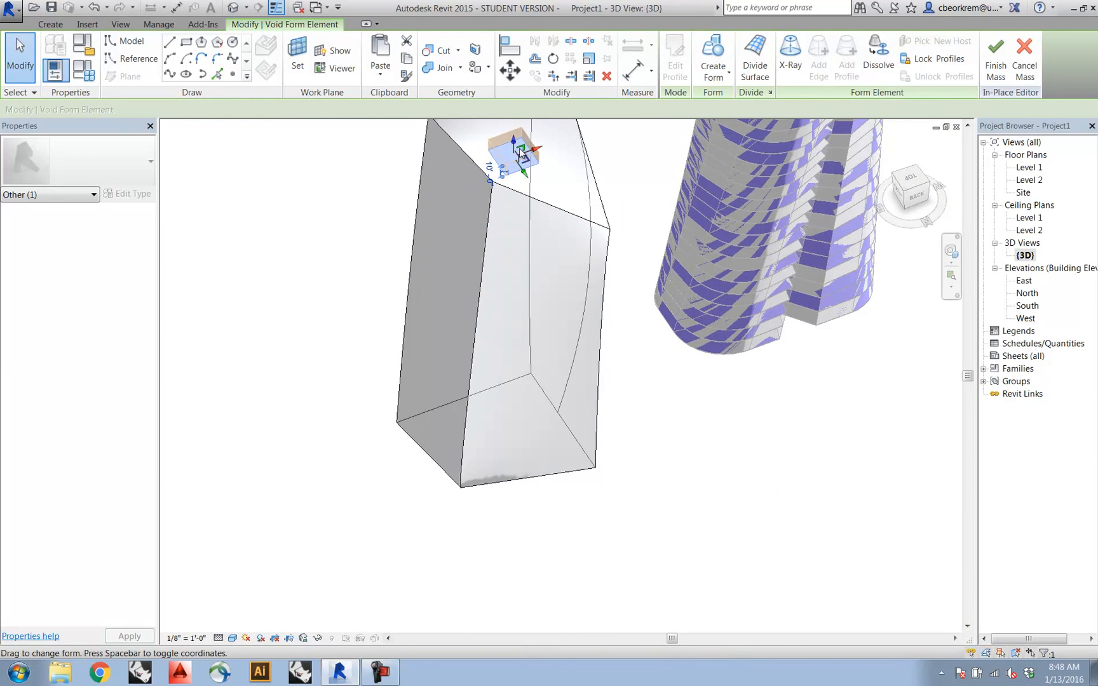
- Stretch the void's lower face down through the mass past its base and finish the in-place mass
{"action": "left_click_drag", "start_coordinate": [516, 145], "coordinate": [539, 448]}
{"action": "left_click", "coordinate": [544, 527]}
{"action": "middle_click_drag", "start_coordinate": [527, 344], "coordinate": [473, 445], "text": "shift"}
{"action": "middle_click_drag", "start_coordinate": [551, 286], "coordinate": [509, 361], "text": "shift"}
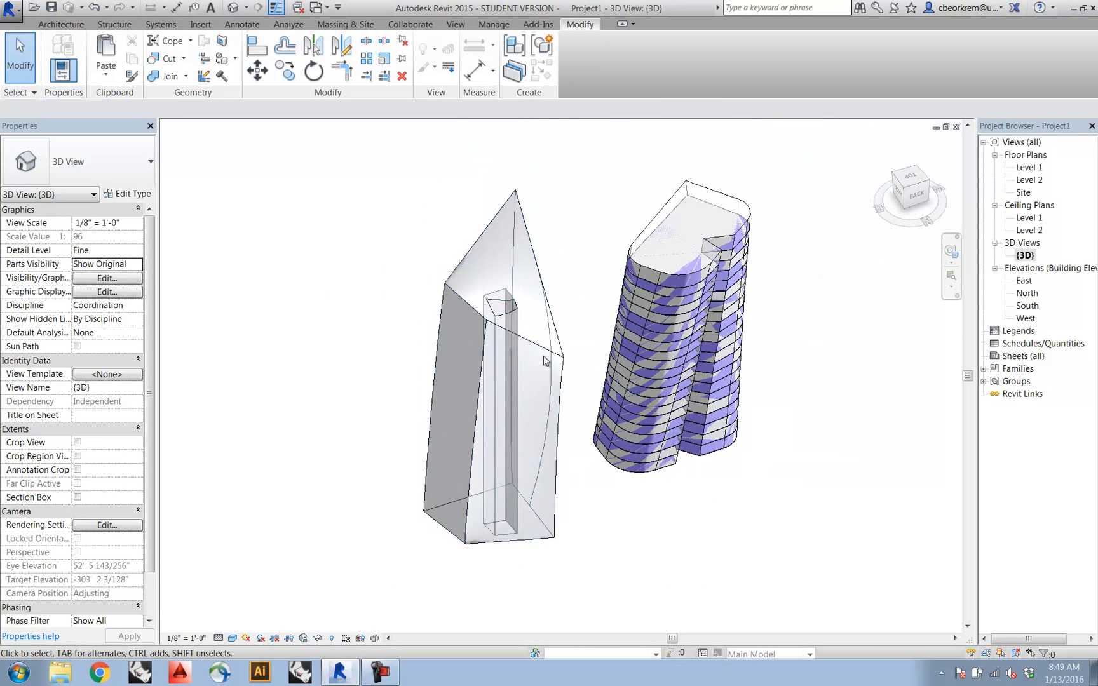
- Add mass floors to the pointed mass at Level 1 through Level 22
{"action": "left_click", "coordinate": [508, 363]}
{"action": "left_click", "coordinate": [638, 44]}
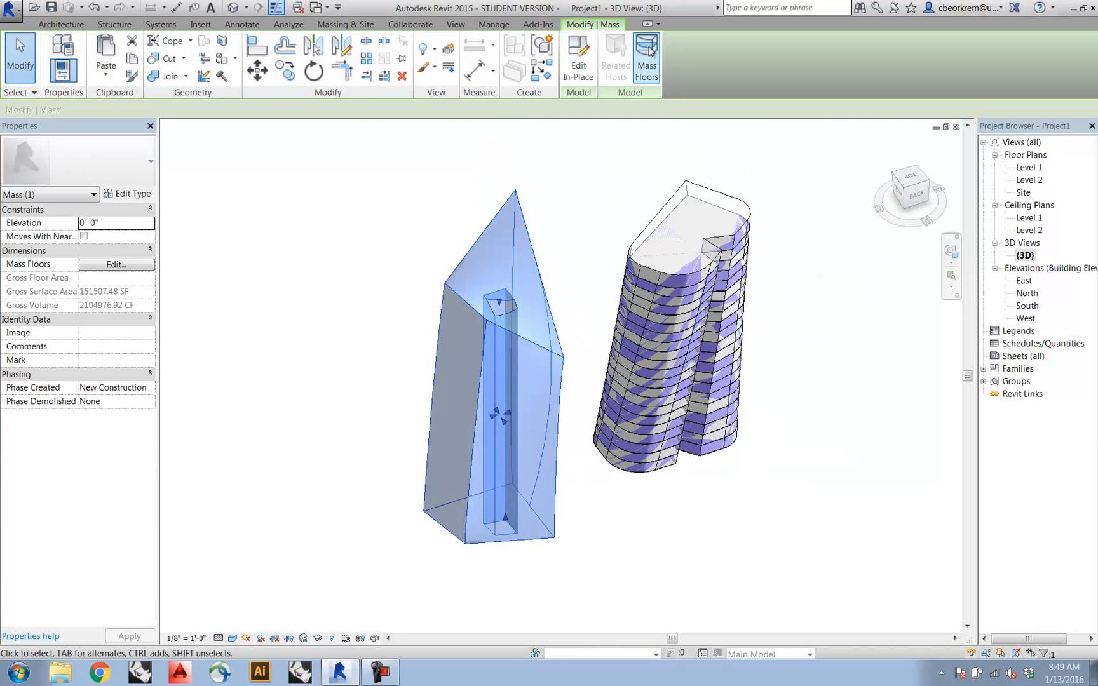
{"action": "left_click", "coordinate": [460, 244]}
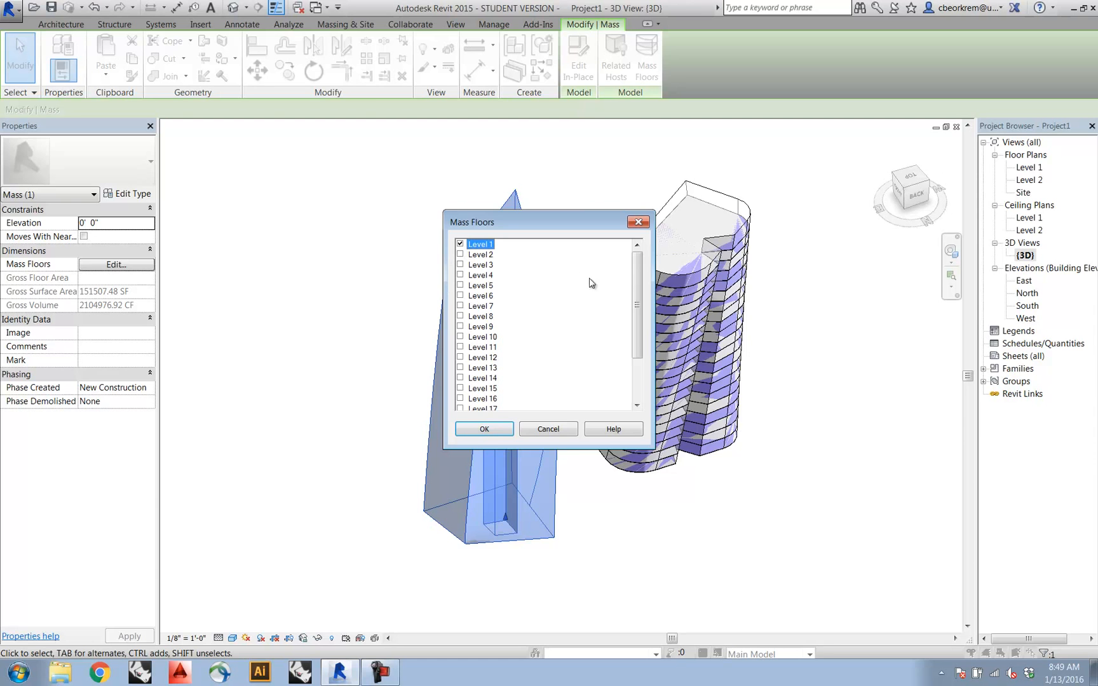
{"action": "scroll", "coordinate": [643, 305], "scroll_direction": "down", "scroll_amount": 2}
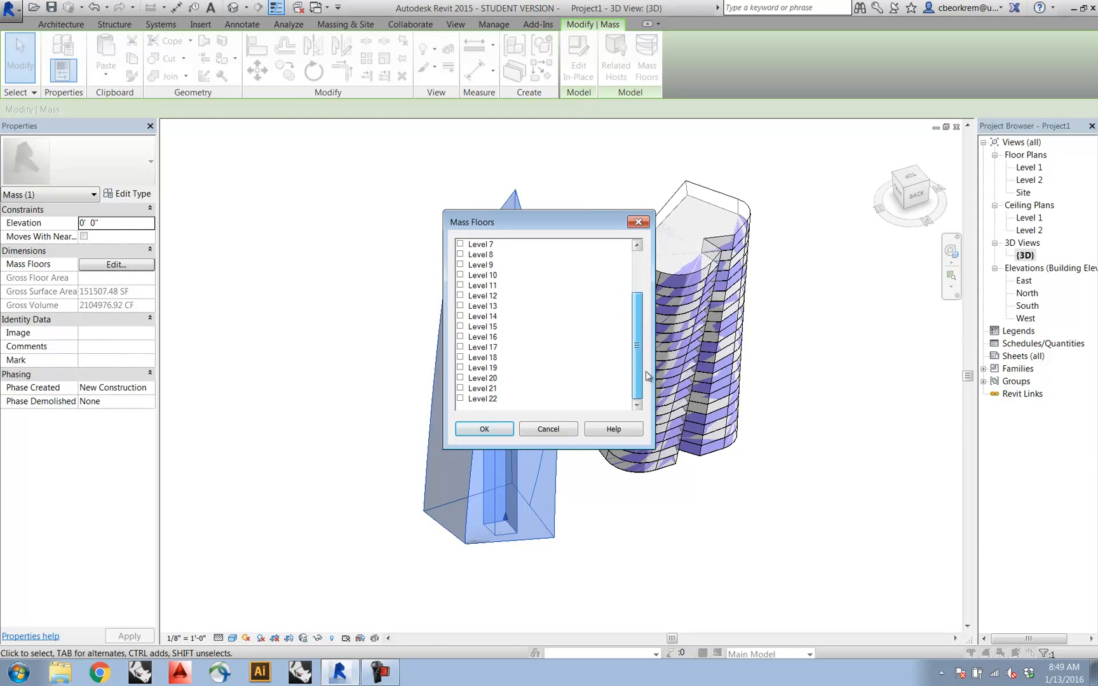
{"action": "left_click", "coordinate": [462, 399], "text": "shift"}
{"action": "left_click", "coordinate": [484, 429]}
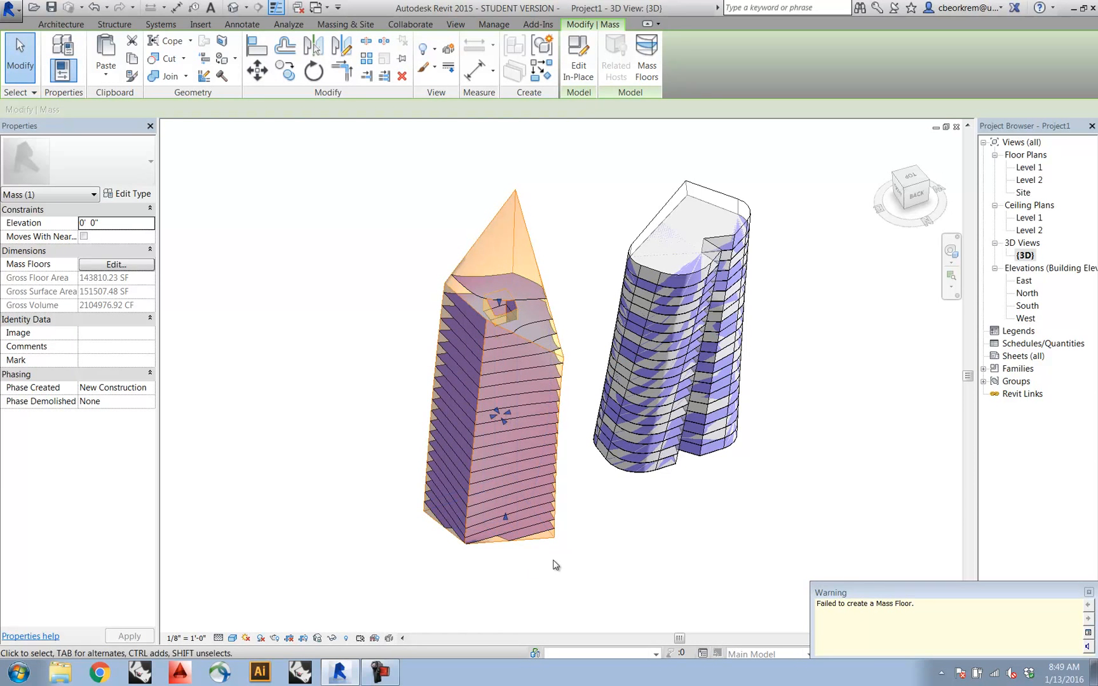
{"action": "left_click", "coordinate": [399, 234]}
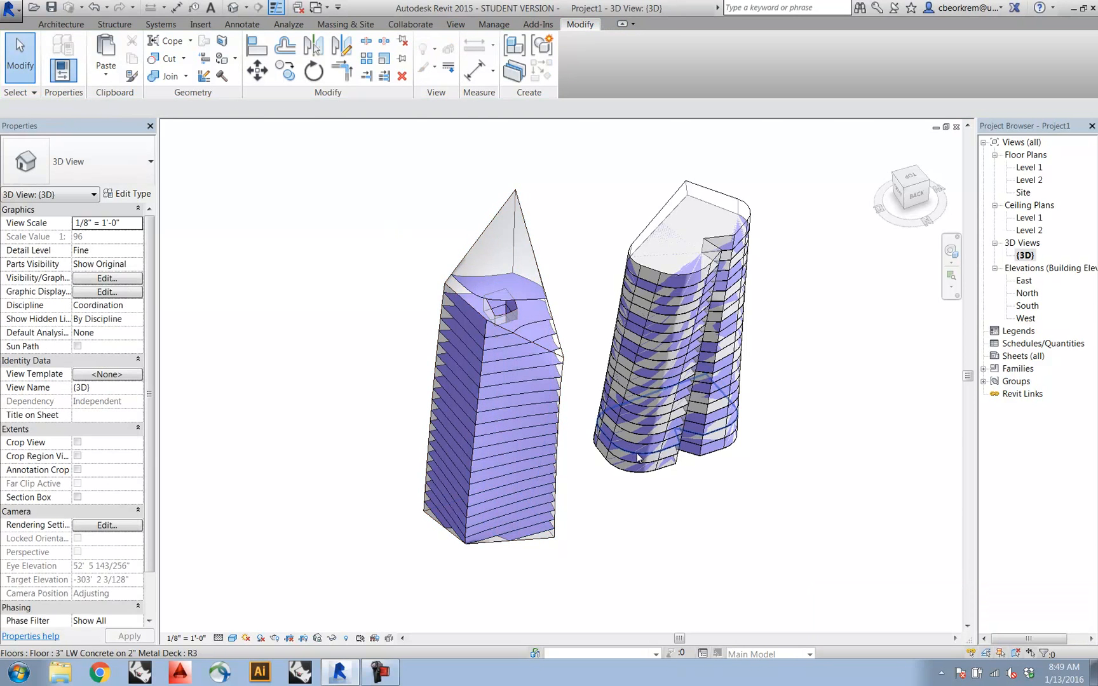
- Create Generic - 12" floors by face from all the mass floors of the pointed tower
{"action": "middle_click_drag", "start_coordinate": [620, 487], "coordinate": [485, 310], "text": "shift"}
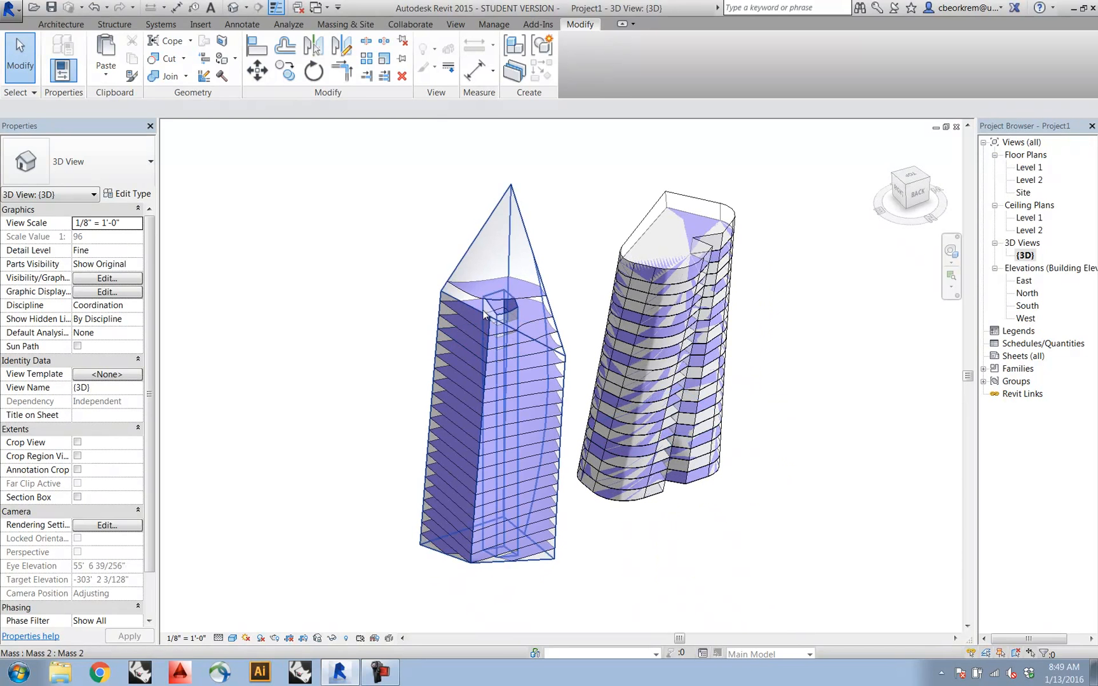
{"action": "left_click", "coordinate": [532, 302]}
{"action": "left_click", "coordinate": [61, 25]}
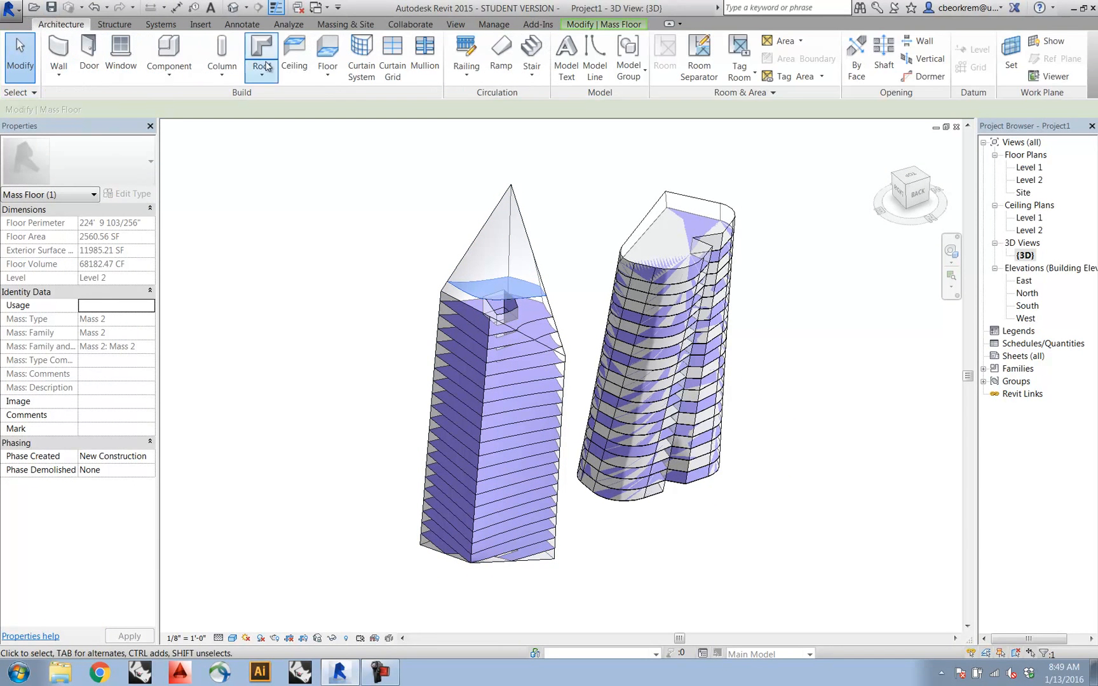
{"action": "left_click", "coordinate": [328, 78]}
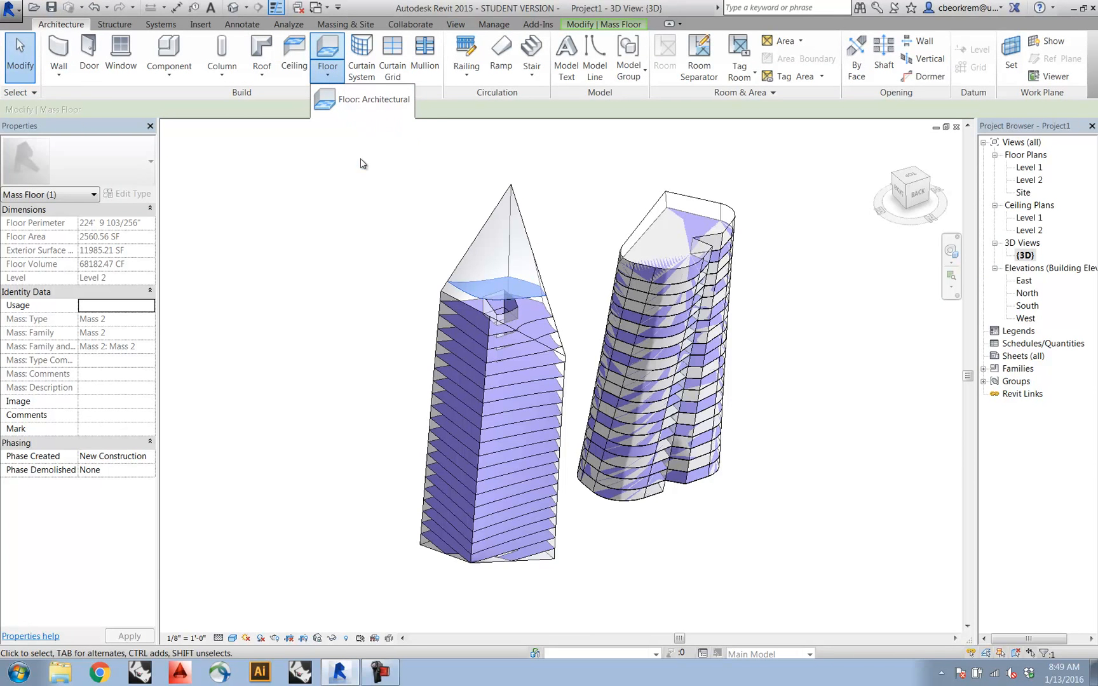
{"action": "left_click", "coordinate": [363, 159]}
{"action": "left_click_drag", "start_coordinate": [374, 231], "coordinate": [579, 635]}
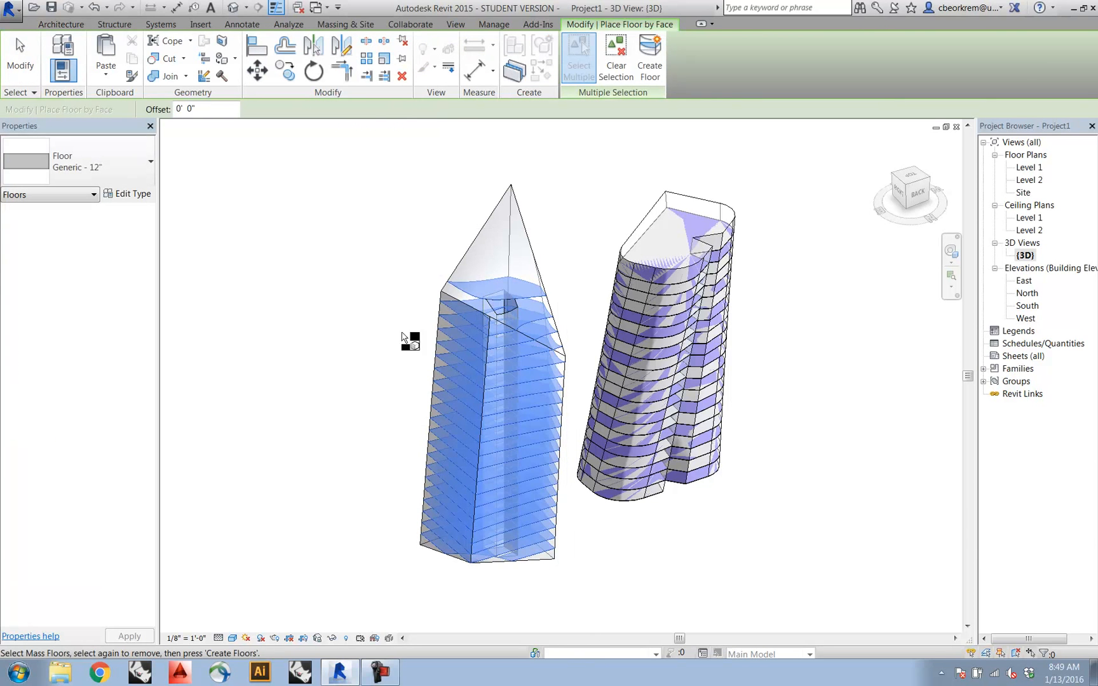
{"action": "left_click", "coordinate": [640, 46]}
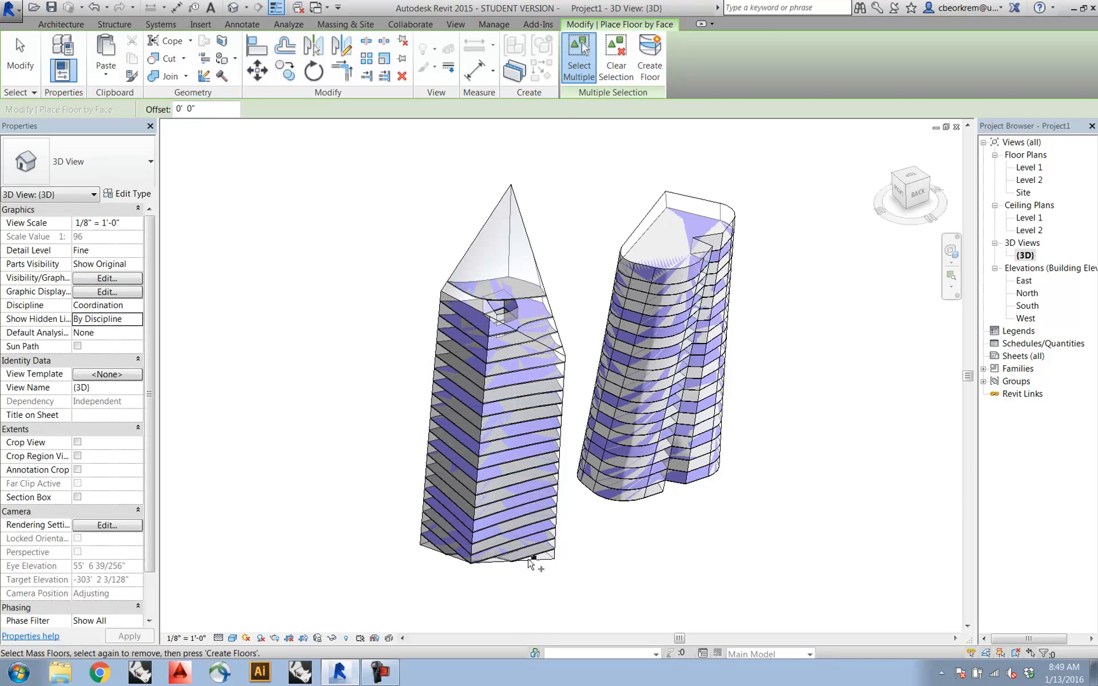
{"action": "left_click", "coordinate": [22, 63]}
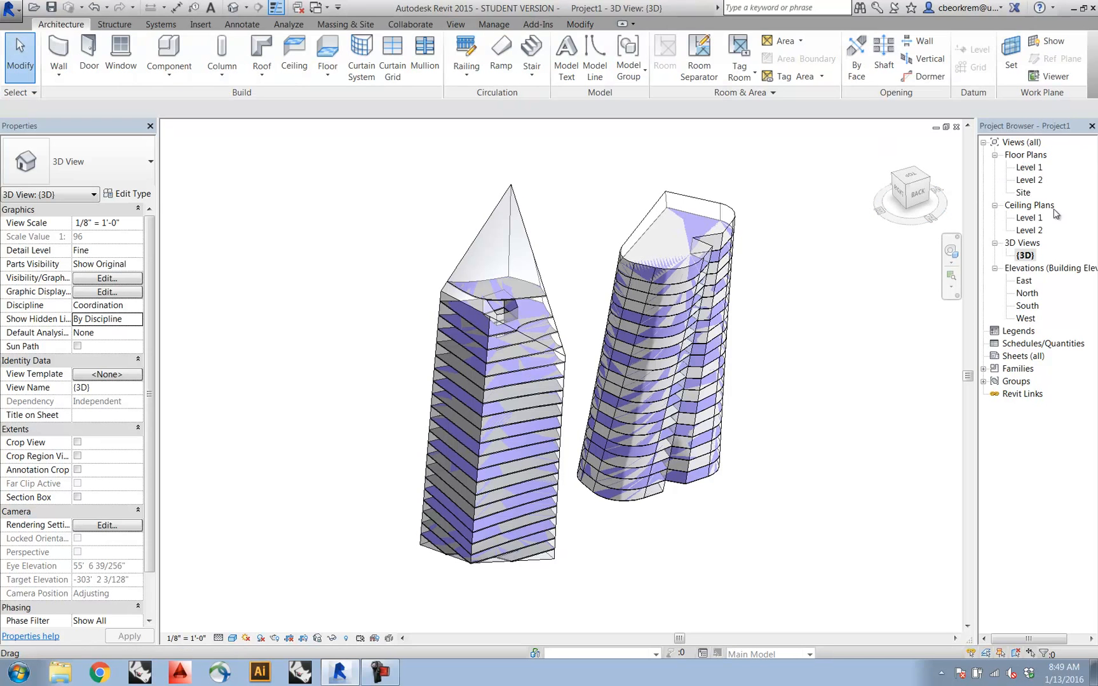
- Create floor plan views for Level 3 through Level 22
{"action": "left_click", "coordinate": [463, 28]}
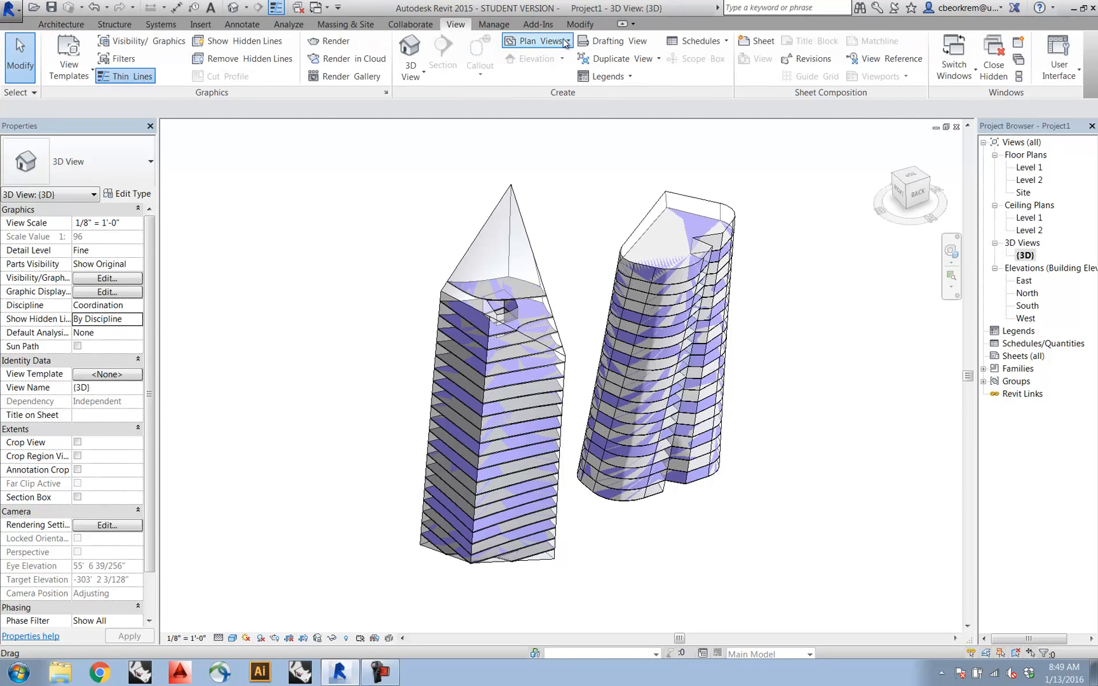
{"action": "left_click", "coordinate": [566, 42]}
{"action": "left_click", "coordinate": [559, 62]}
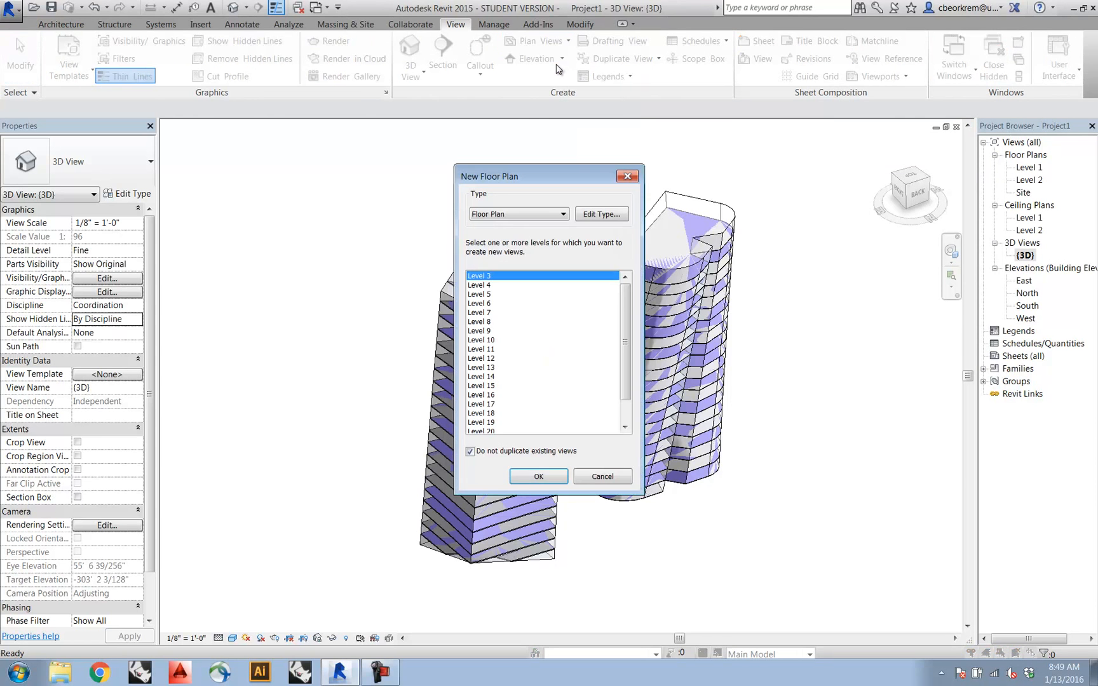
{"action": "left_click_drag", "start_coordinate": [502, 173], "coordinate": [436, 140]}
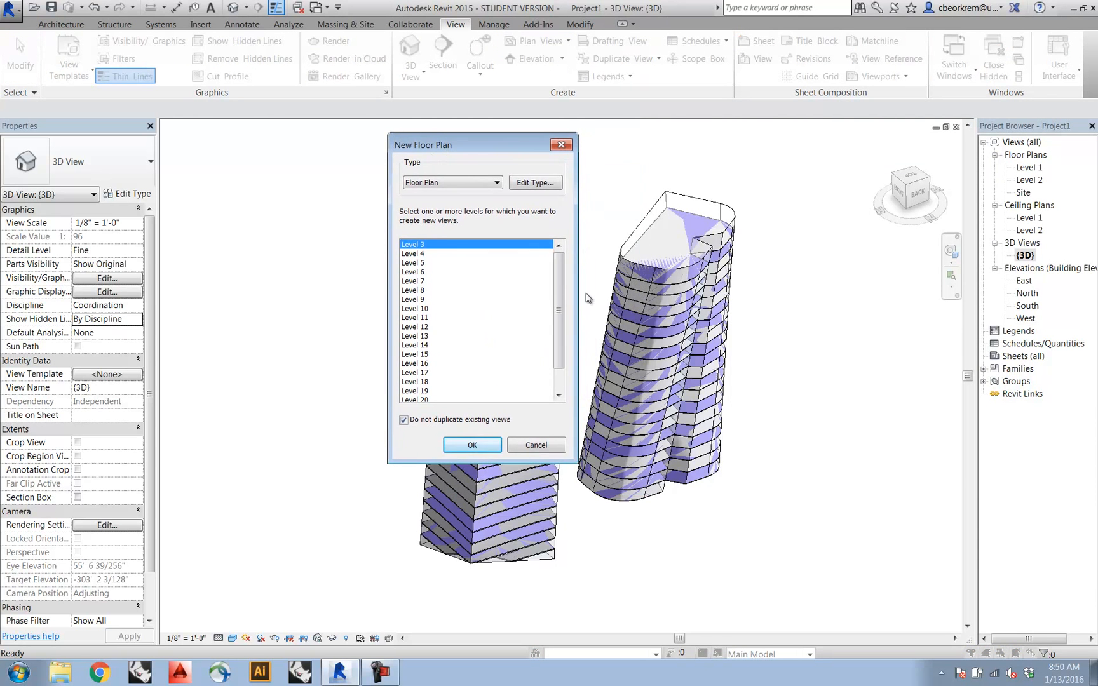
{"action": "left_click_drag", "start_coordinate": [559, 350], "coordinate": [559, 324]}
{"action": "left_click", "coordinate": [529, 247]}
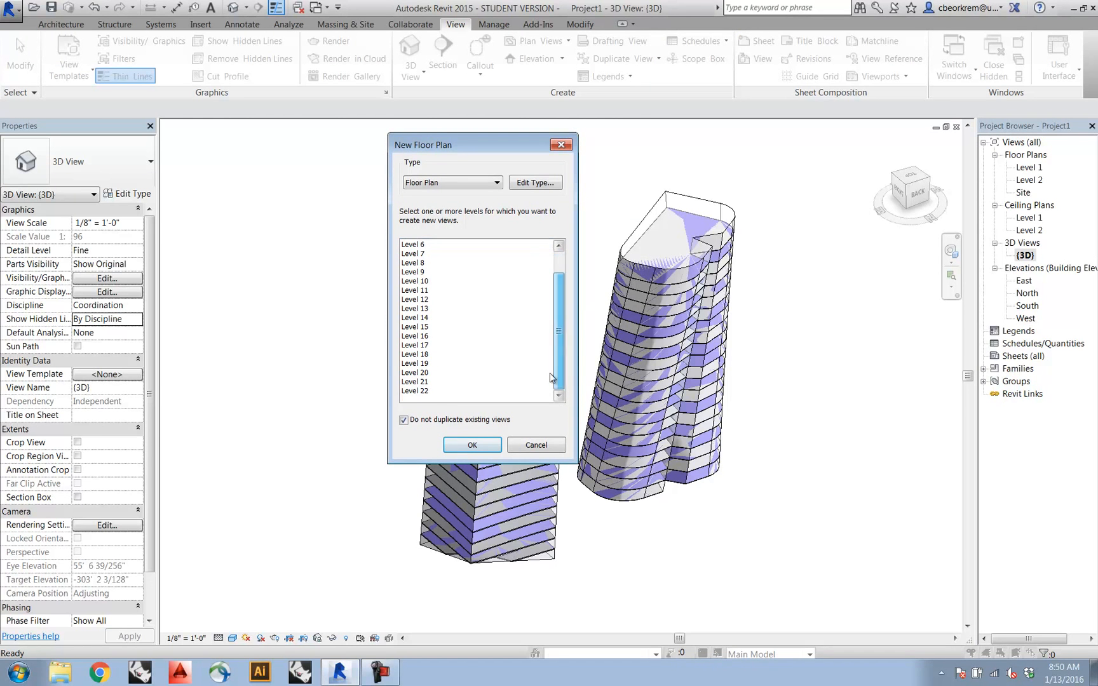
{"action": "left_click", "coordinate": [414, 391], "text": "shift"}
{"action": "left_click", "coordinate": [474, 446]}
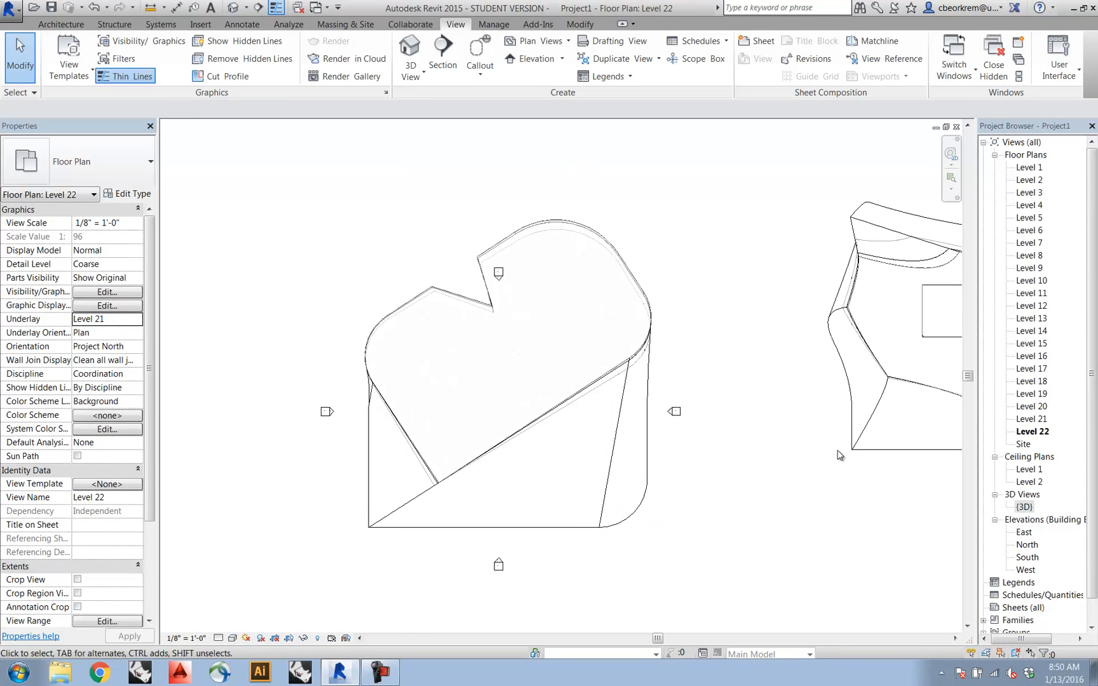
- Open the Level 11 and Level 17 floor plans and examine both towers' floor outlines
{"action": "double_click", "coordinate": [1034, 292]}
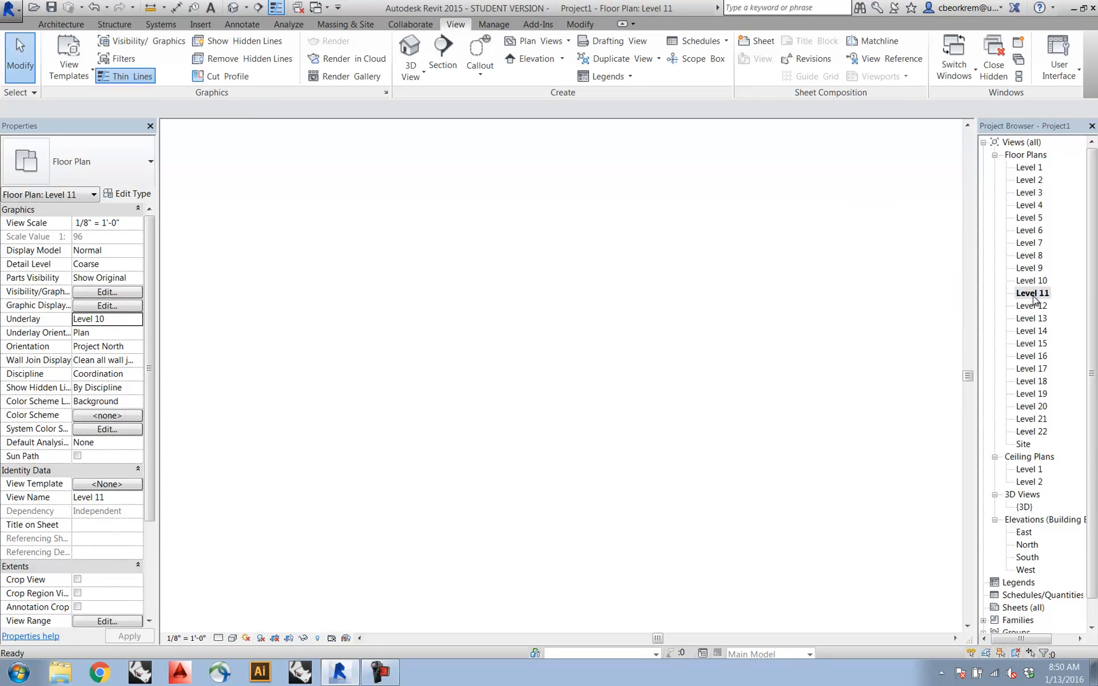
{"action": "middle_click_drag", "start_coordinate": [758, 427], "coordinate": [578, 419]}
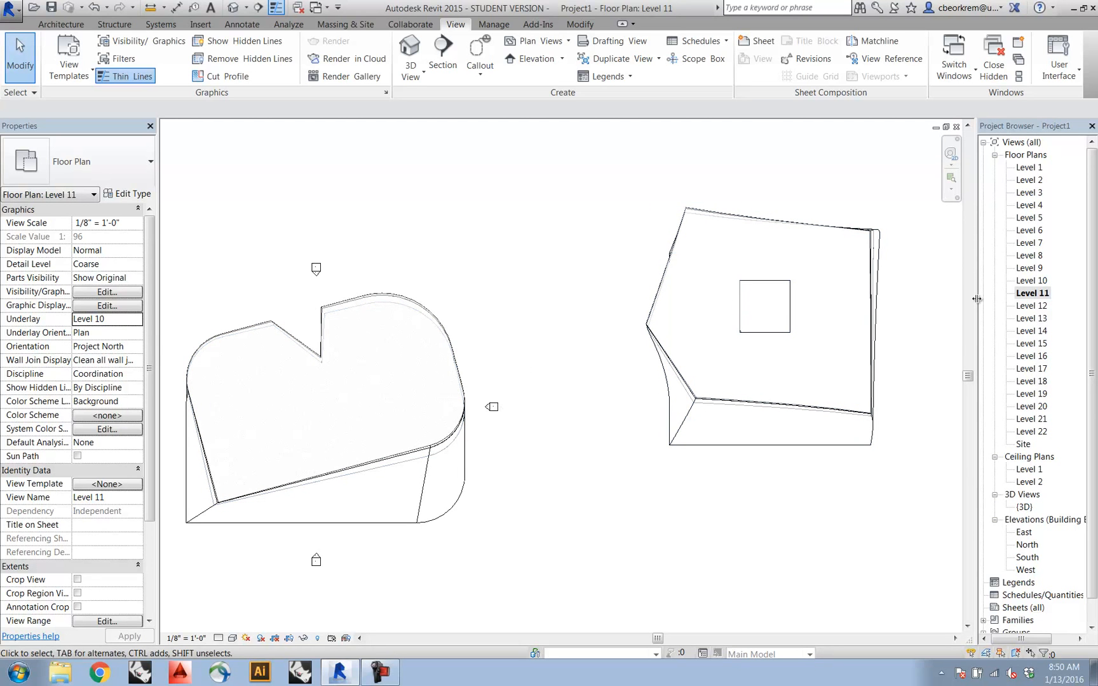
{"action": "double_click", "coordinate": [1036, 369]}
{"action": "scroll", "coordinate": [432, 372], "scroll_direction": "down", "scroll_amount": 3}
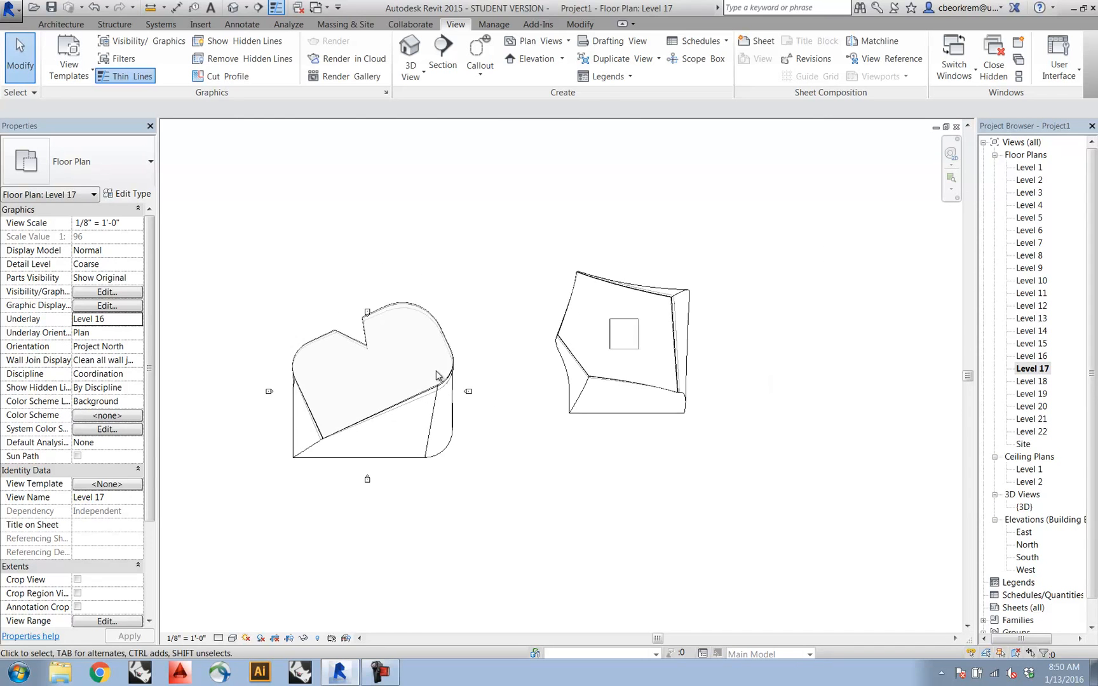
{"action": "scroll", "coordinate": [459, 363], "scroll_direction": "down", "scroll_amount": 2}
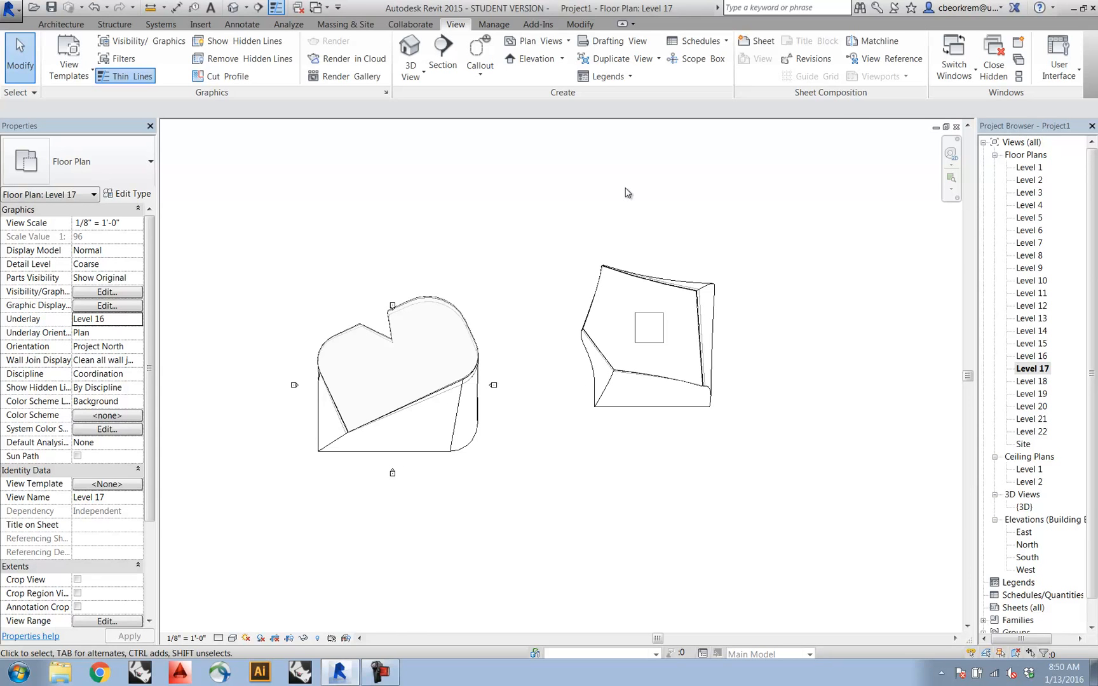
{"action": "left_click", "coordinate": [385, 674]}
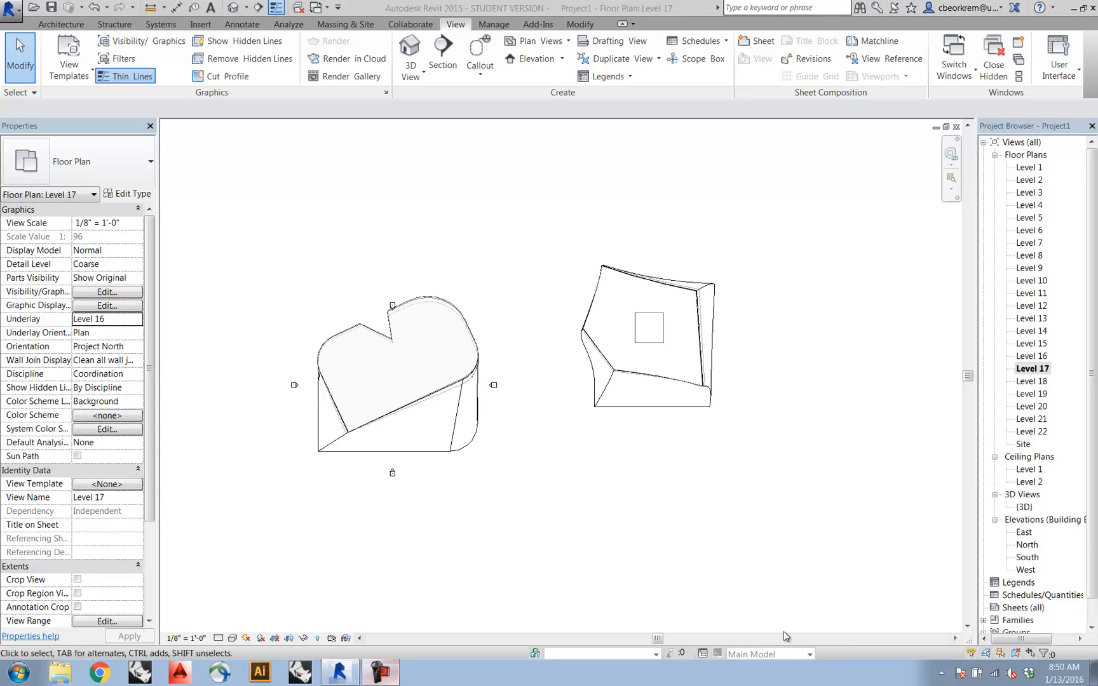